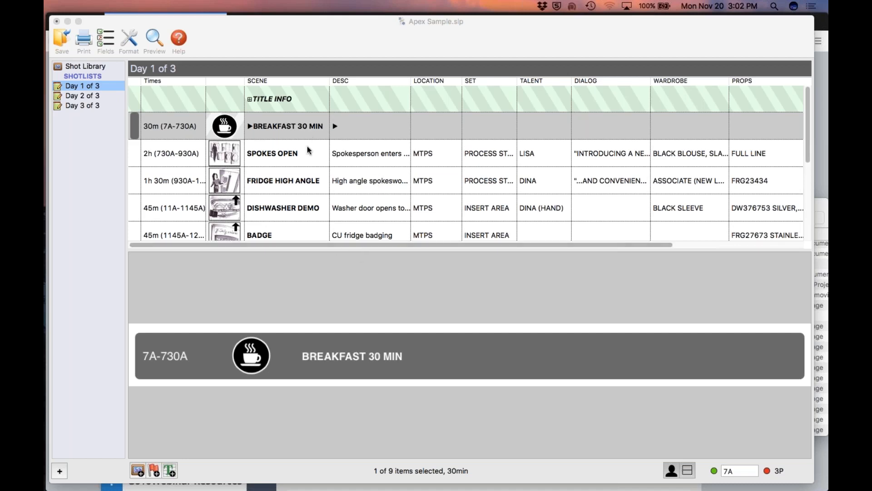
# Open the Title Info block of the Day 1 of 3 shotlist for editing and check its text color choices
pyautogui.click(279, 107)
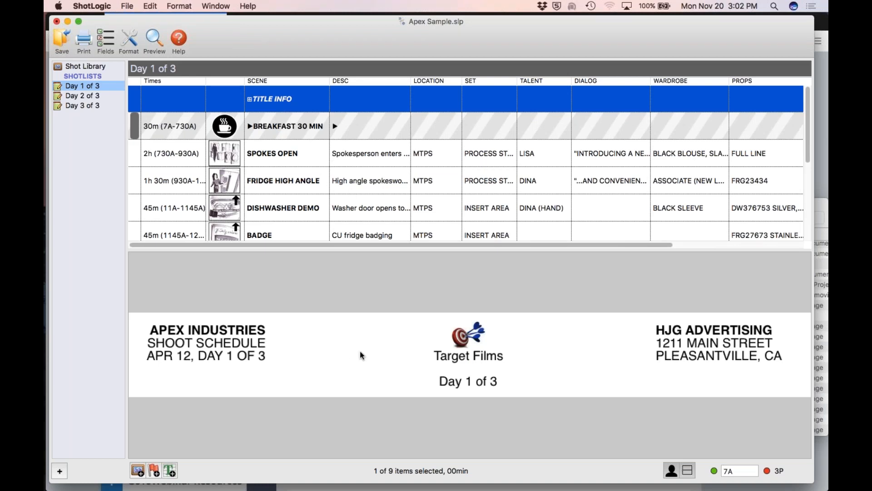
pyautogui.doubleClick(319, 353)
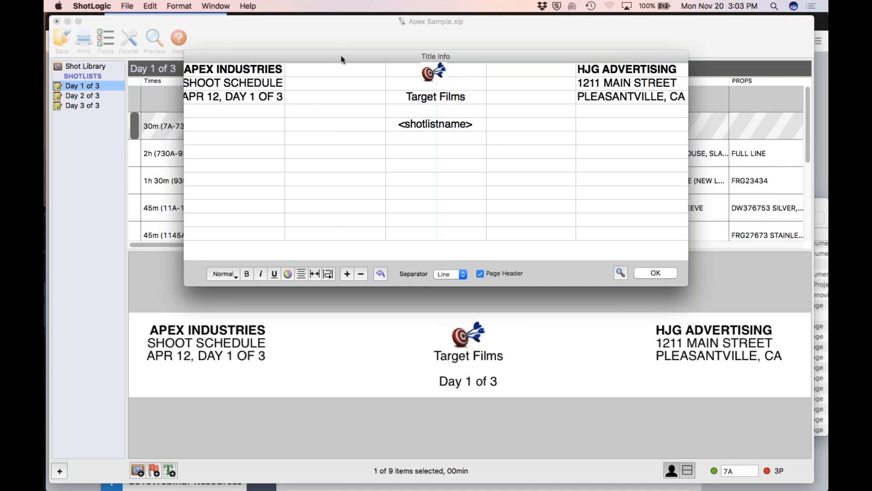
pyautogui.moveTo(341, 56); pyautogui.dragTo(299, 71)
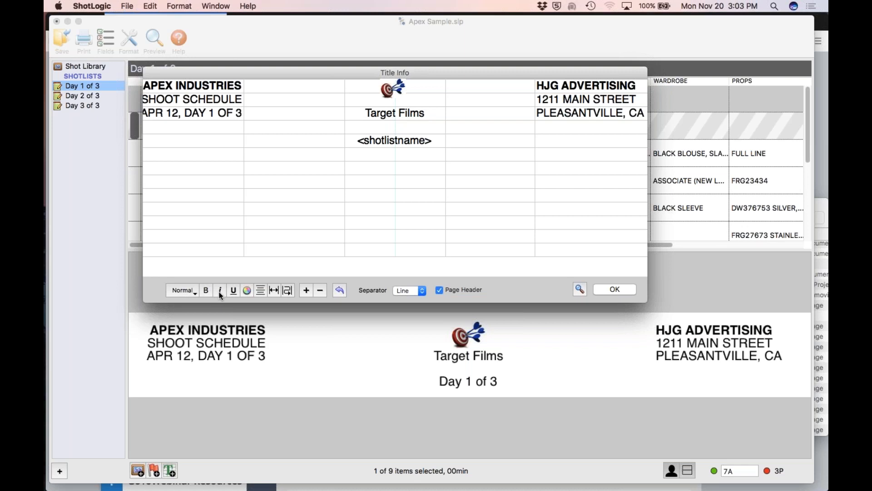
pyautogui.click(248, 290)
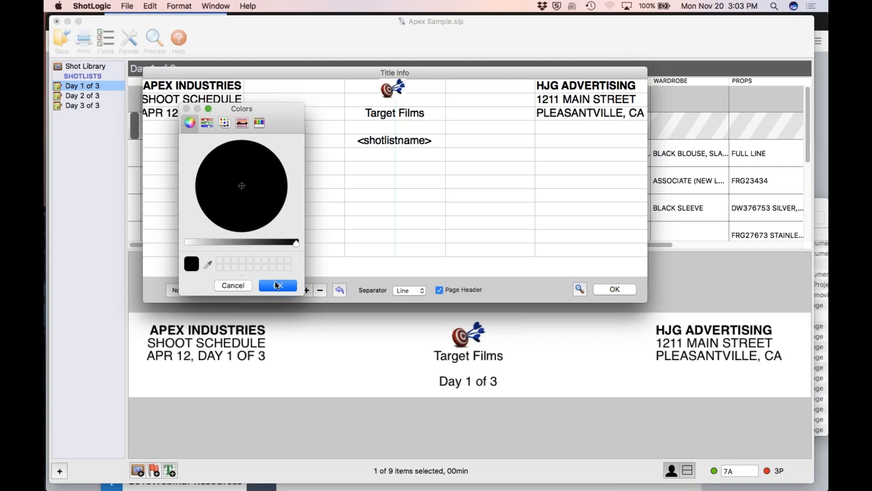
pyautogui.click(277, 285)
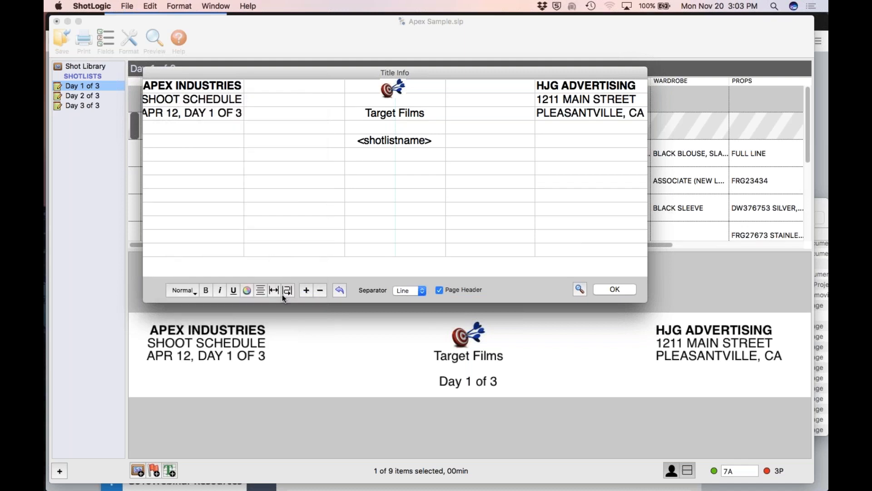
# Insert 2 rows at the top of the title info grid and save the title info
pyautogui.click(306, 292)
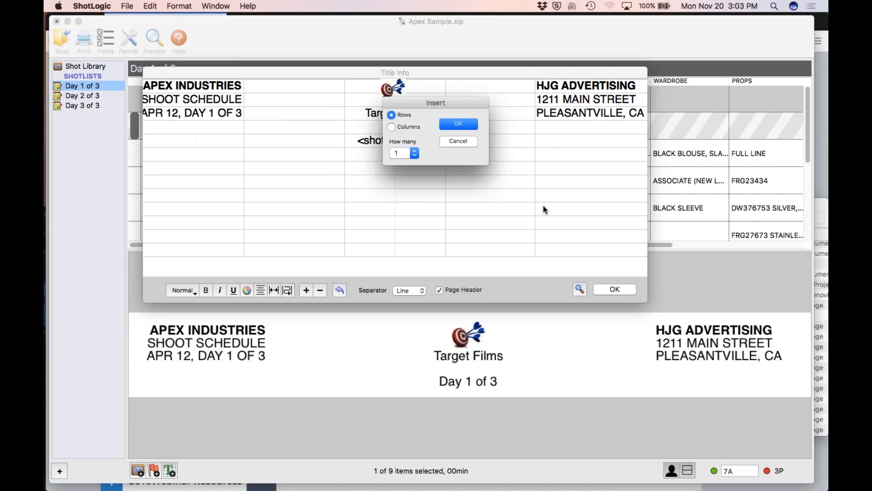
pyautogui.click(412, 153)
pyautogui.click(396, 163)
pyautogui.click(457, 124)
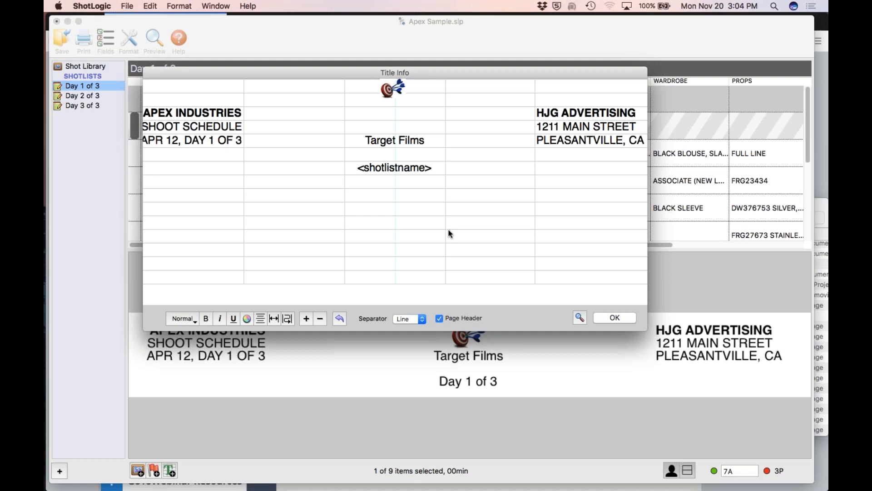
pyautogui.click(607, 318)
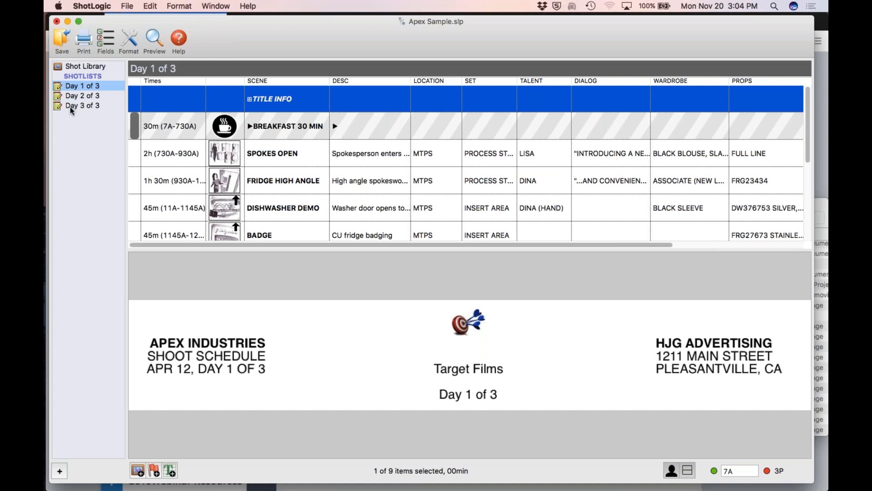
# Review the name and options of the Day 1 of 3 shotlist
pyautogui.doubleClick(81, 84)
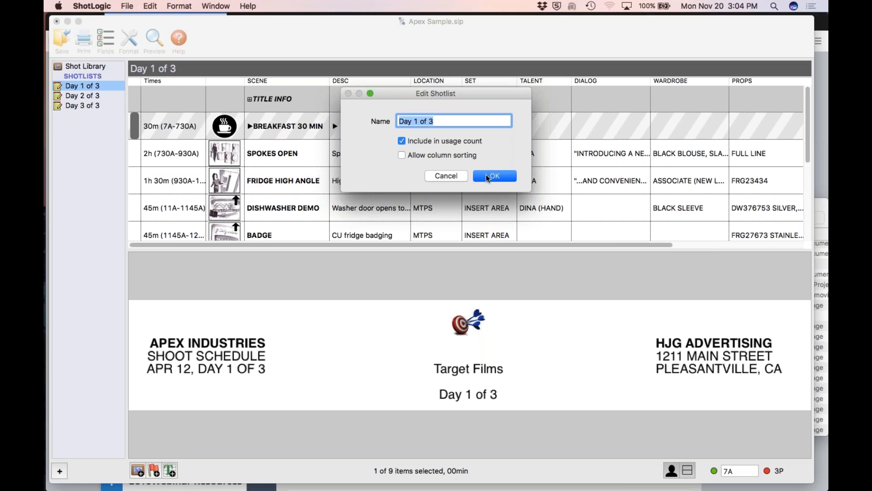
pyautogui.click(488, 177)
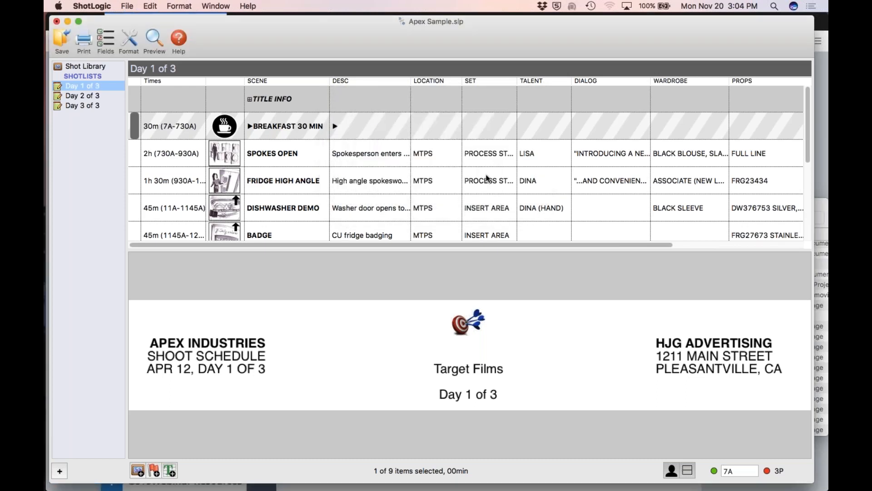
# Open the BREAKFAST 30 MIN banner for editing and change its image to the built-in flight icon
pyautogui.click(272, 123)
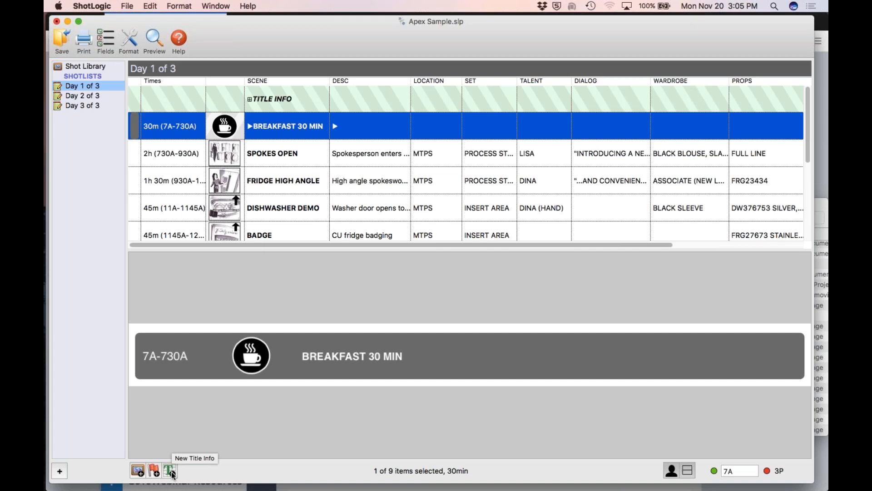
pyautogui.doubleClick(268, 121)
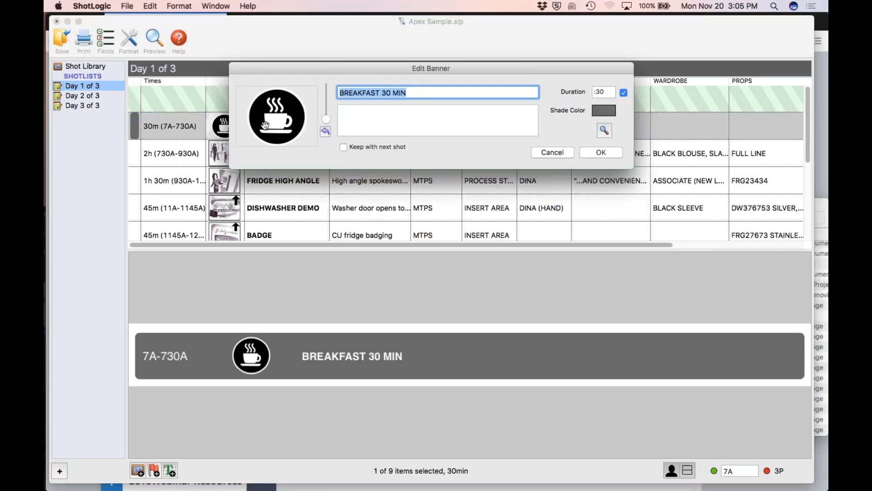
pyautogui.moveTo(383, 68); pyautogui.dragTo(305, 76)
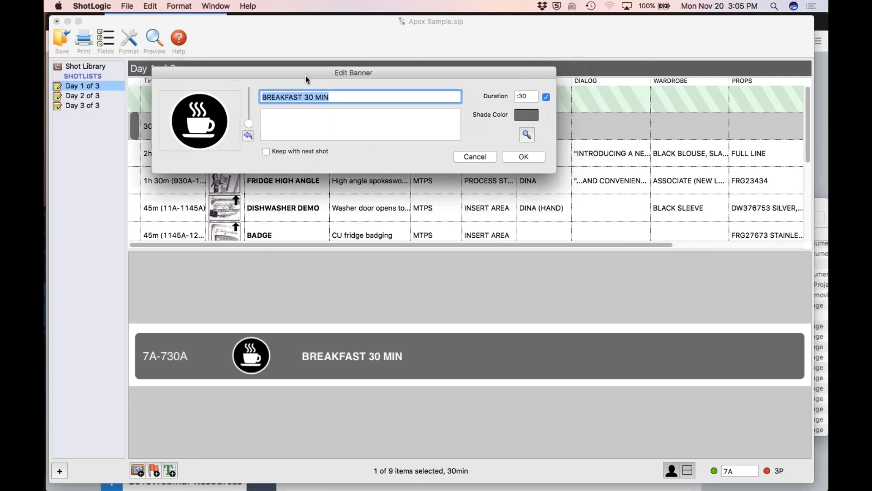
pyautogui.rightClick(206, 125)
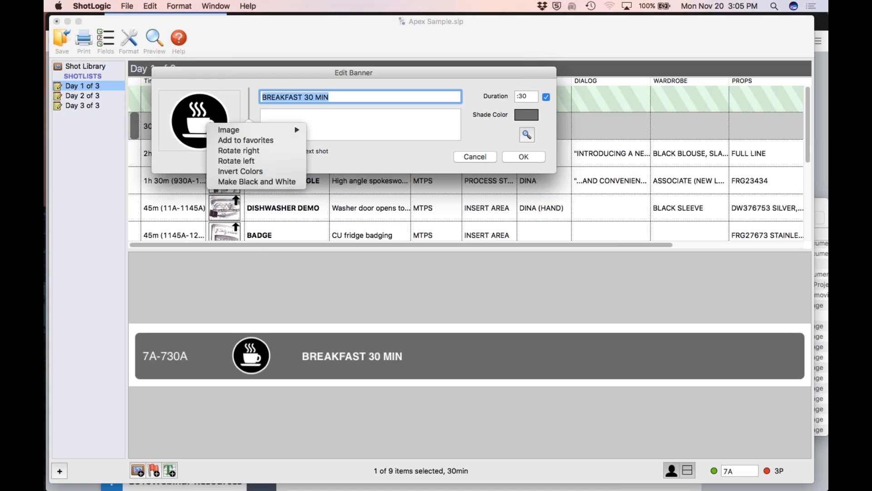
pyautogui.moveTo(215, 131)
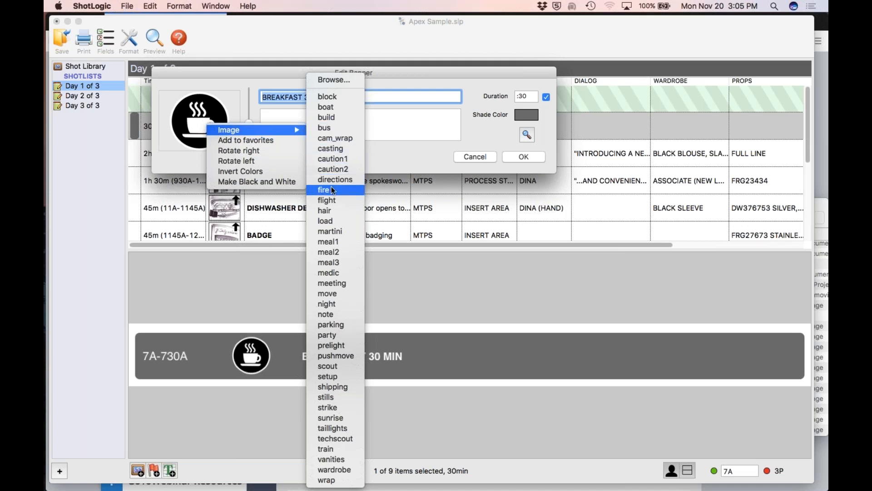
pyautogui.click(333, 201)
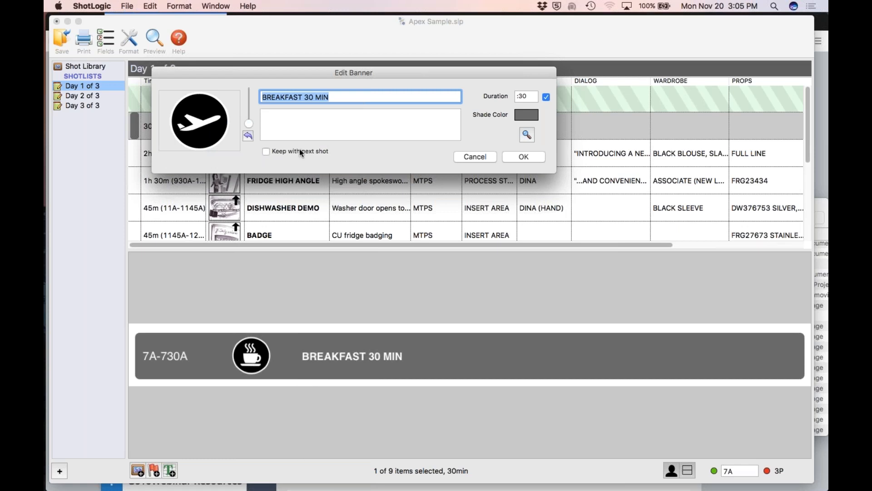
pyautogui.rightClick(205, 120)
pyautogui.moveTo(219, 130)
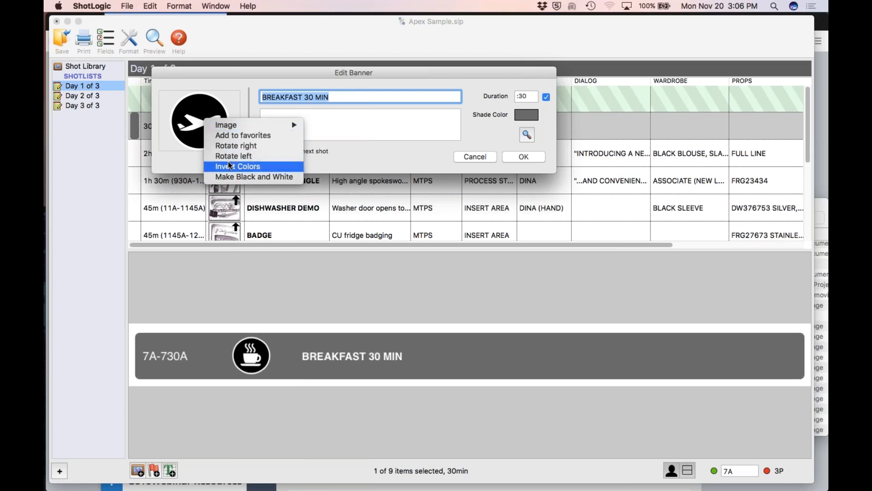
pyautogui.click(338, 143)
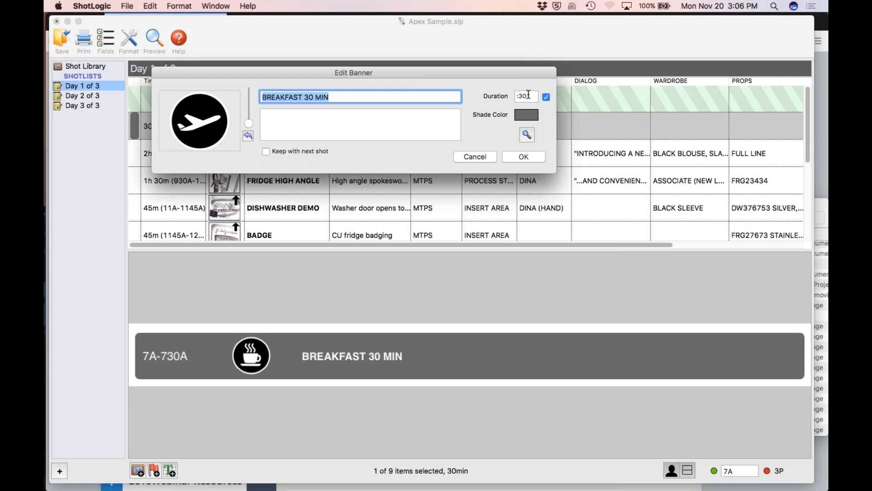
# Set the banner's shade color to dark red and save the banner
pyautogui.click(526, 115)
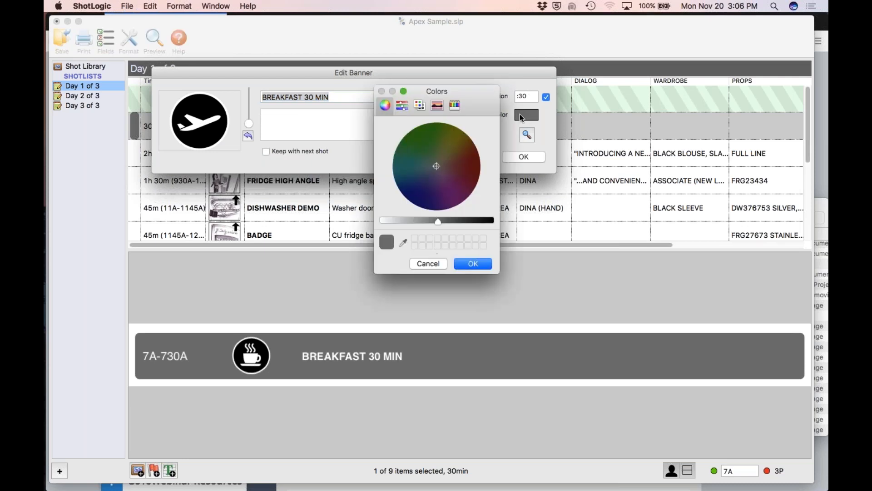
pyautogui.click(459, 167)
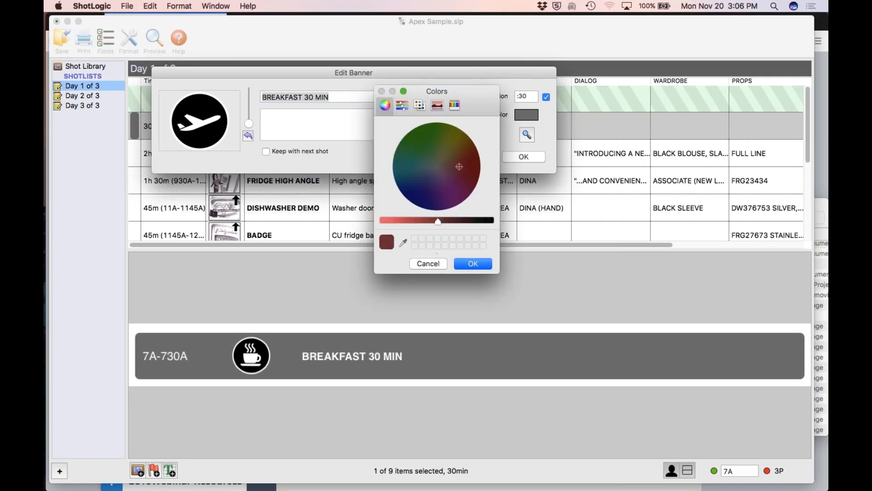
pyautogui.click(473, 263)
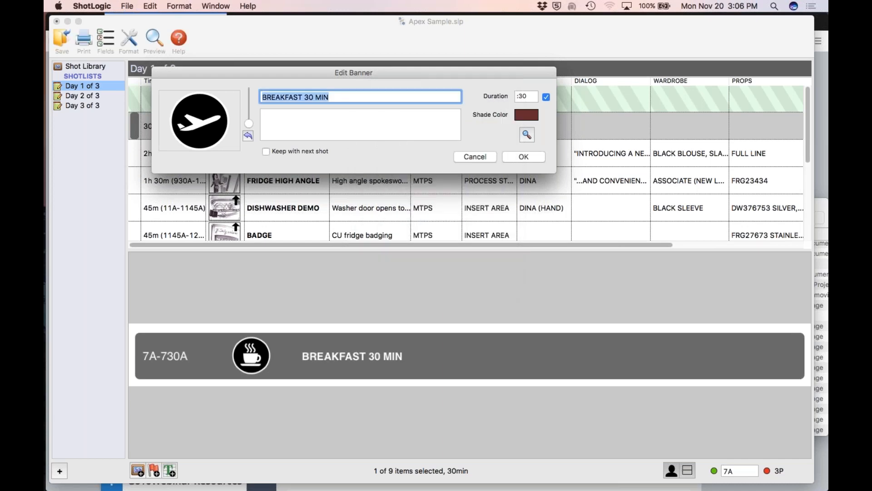
pyautogui.click(524, 156)
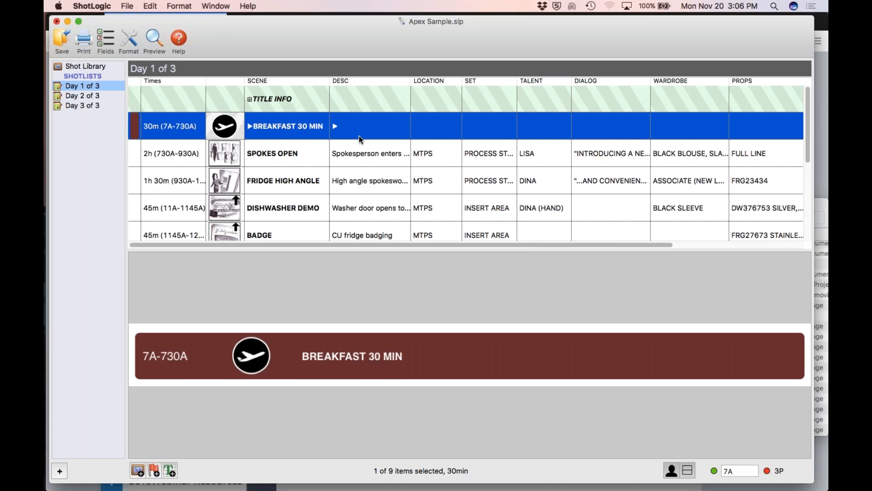
# Edit the SPOKES OPEN shot and add Auto Industry.jpg and Car Mechanic.jpg from Finder's grapics folder to its second and third picture slots
pyautogui.click(308, 155)
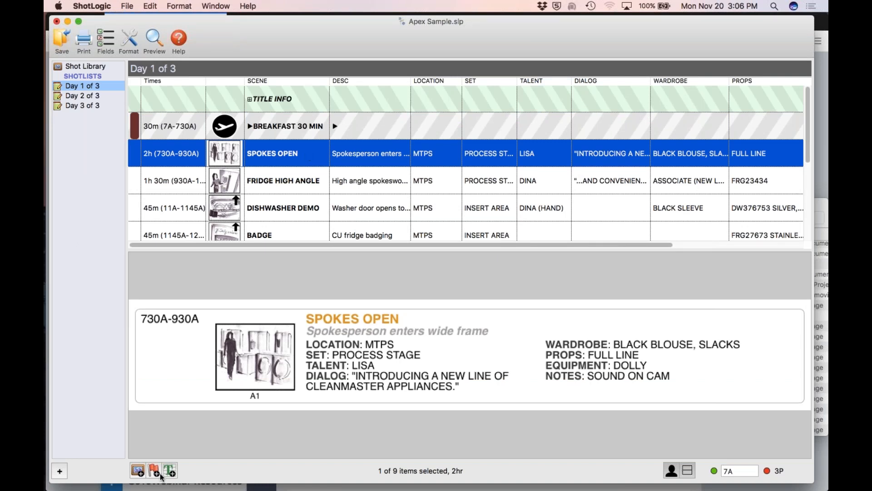
pyautogui.doubleClick(288, 156)
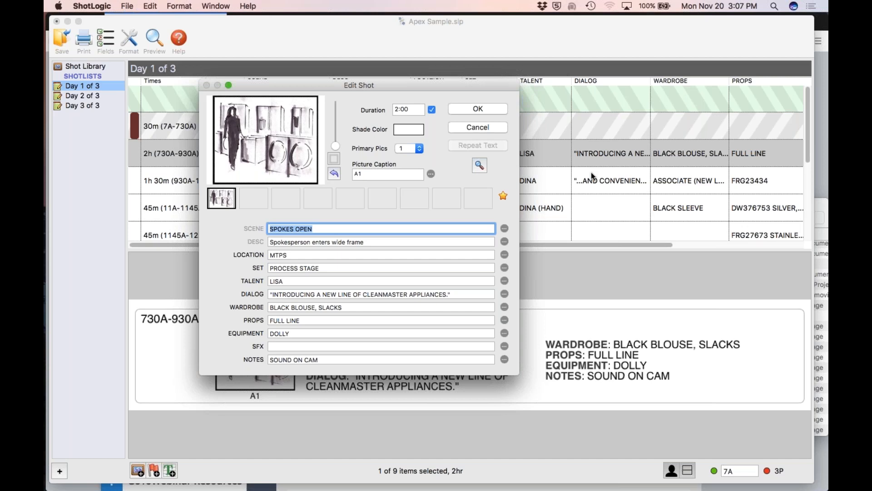
pyautogui.moveTo(50, 234)
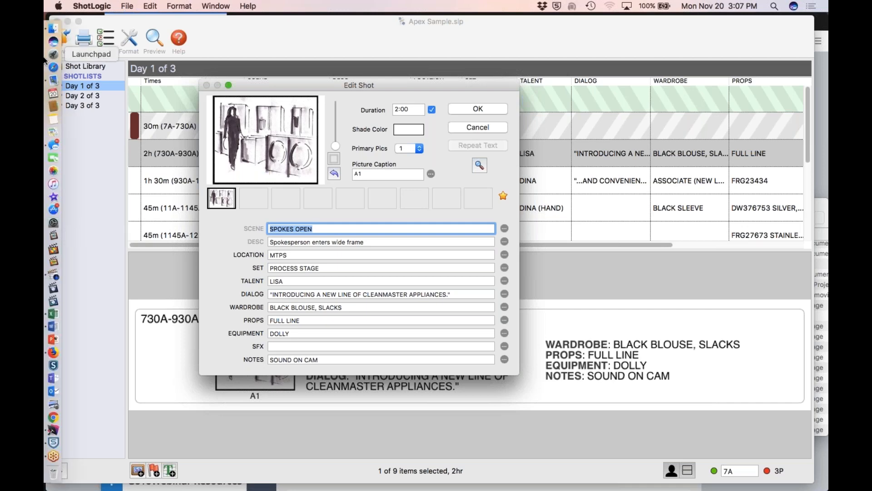
pyautogui.click(53, 29)
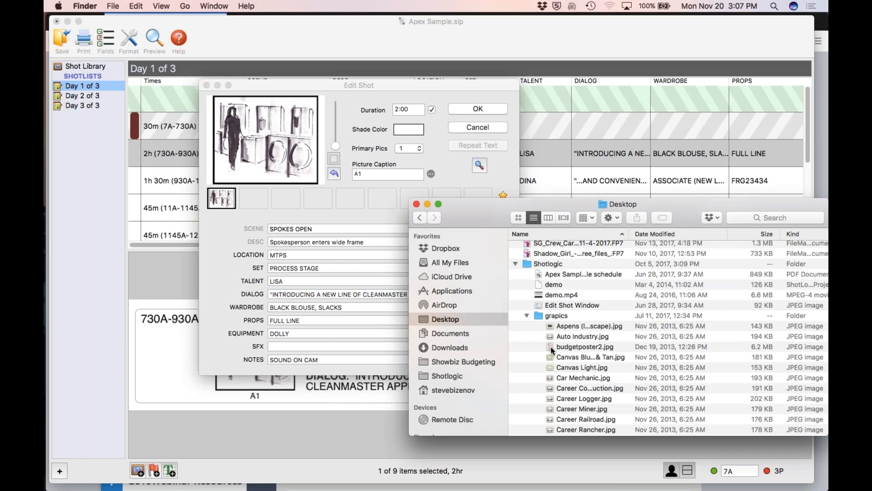
pyautogui.moveTo(552, 336); pyautogui.dragTo(258, 200)
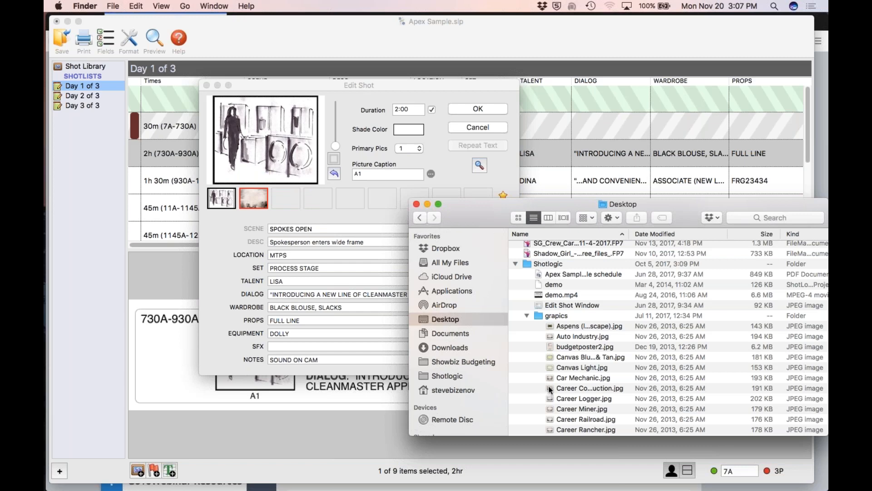
pyautogui.moveTo(550, 378); pyautogui.dragTo(286, 198)
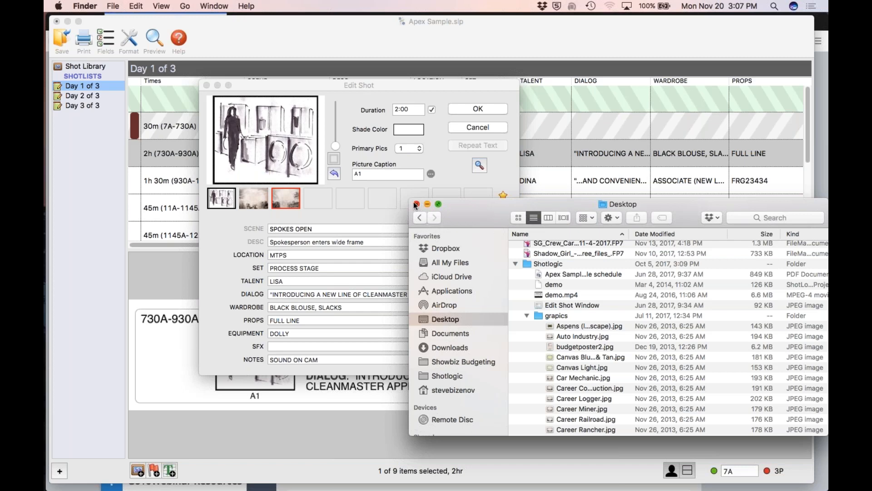
pyautogui.click(443, 176)
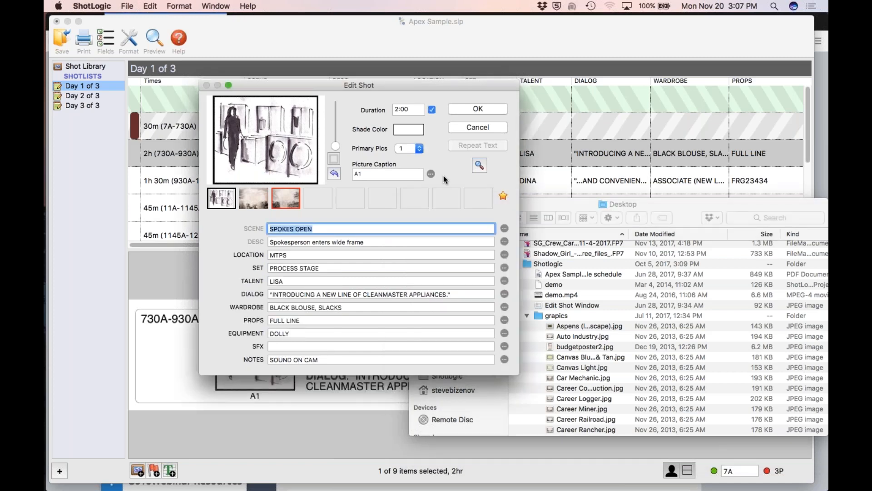
# Set the first picture's caption to "washing machine" and enlarge the picture within its frame
pyautogui.click(370, 173)
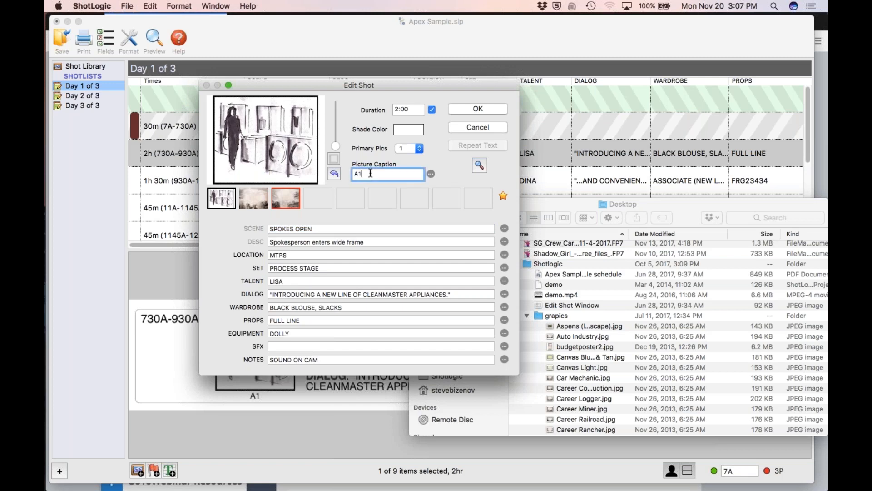
pyautogui.click(245, 204)
pyautogui.click(221, 199)
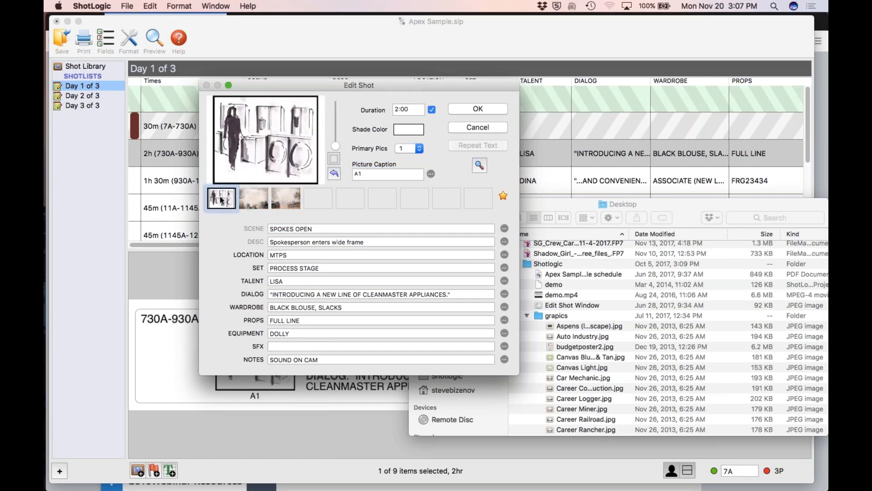
pyautogui.click(369, 173)
pyautogui.write('w')
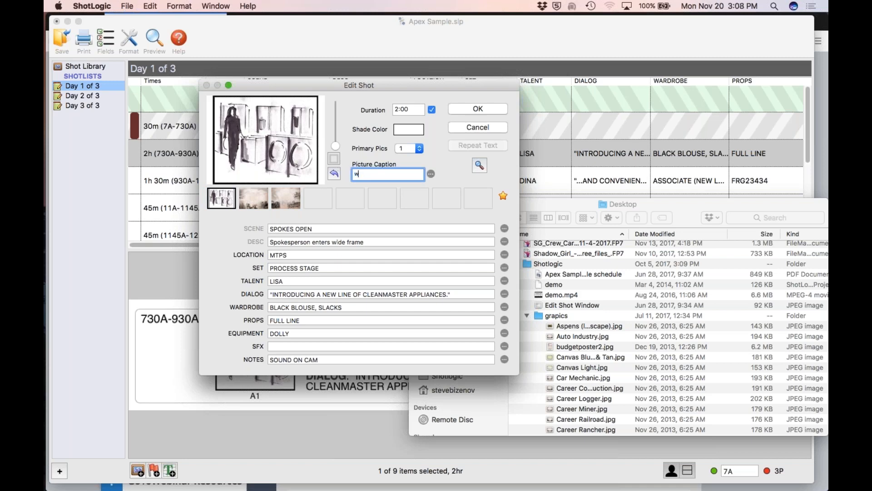
pyautogui.write('ashing machine')
pyautogui.moveTo(336, 146)
pyautogui.mouseDown()
pyautogui.moveTo(339, 112)
pyautogui.moveTo(337, 132)
pyautogui.mouseUp()
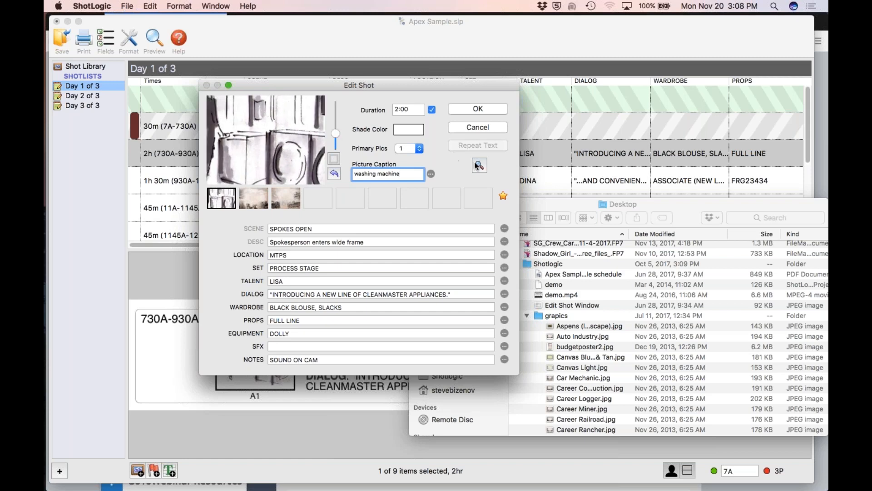
# Add the woman's portrait from the favorite pictures to the shot's fourth picture slot
pyautogui.click(503, 196)
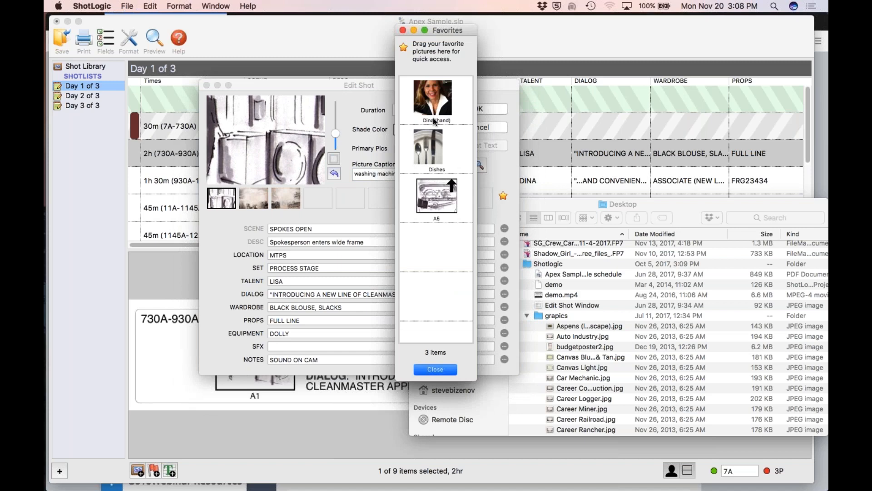
pyautogui.click(433, 104)
pyautogui.moveTo(433, 104); pyautogui.dragTo(322, 199)
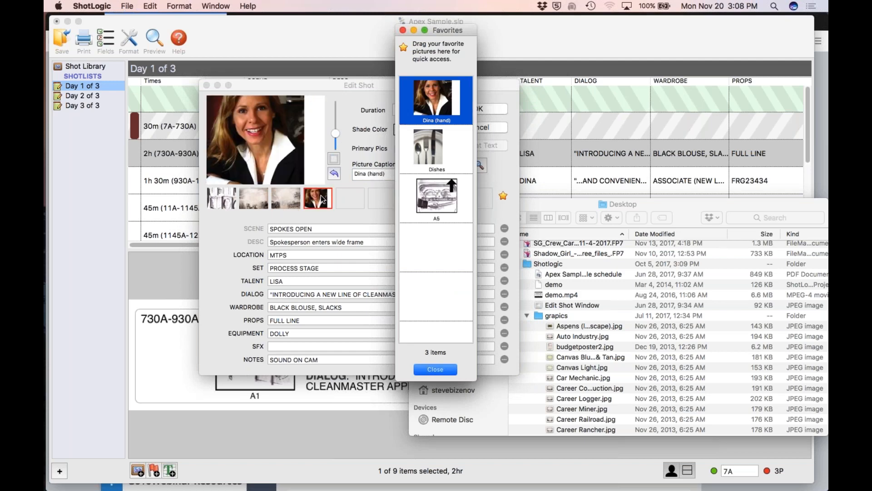
# Add the Dishes picture from the favorites to the SPOKES OPEN shot's fifth picture slot and close the favorites
pyautogui.click(426, 140)
pyautogui.moveTo(426, 140); pyautogui.dragTo(345, 196)
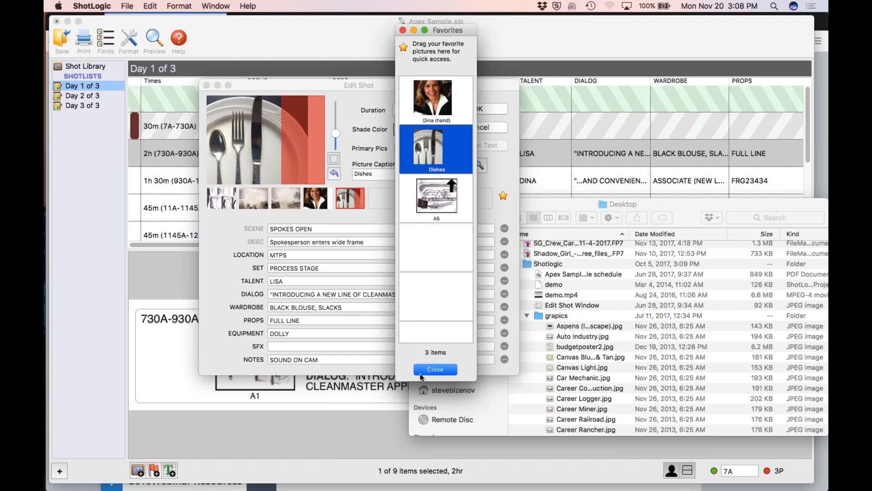
pyautogui.click(424, 372)
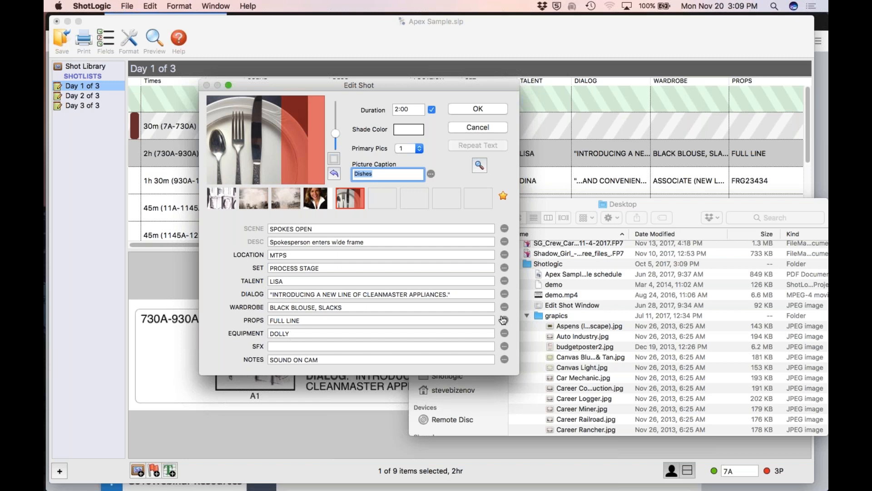
# View the shot's DIALOG text in its expanded editor and save the shot
pyautogui.click(505, 293)
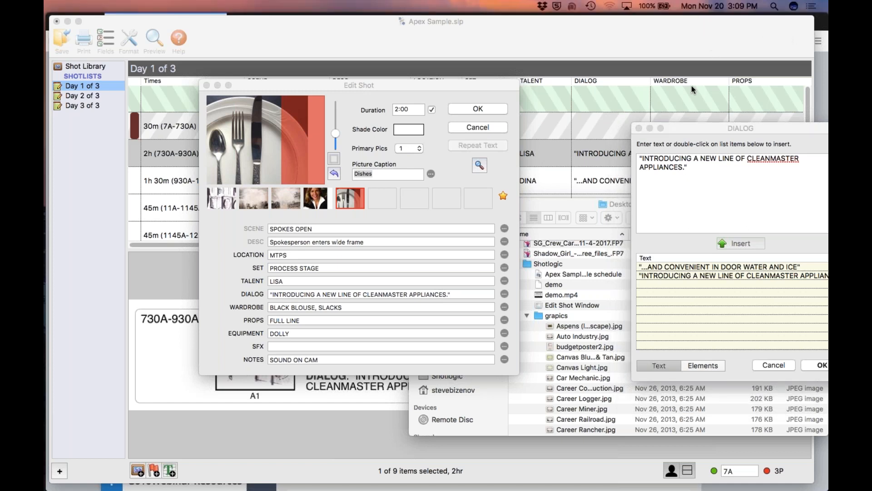
pyautogui.moveTo(675, 127); pyautogui.dragTo(566, 134)
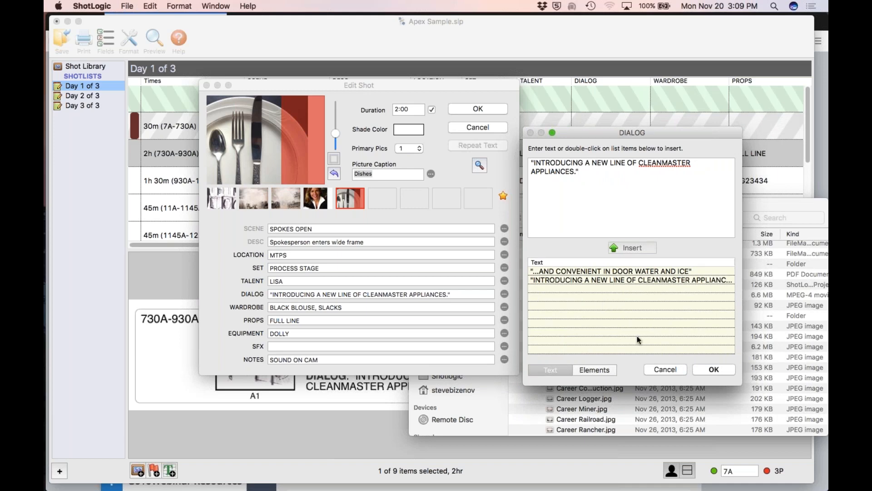
pyautogui.click(709, 367)
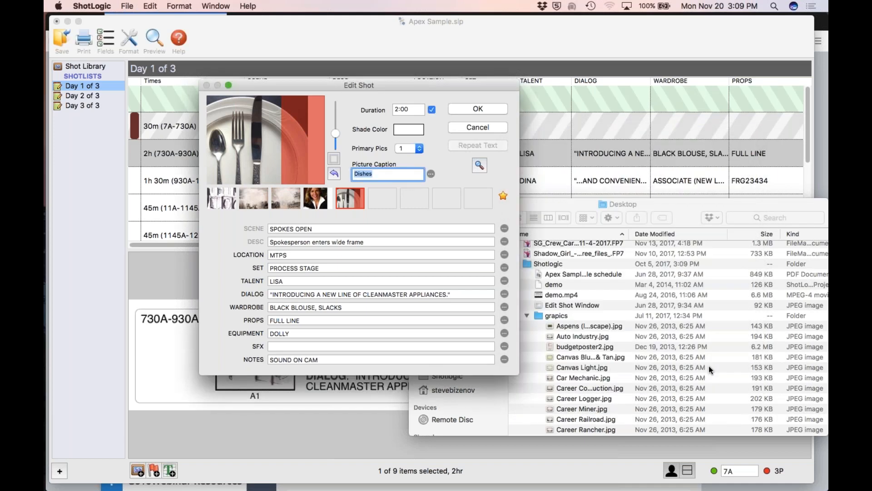
pyautogui.click(469, 109)
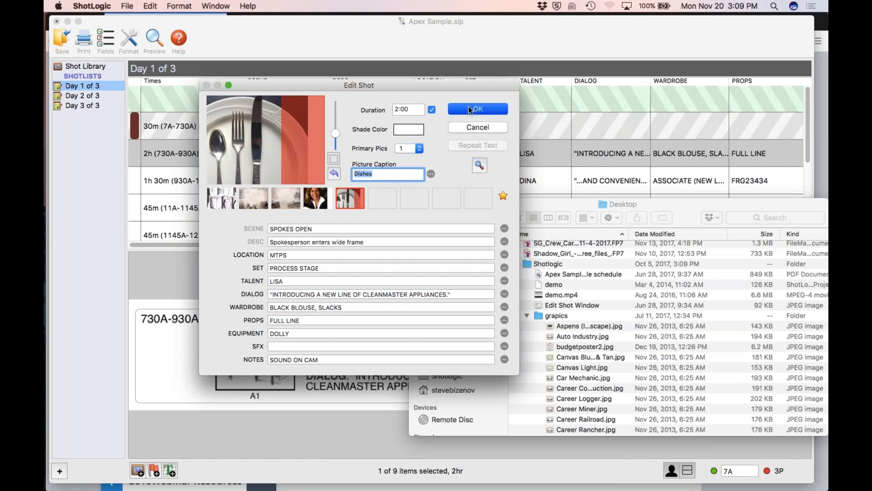
# Open the FRIDGE HIGH ANGLE shot to view its pictures and field entries, and close it
pyautogui.doubleClick(390, 185)
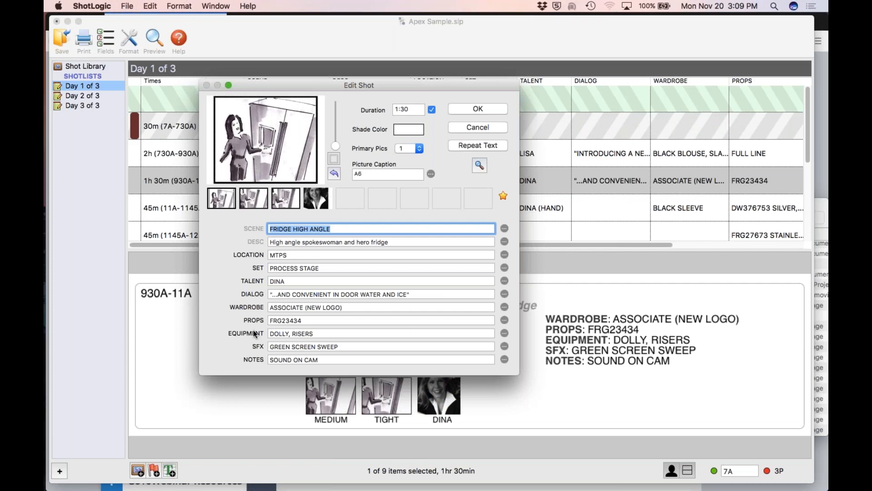
pyautogui.click(469, 108)
# Add a new field named "demo" to the project's field list and apply the list
pyautogui.click(102, 38)
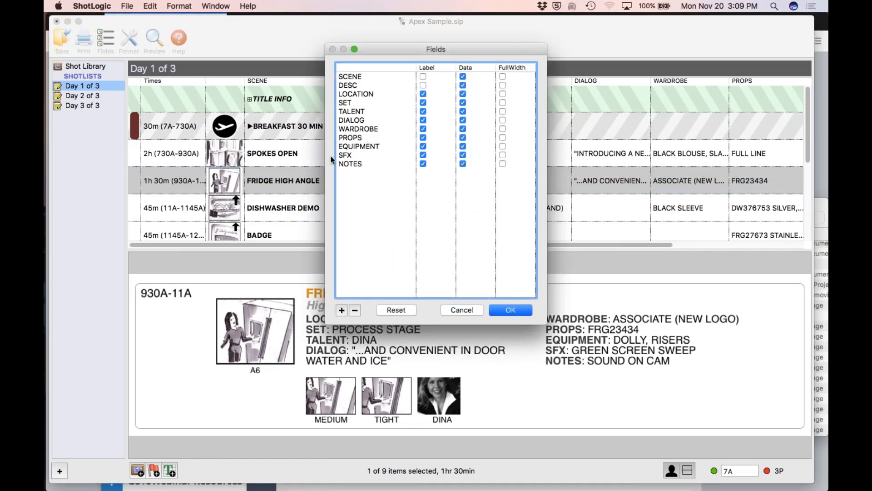
pyautogui.click(343, 311)
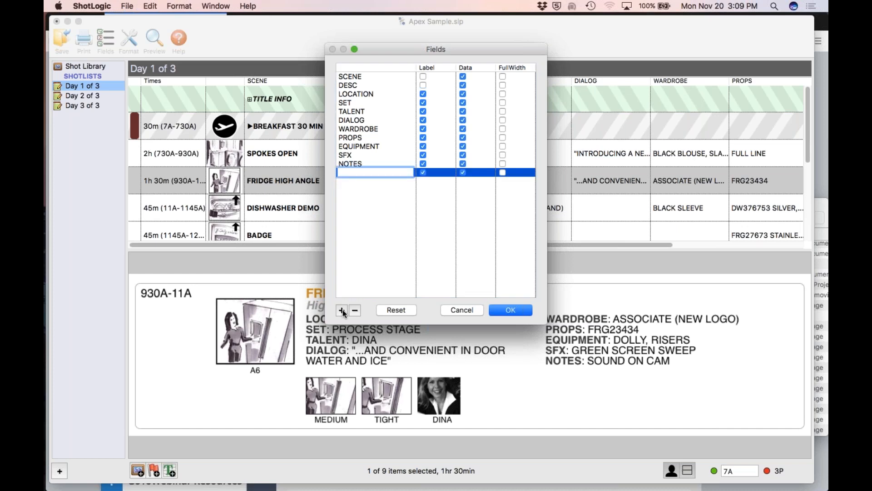
pyautogui.write('demo')
pyautogui.doubleClick(350, 147)
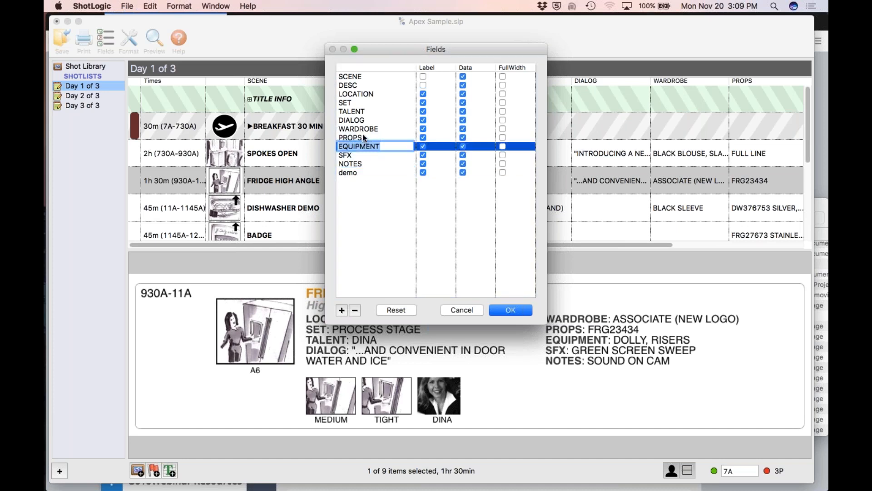
pyautogui.click(368, 194)
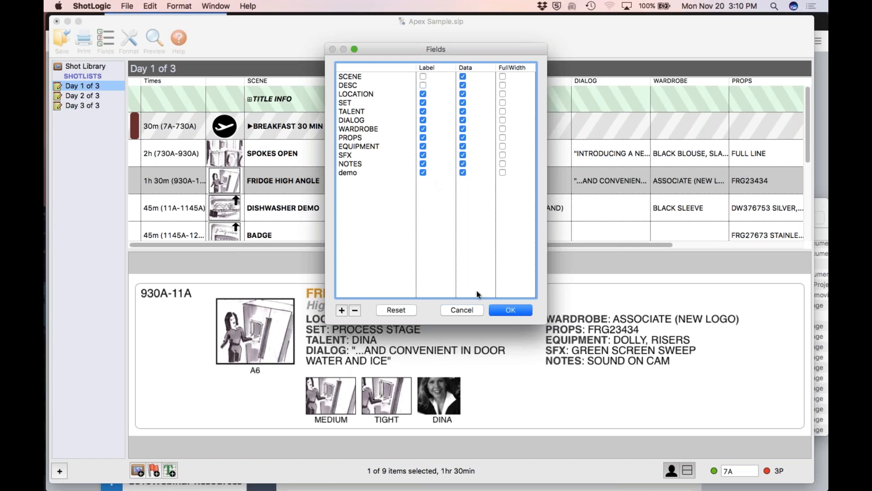
pyautogui.click(495, 310)
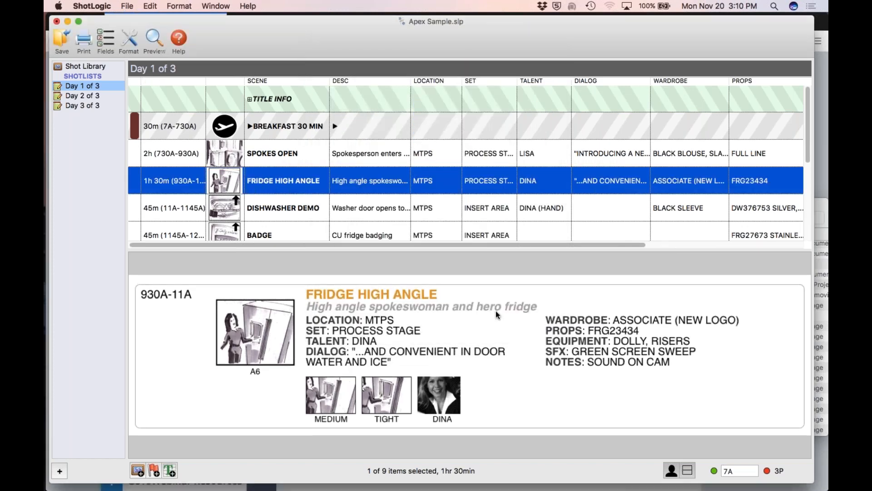
# Move the BREAKFAST 30 MIN banner to directly after the FRIDGE HIGH ANGLE shot in the Day 1 shotlist
pyautogui.scroll(-4, 310, 210)
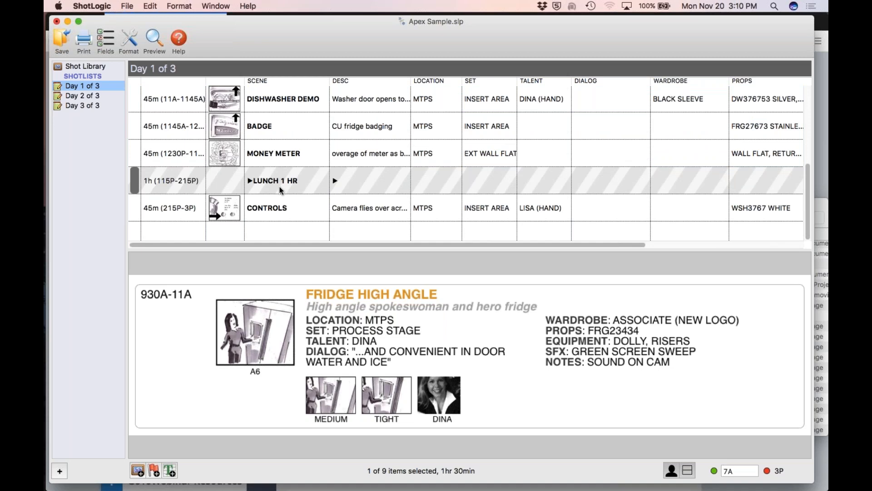
pyautogui.scroll(4, 280, 190)
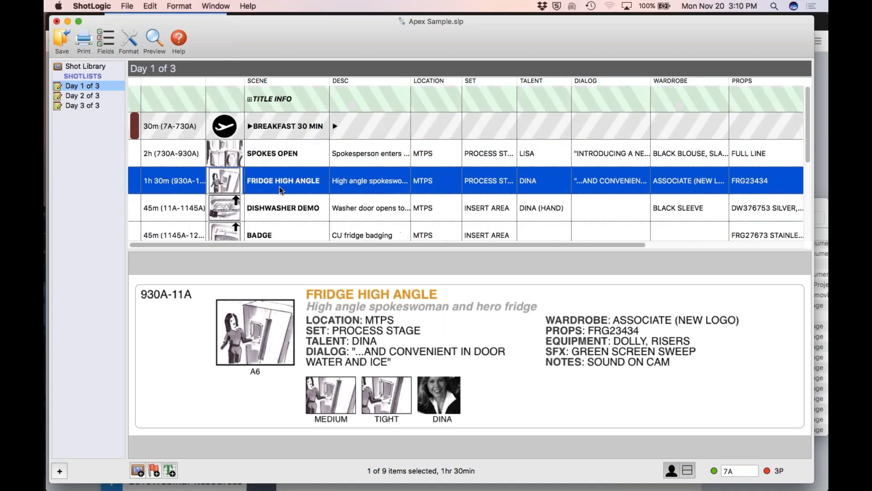
pyautogui.click(171, 128)
pyautogui.moveTo(171, 127); pyautogui.dragTo(171, 204)
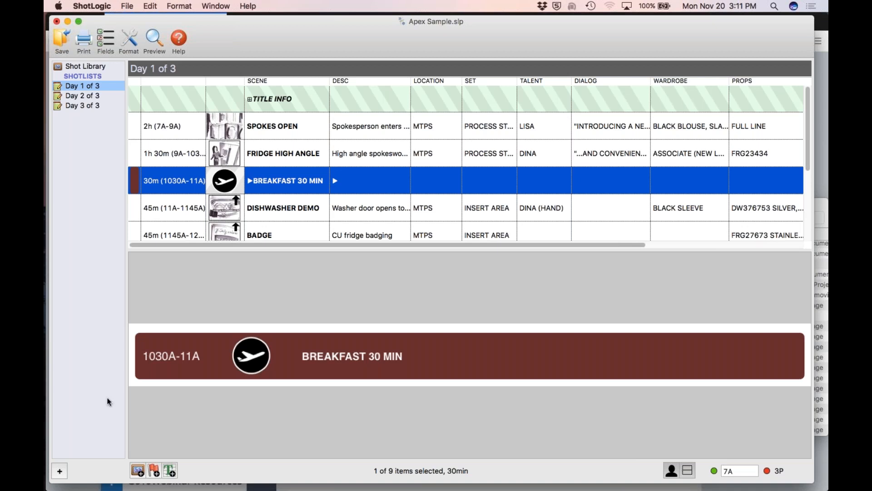
# Create a new shotlist named "Day 4"
pyautogui.click(58, 472)
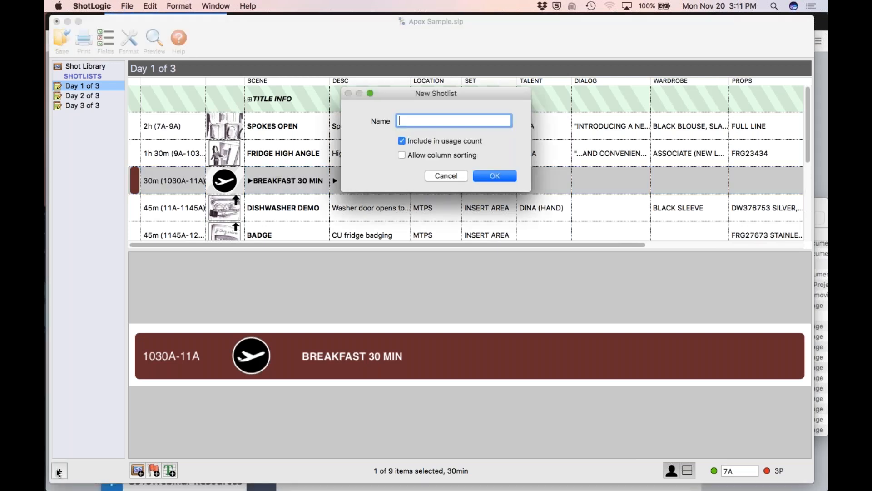
pyautogui.write('Day 4')
pyautogui.click(495, 176)
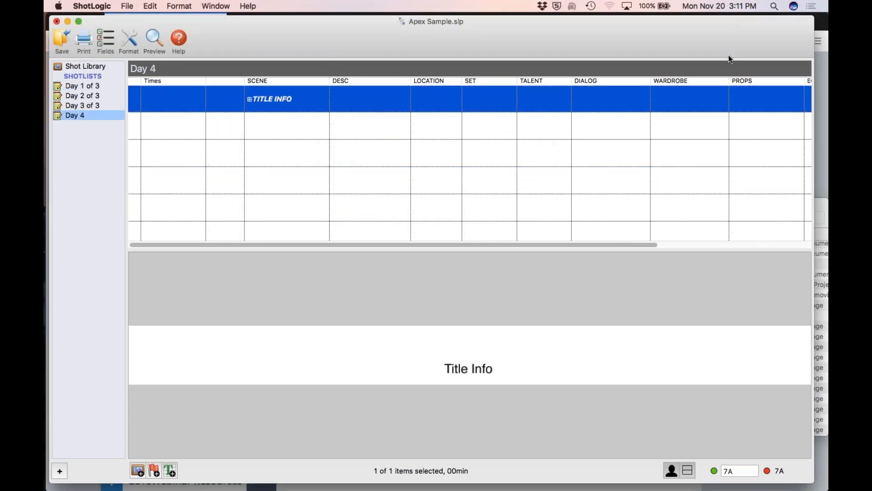
pyautogui.click(817, 29)
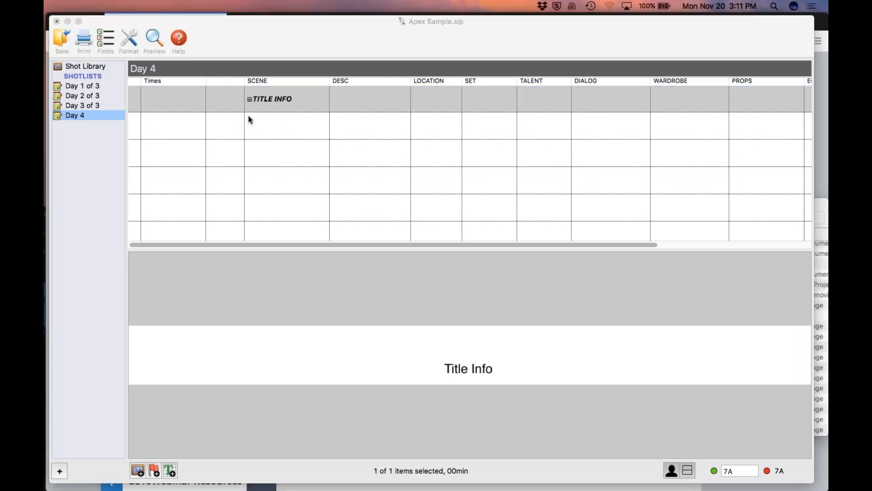
# Rename the Day 4 shotlist as "Day 4 of 4"
pyautogui.click(87, 115)
pyautogui.doubleClick(88, 115)
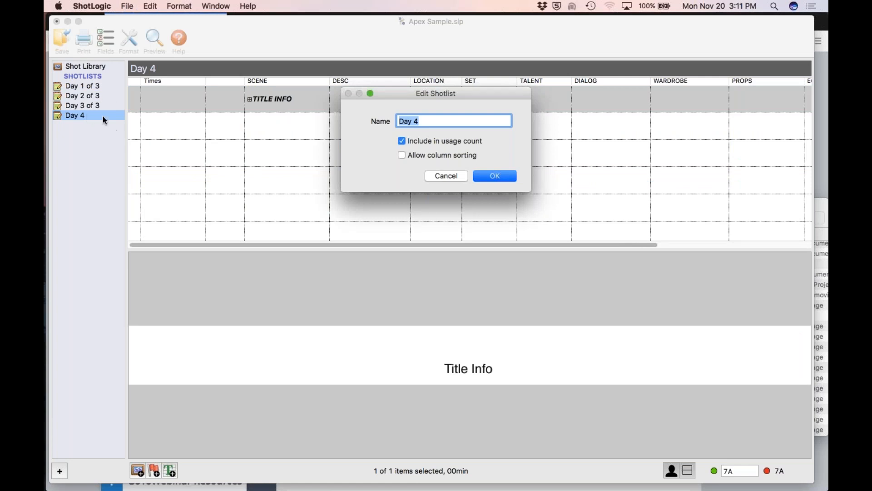
pyautogui.press('Right')
pyautogui.write('of 4')
pyautogui.press('Return')
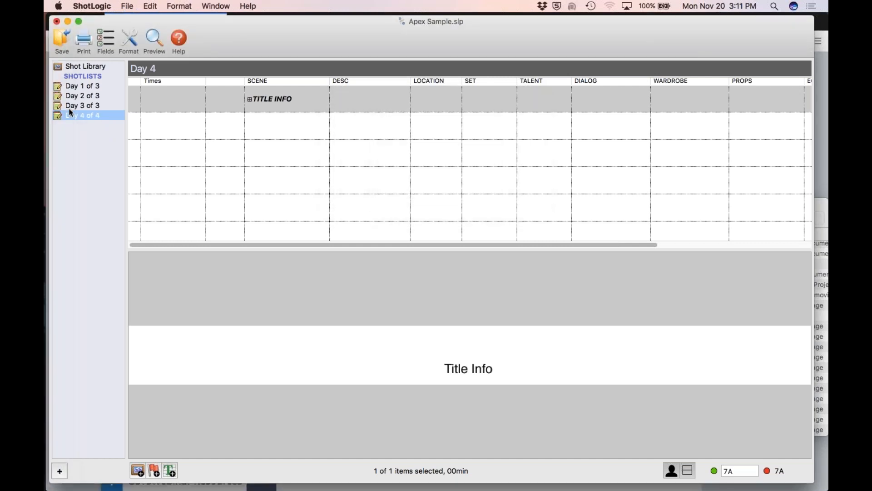
# Rename the third shotlist as "Day 3 of 4" and return to the Day 4 of 4 shotlist
pyautogui.doubleClick(87, 105)
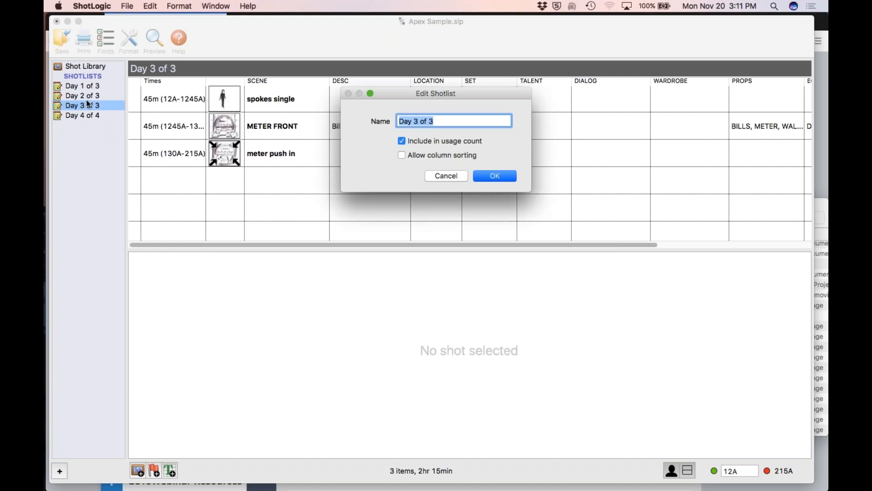
pyautogui.click(441, 124)
pyautogui.press('BackSpace')
pyautogui.write('4')
pyautogui.click(494, 177)
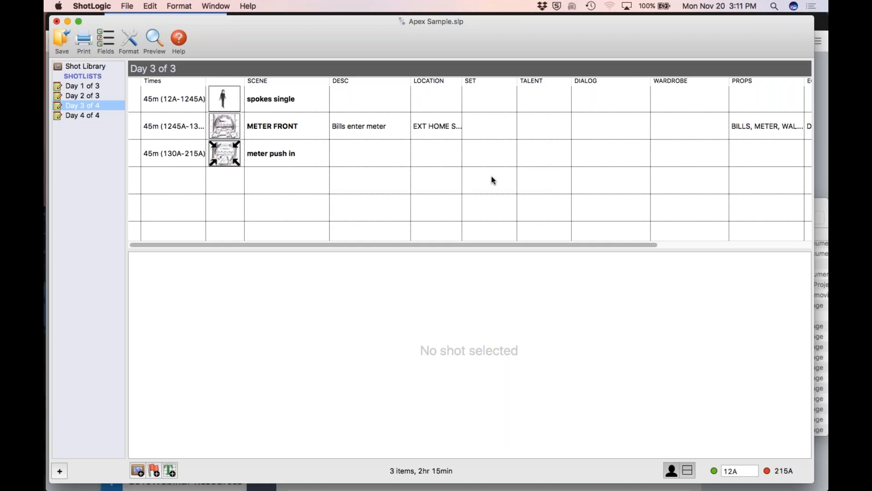
pyautogui.click(76, 116)
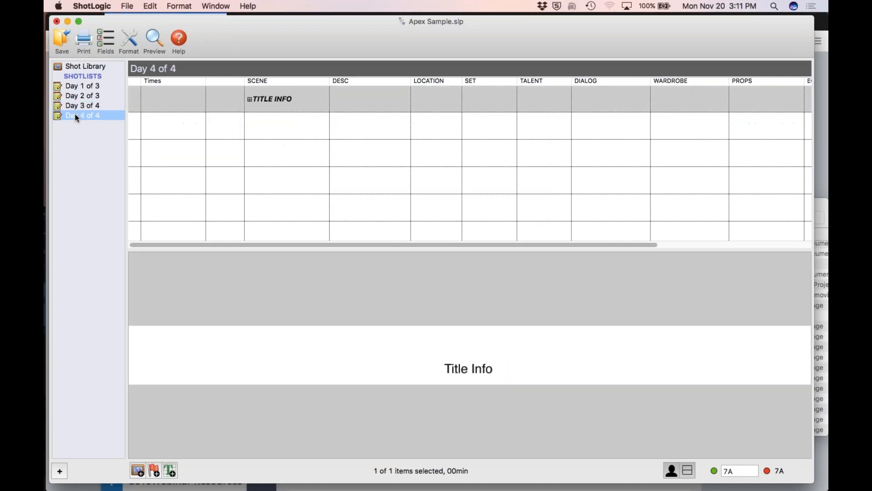
pyautogui.click(709, 42)
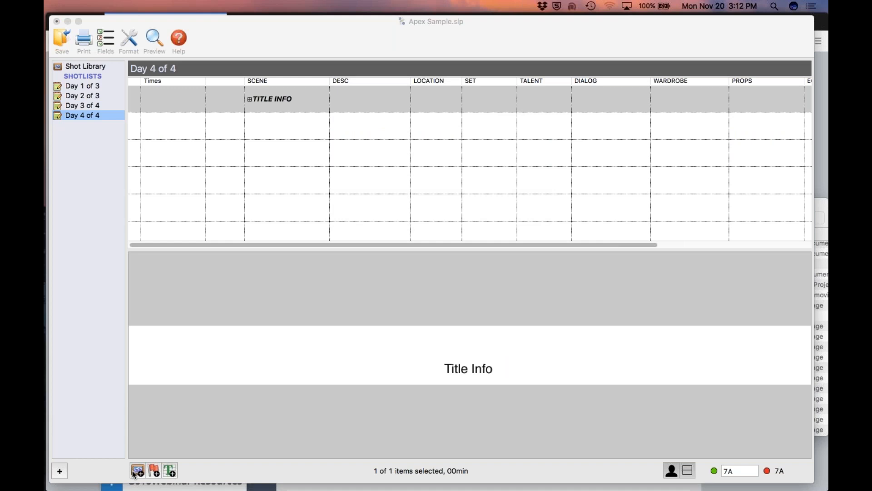
# Add a second title info item to the Day 4 of 4 shotlist and delete it
pyautogui.click(171, 470)
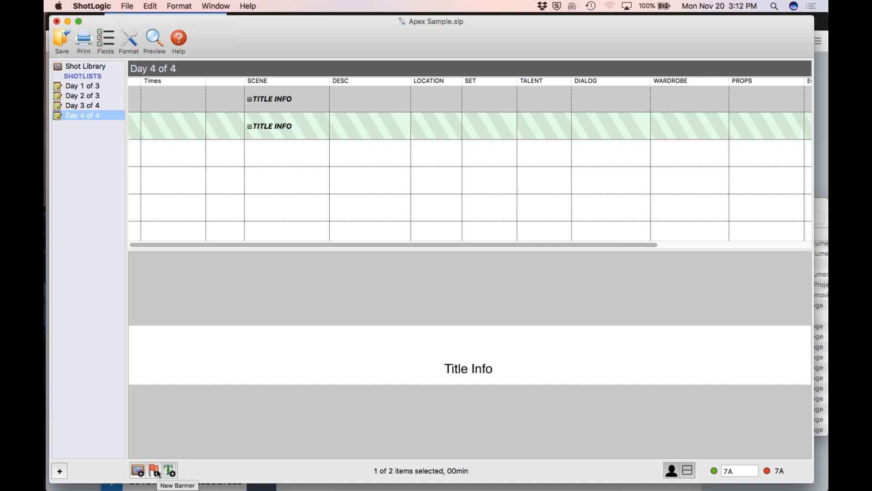
pyautogui.click(278, 127)
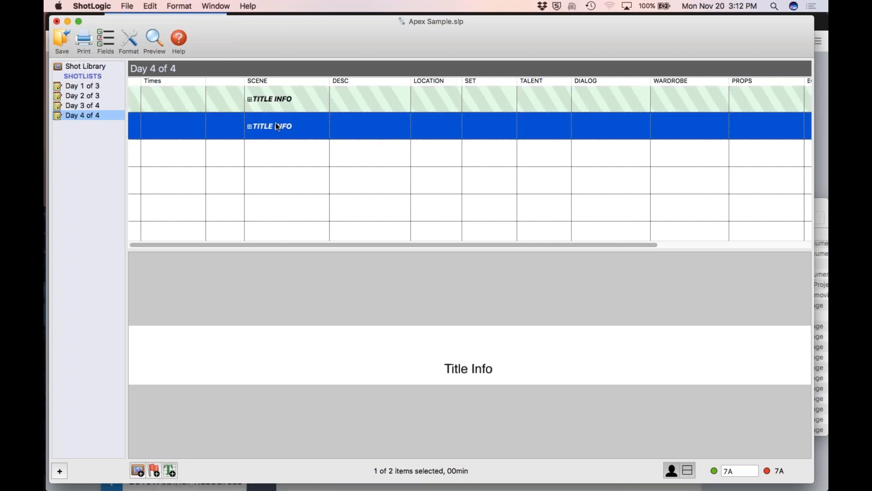
pyautogui.press('Delete')
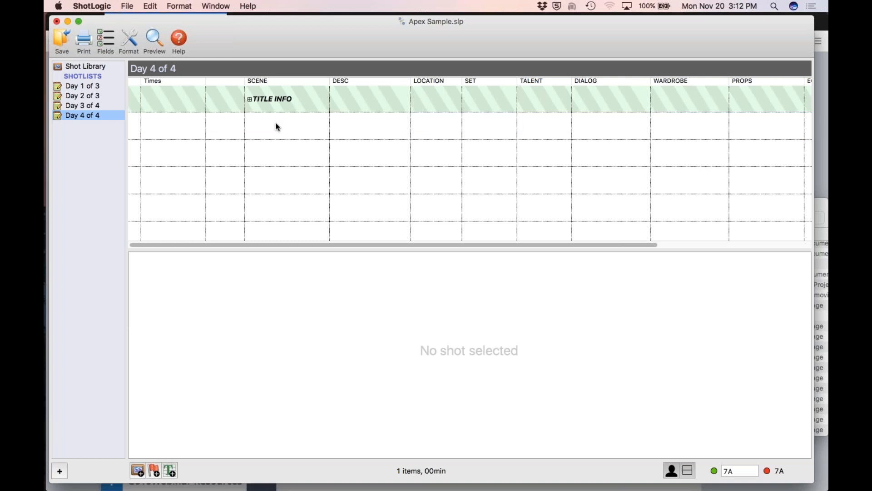
# Create a banner titled "Breakfast" in the Day 4 of 4 shotlist and give it the meal1 image
pyautogui.click(155, 471)
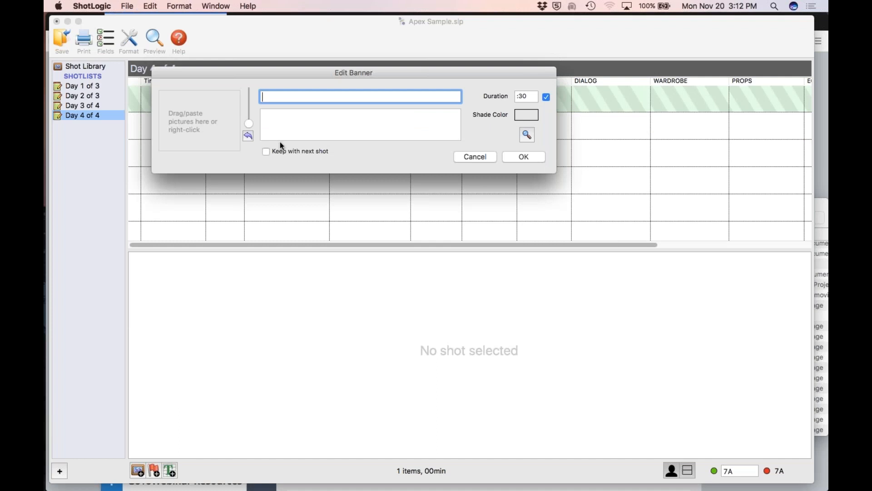
pyautogui.write('Breakfast')
pyautogui.rightClick(184, 113)
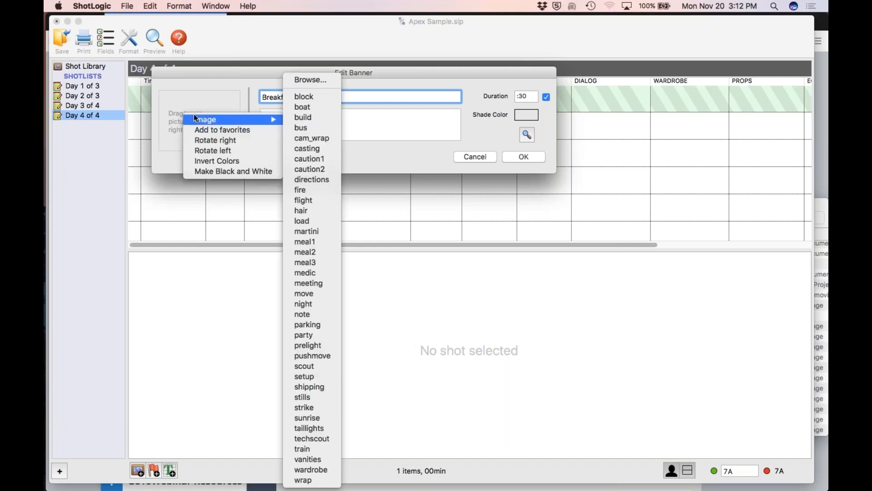
pyautogui.moveTo(228, 119)
pyautogui.click(303, 242)
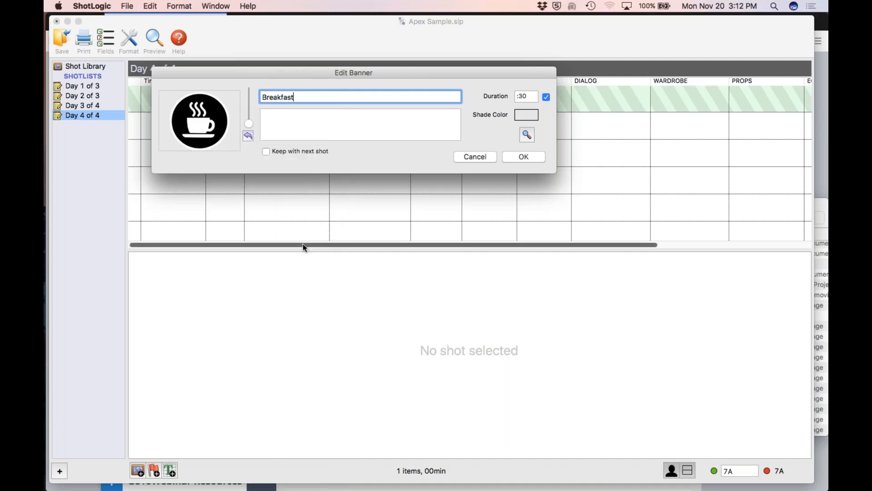
# Enter "bring meals on set" as the banner's description, slightly enlarge its image and save the banner
pyautogui.press('Tab')
pyautogui.write('beri')
pyautogui.press('BackSpace')
pyautogui.press('BackSpace')
pyautogui.write('ring me')
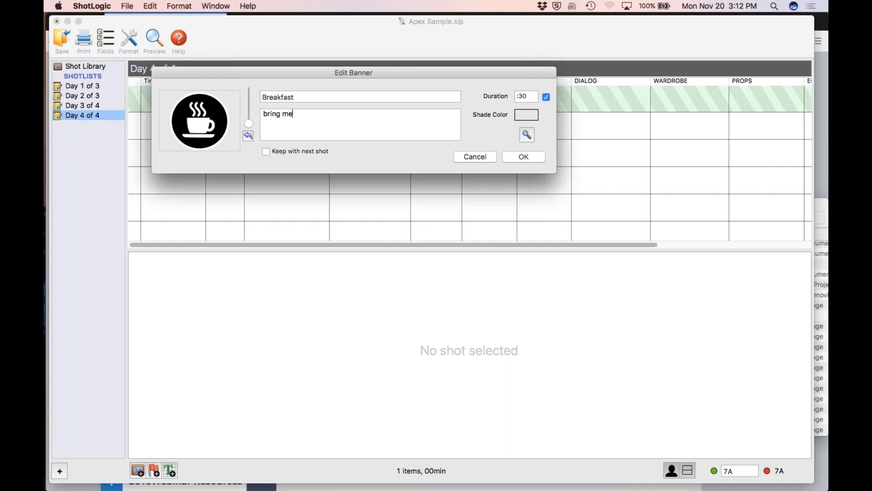
pyautogui.write('als on set')
pyautogui.moveTo(253, 122); pyautogui.dragTo(253, 121)
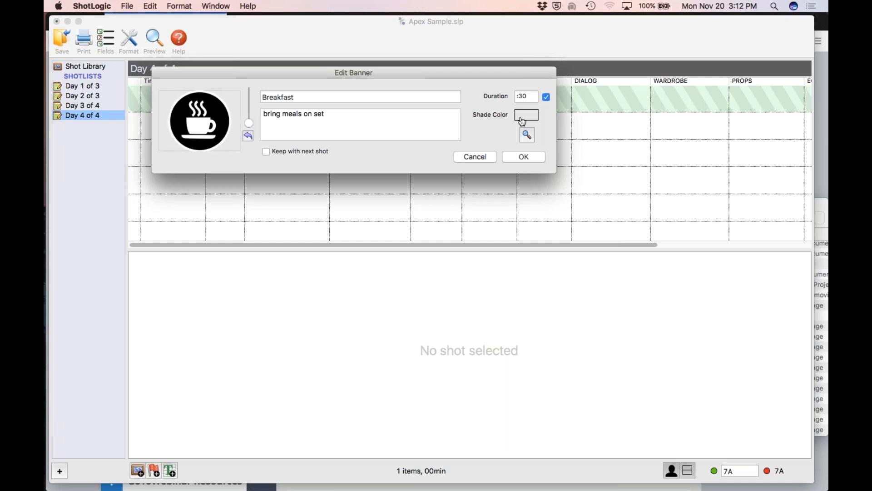
pyautogui.click(518, 158)
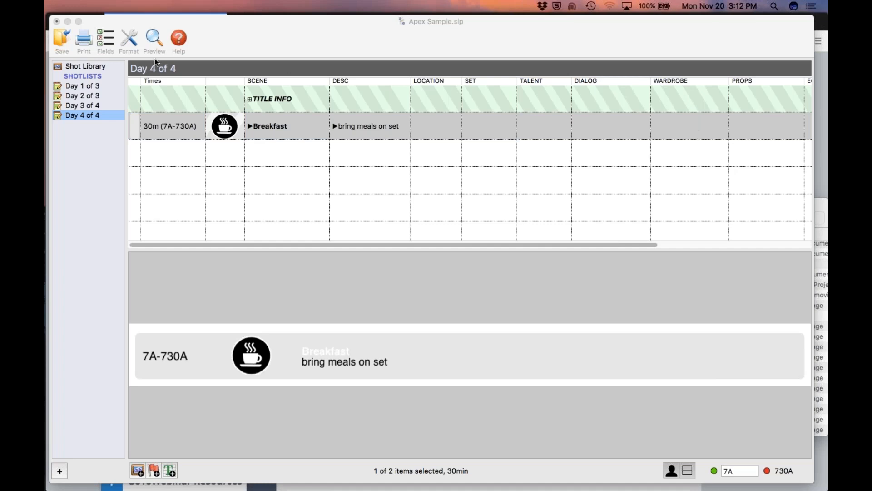
pyautogui.click(235, 38)
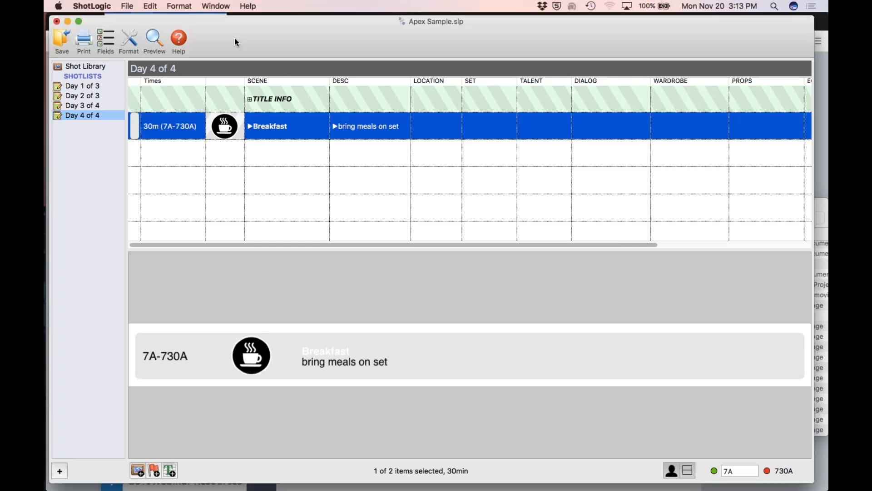
# Create a new project and rename its default shotlist as "Day 1"
pyautogui.click(132, 5)
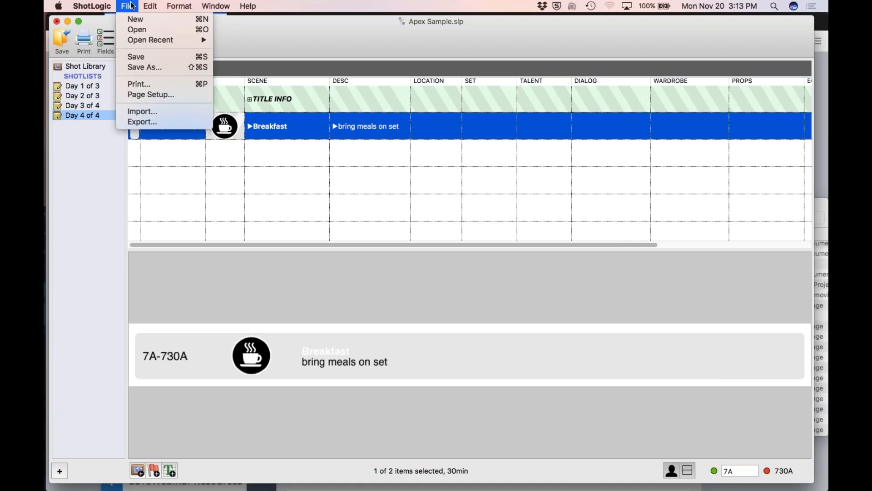
pyautogui.click(133, 20)
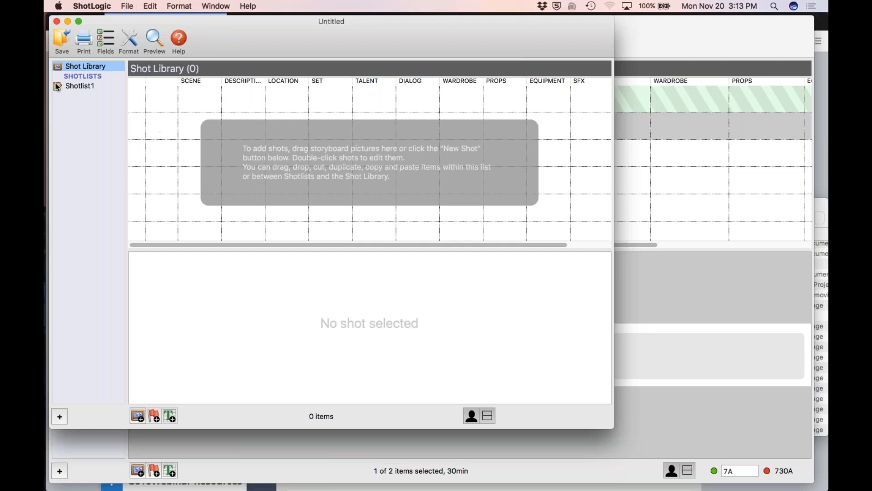
pyautogui.click(80, 86)
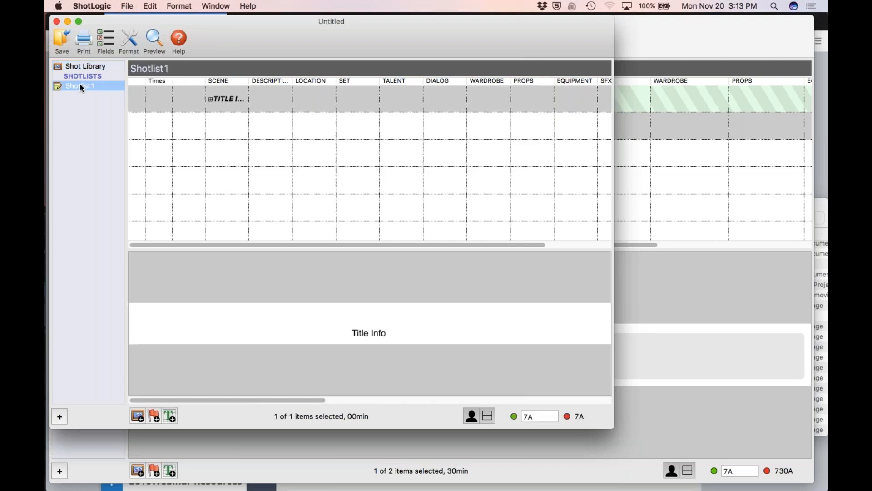
pyautogui.doubleClick(82, 87)
pyautogui.write('Day')
pyautogui.press('Return')
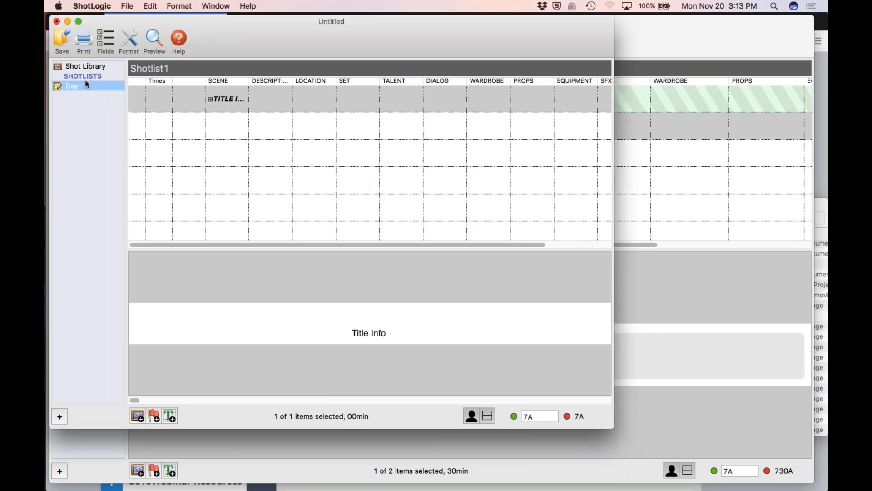
pyautogui.doubleClick(82, 88)
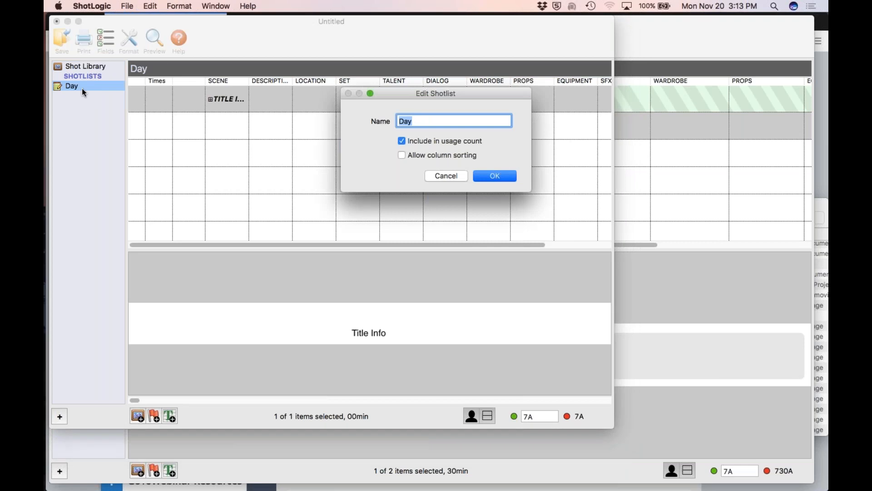
pyautogui.press('Right')
pyautogui.write('1')
pyautogui.click(487, 173)
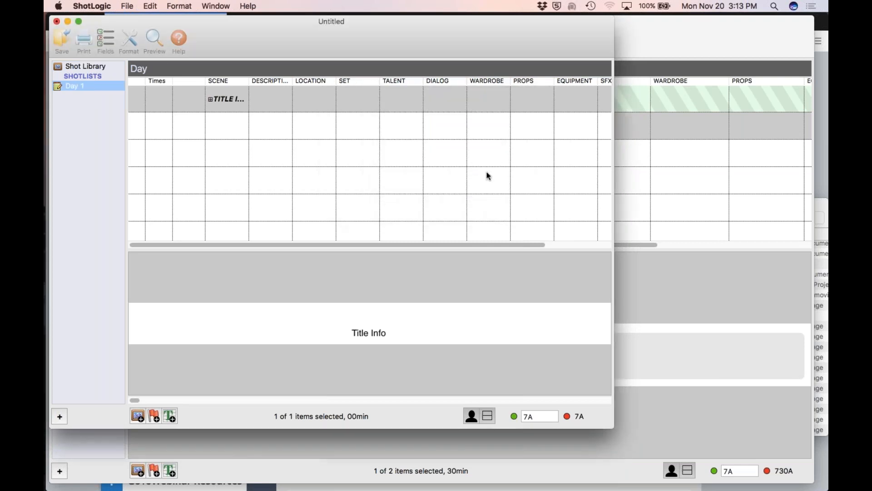
# Add two shotlists named "Day 2" and "Day 3", and return to the Day 1 shotlist
pyautogui.click(58, 416)
pyautogui.write('Day 2')
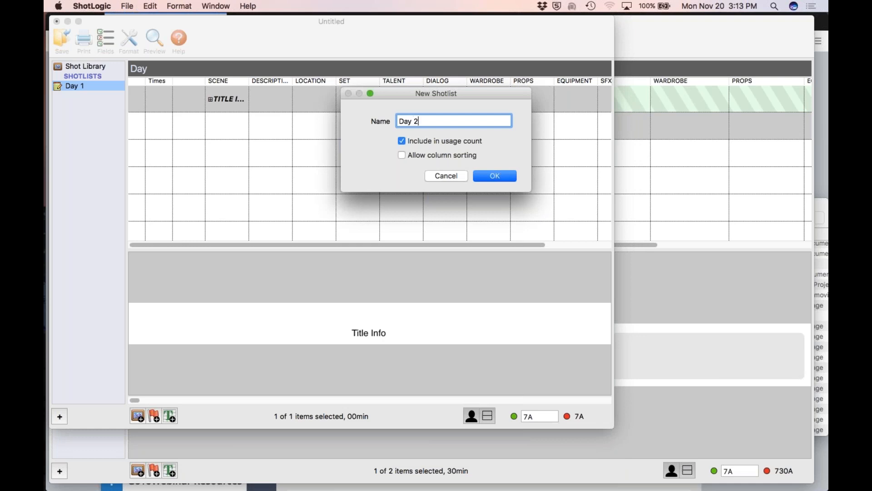
pyautogui.press('Return')
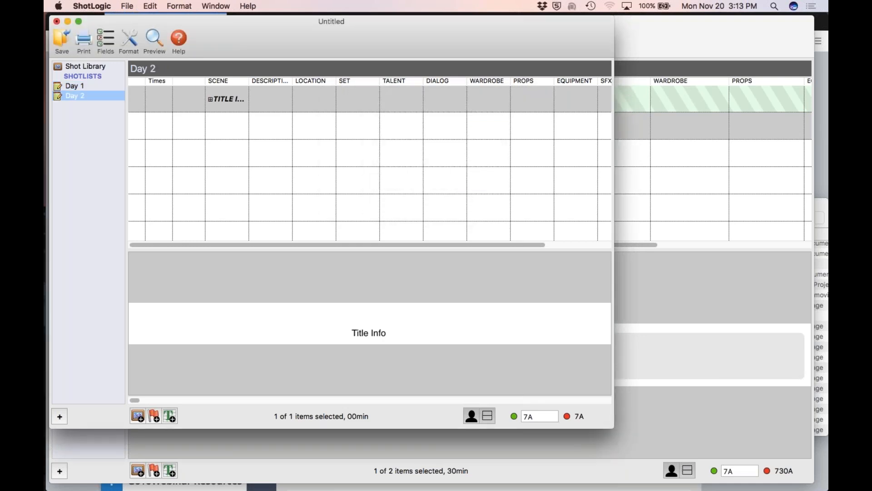
pyautogui.click(55, 417)
pyautogui.write('Day 3')
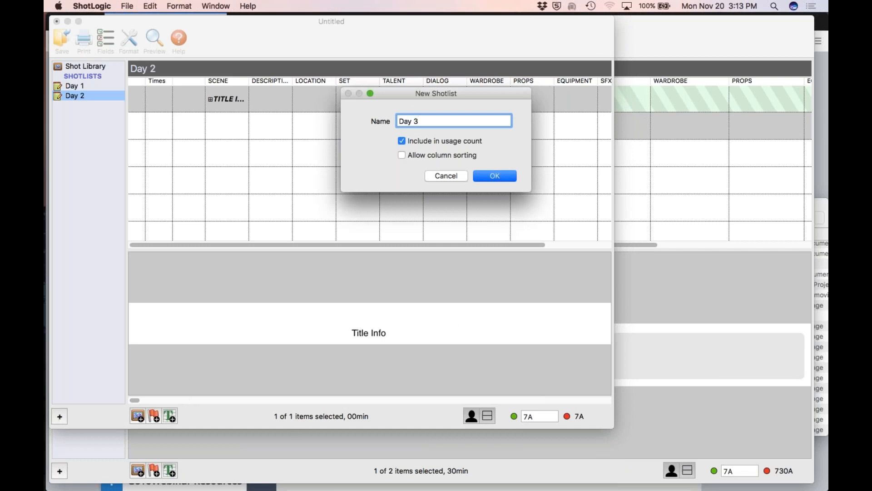
pyautogui.click(495, 177)
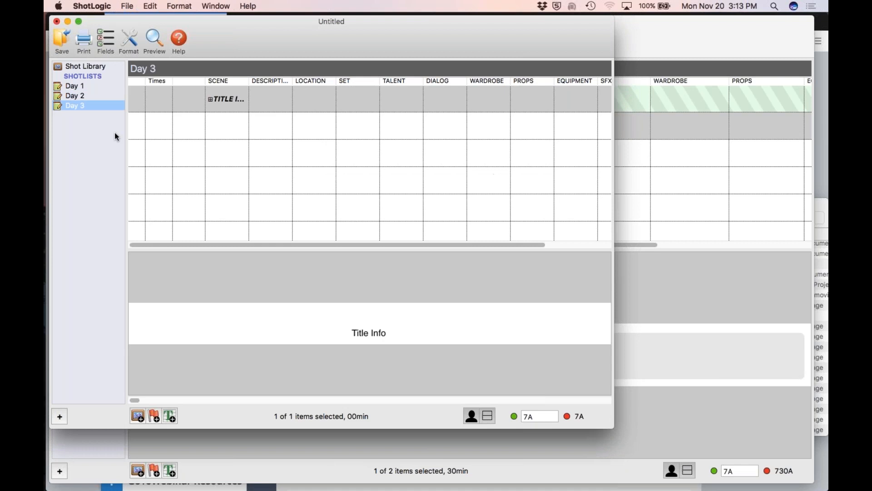
pyautogui.click(82, 86)
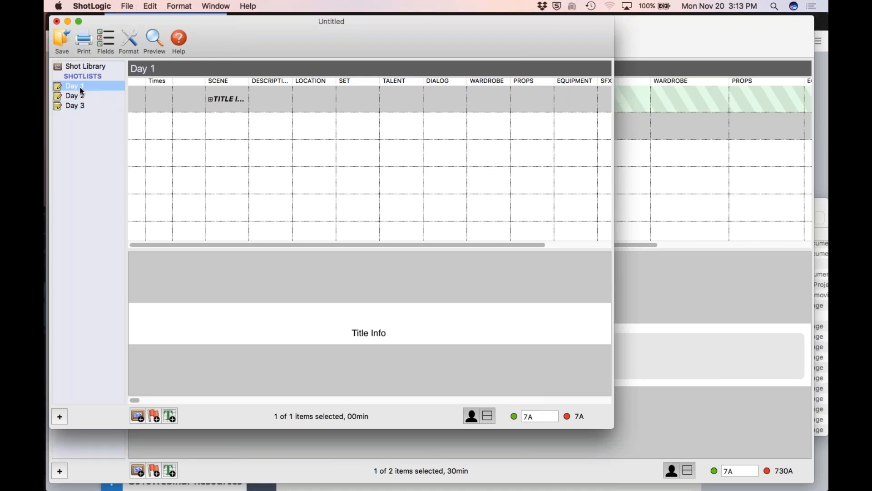
# Add a second title info item to the Day 1 shotlist and delete it
pyautogui.click(171, 415)
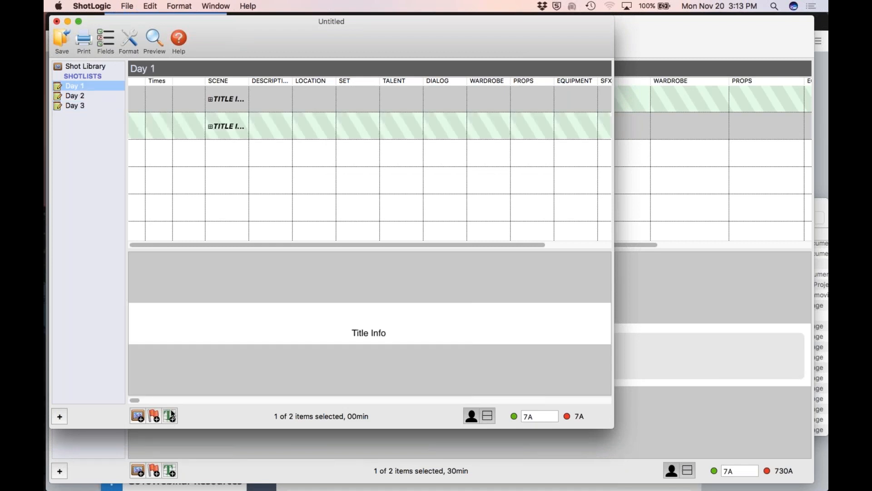
pyautogui.click(234, 131)
pyautogui.press('Delete')
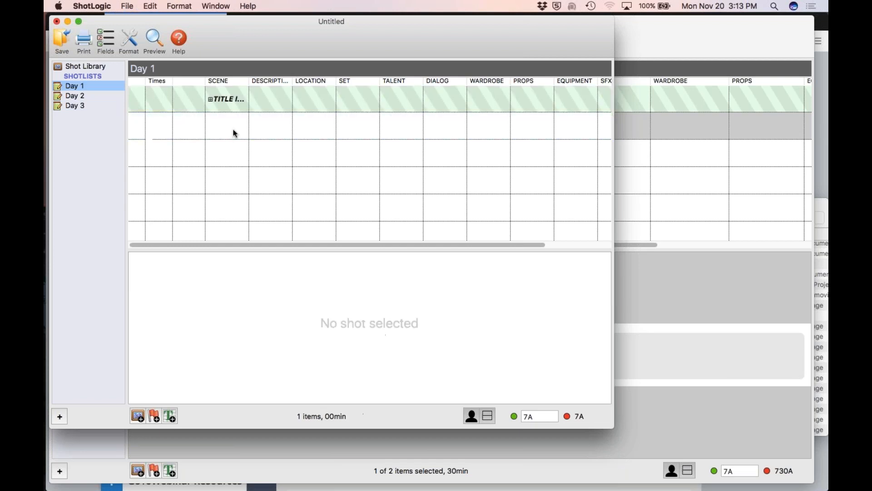
# Edit the Day 1 title info, replacing the placeholder heading with "First Day on Set"
pyautogui.click(260, 109)
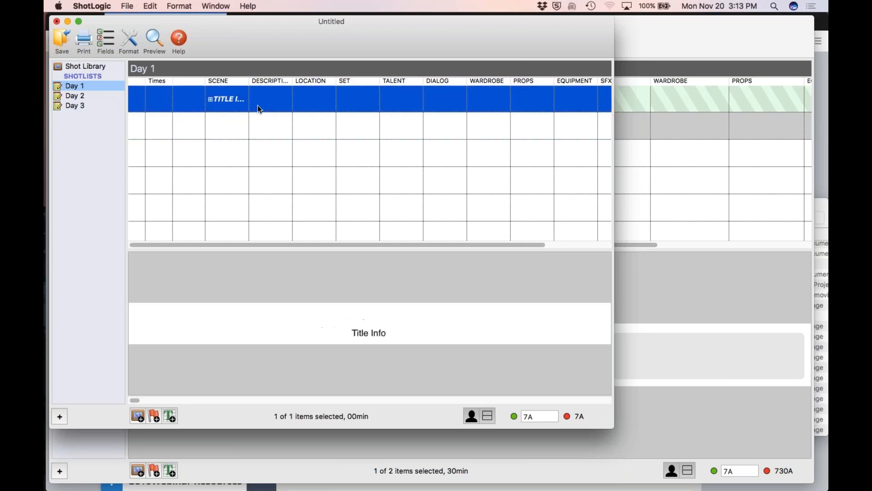
pyautogui.doubleClick(260, 109)
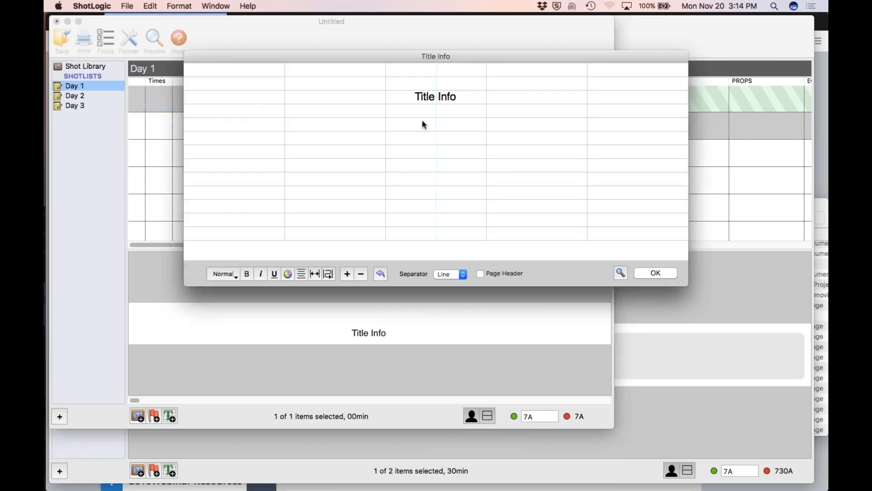
pyautogui.click(432, 101)
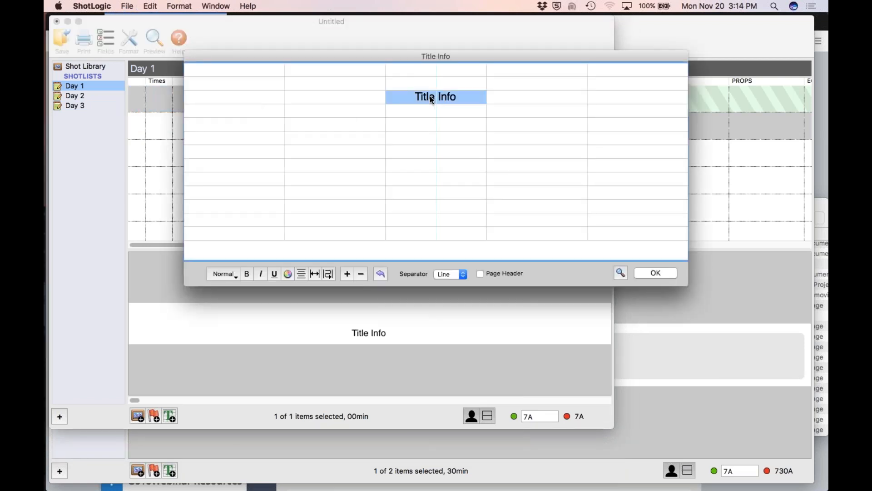
pyautogui.write('Firs')
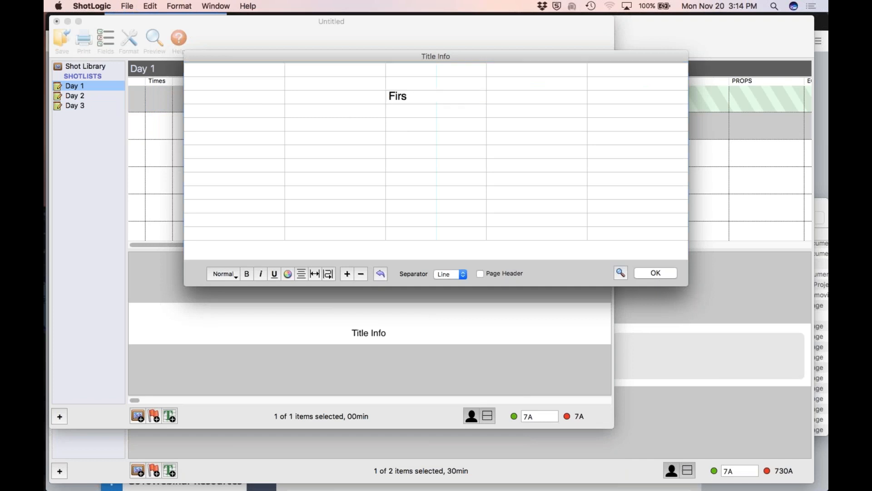
pyautogui.write('t Day on Set')
pyautogui.press('Return')
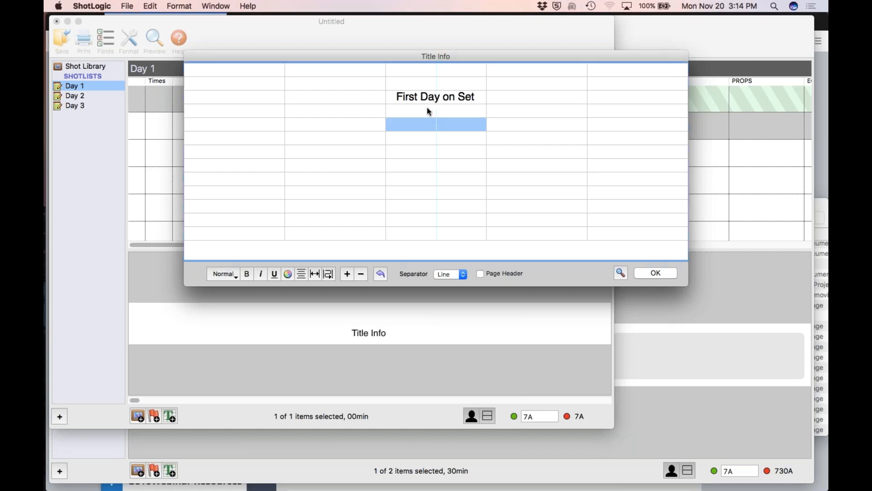
# Add a "Director" label in the first column below the heading, enter the director's name beside it, and save the title info
pyautogui.click(309, 142)
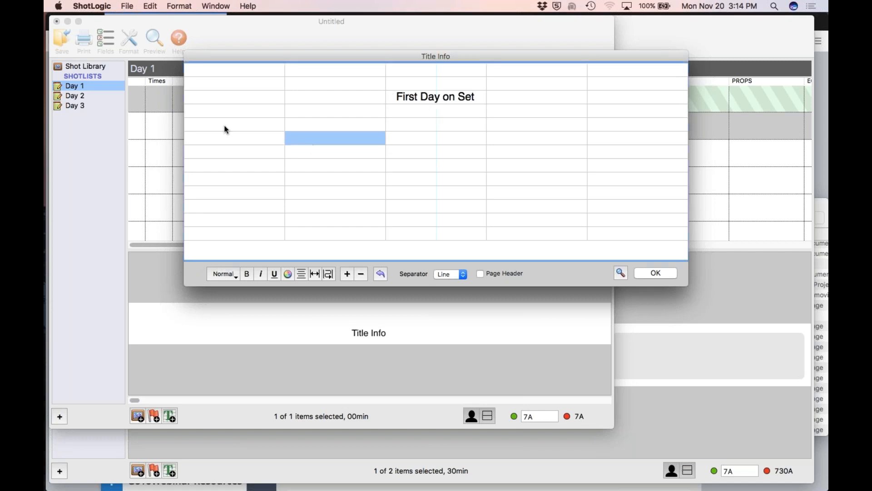
pyautogui.click(222, 137)
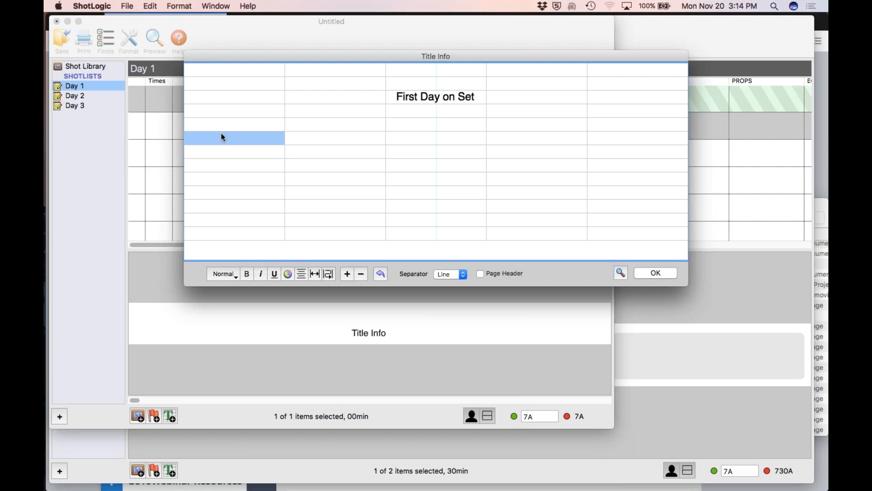
pyautogui.write('Director')
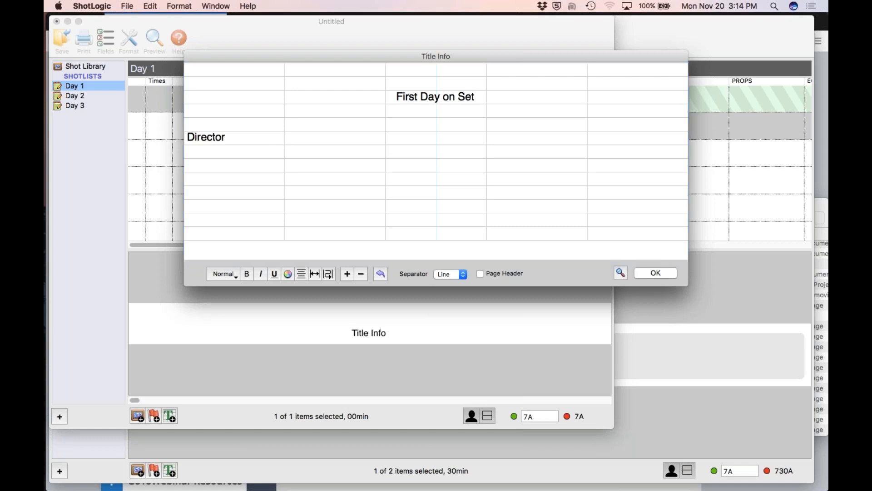
pyautogui.press('Tab')
pyautogui.write('john smith')
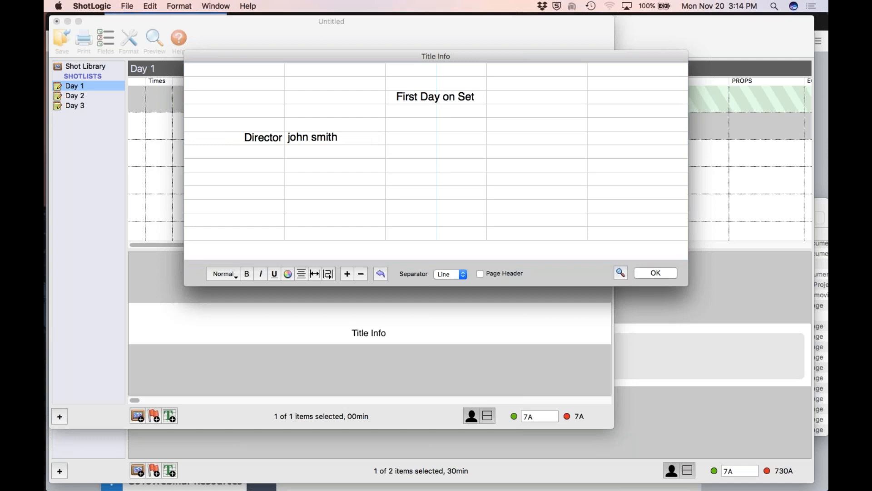
pyautogui.click(716, 126)
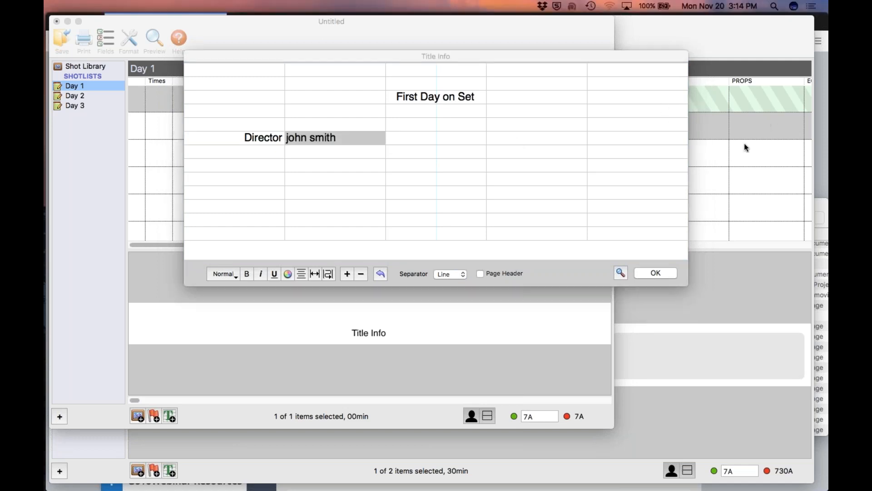
pyautogui.click(643, 273)
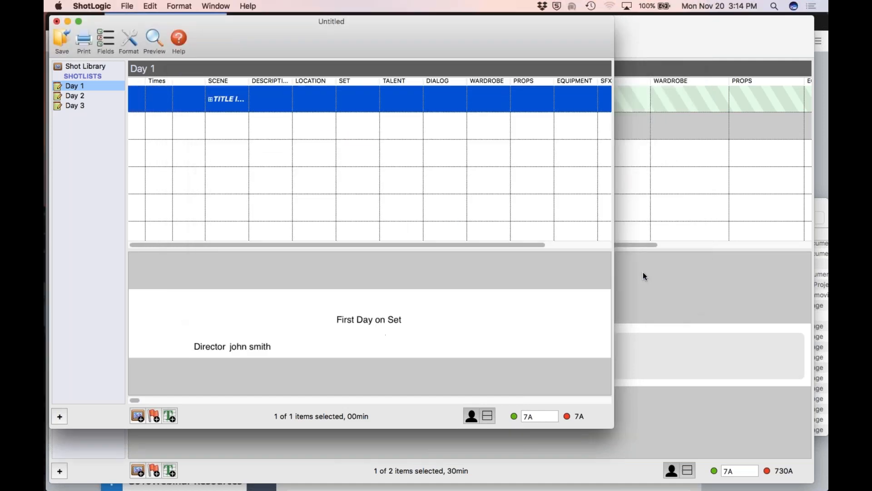
# Create a banner titled "Breakfast" in the Day 1 shotlist and give it the burger-and-drink meal image
pyautogui.click(155, 416)
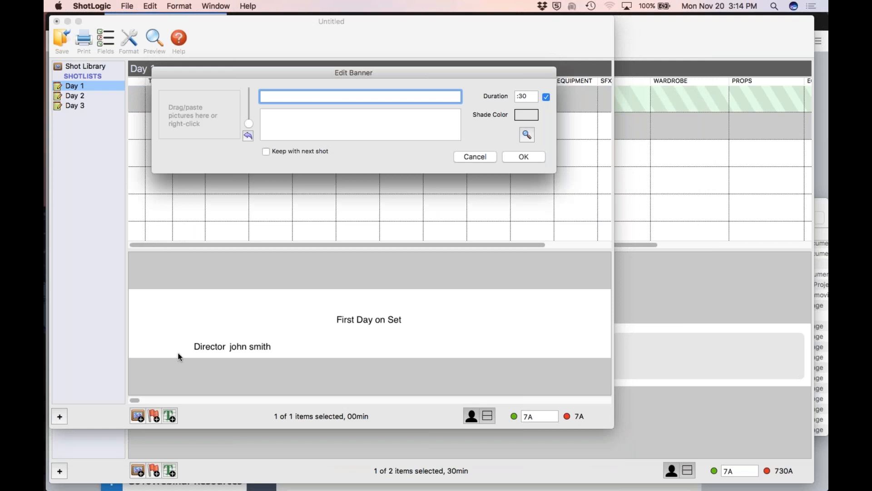
pyautogui.click(199, 115)
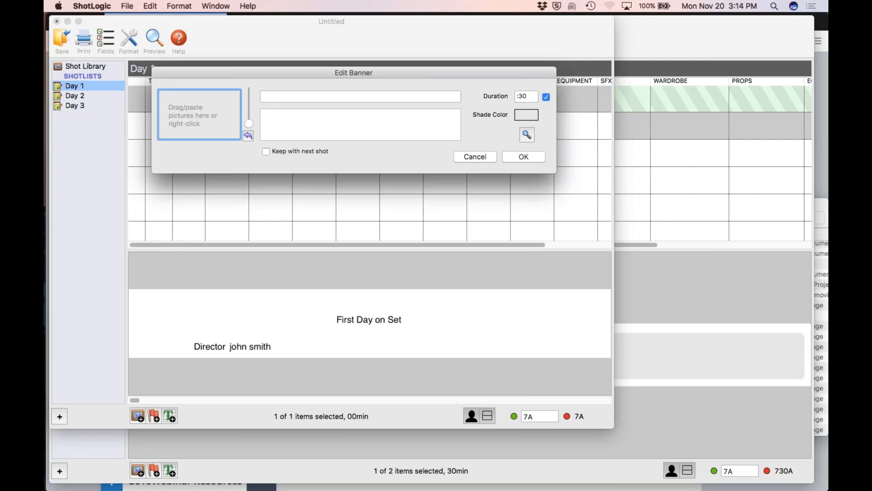
pyautogui.rightClick(204, 124)
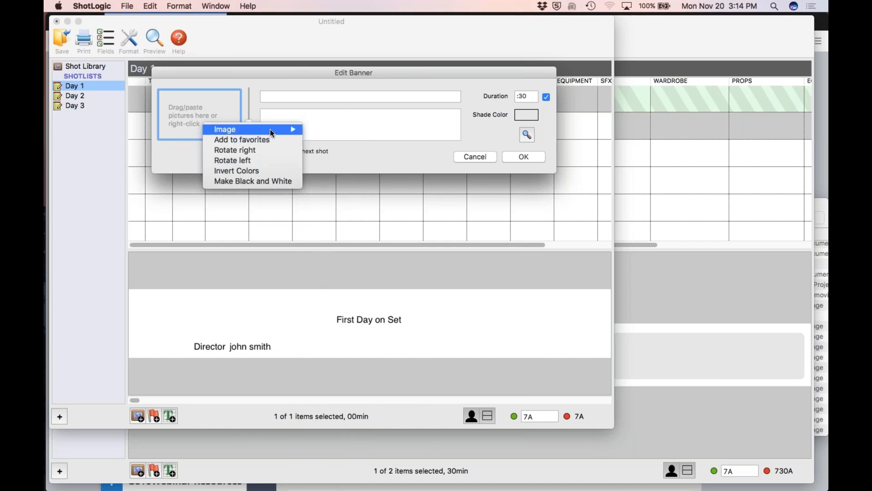
pyautogui.moveTo(271, 132)
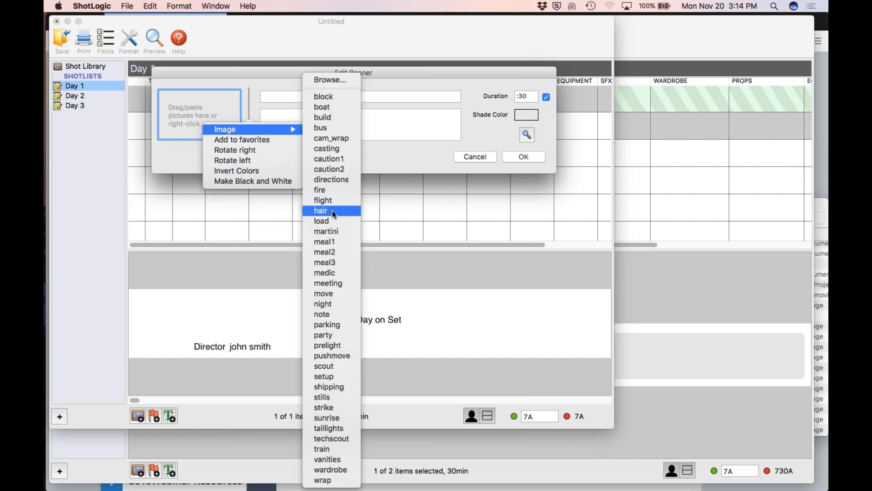
pyautogui.click(332, 244)
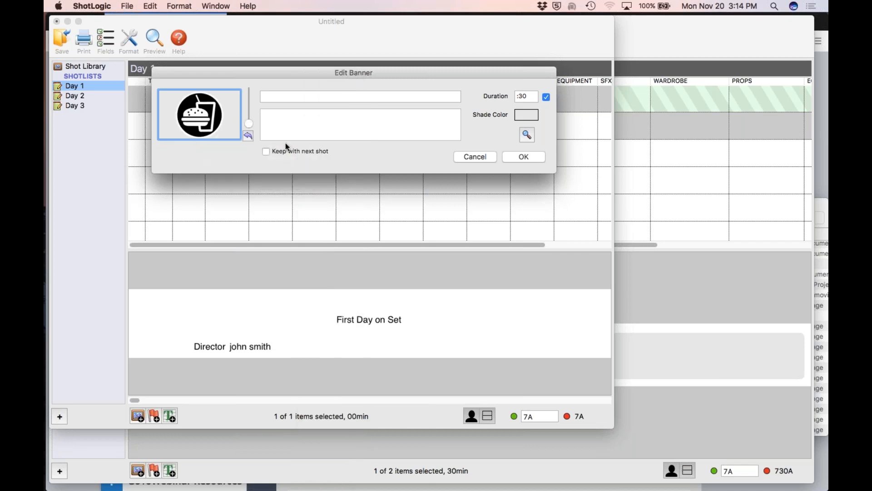
pyautogui.press('Tab')
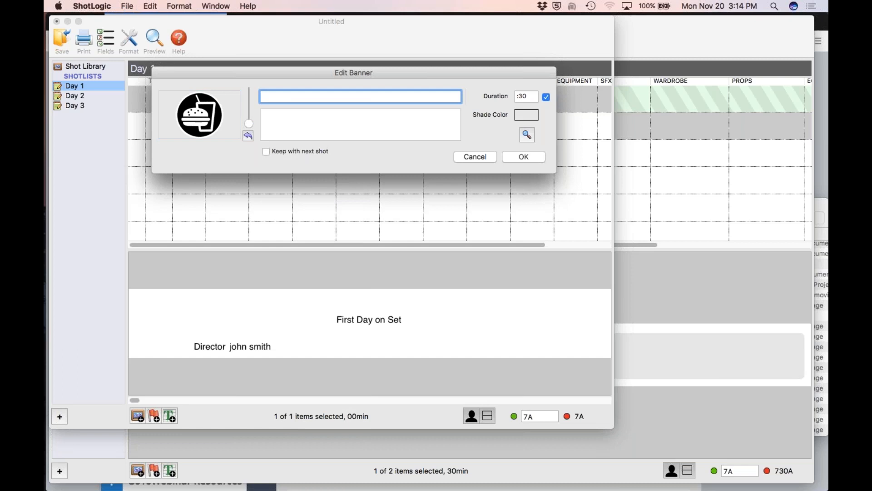
pyautogui.write('Breakfast')
# Set the Breakfast banner's shade color to red and its duration to 45 minutes, and save the banner
pyautogui.click(526, 115)
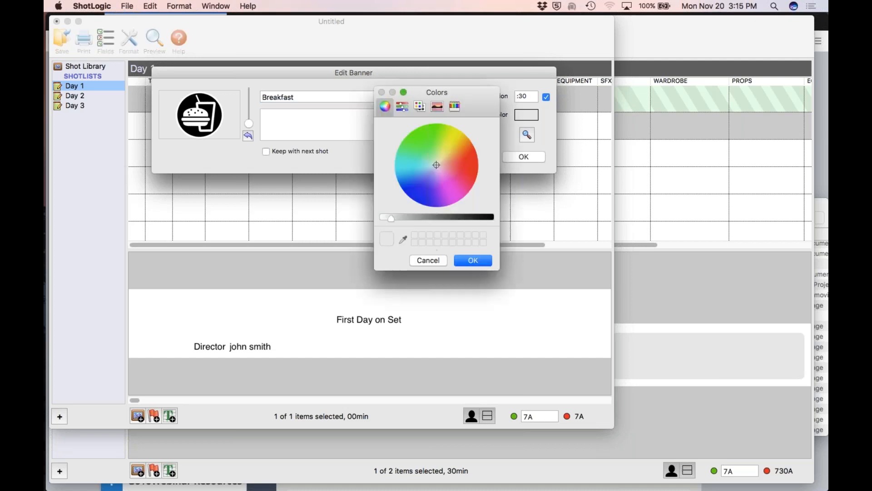
pyautogui.click(461, 167)
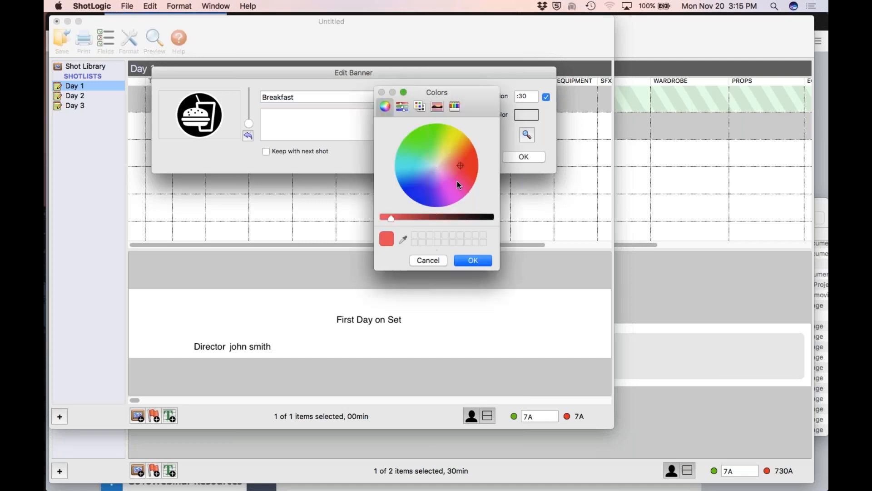
pyautogui.click(473, 258)
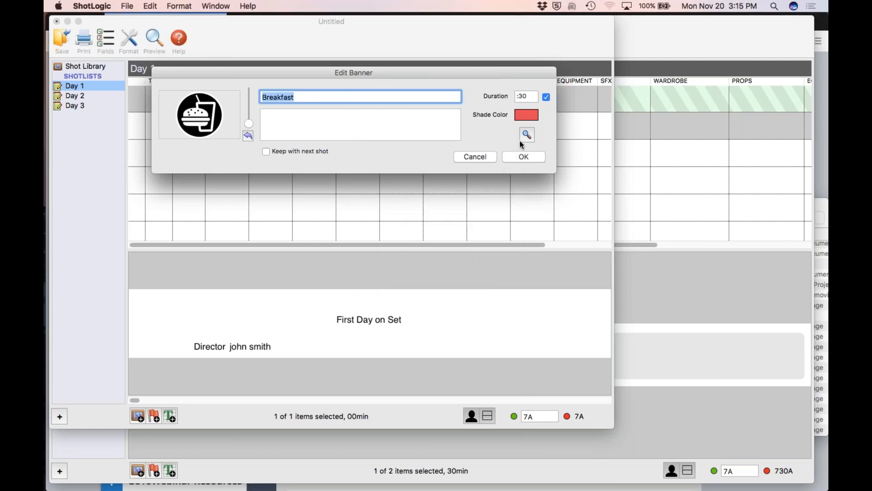
pyautogui.click(530, 97)
pyautogui.press('BackSpace')
pyautogui.press('BackSpace')
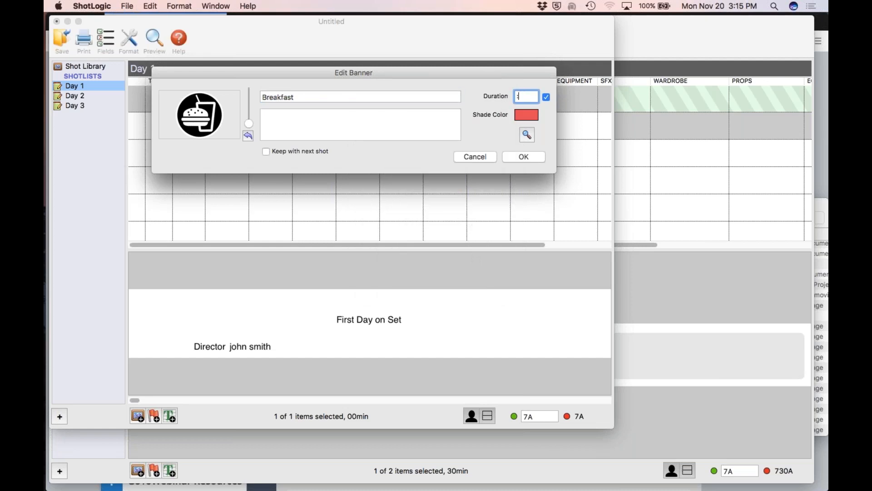
pyautogui.write('45')
pyautogui.click(517, 157)
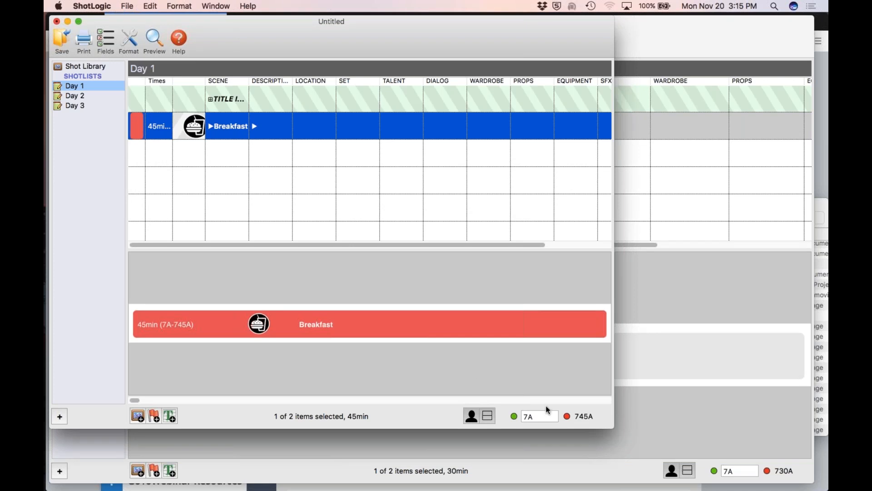
# Set the Day 1 shotlist's start time to 6A
pyautogui.click(536, 416)
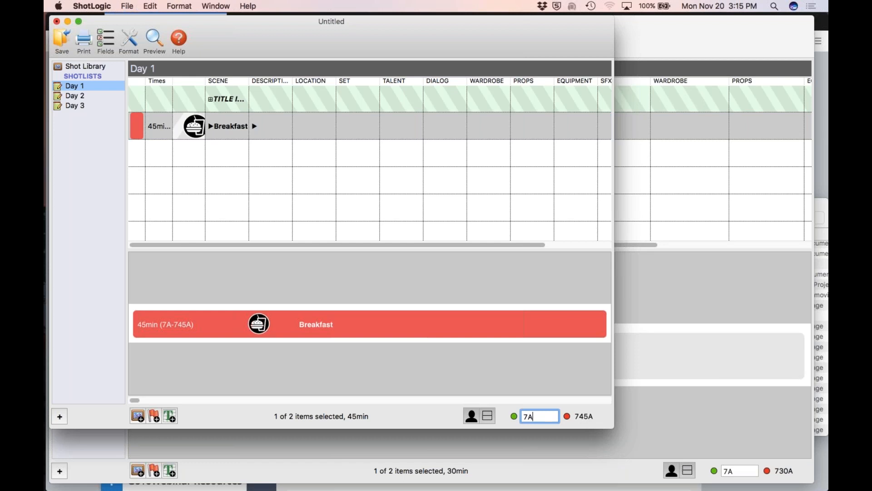
pyautogui.press('BackSpace')
pyautogui.press('BackSpace')
pyautogui.write('6A')
pyautogui.press('Return')
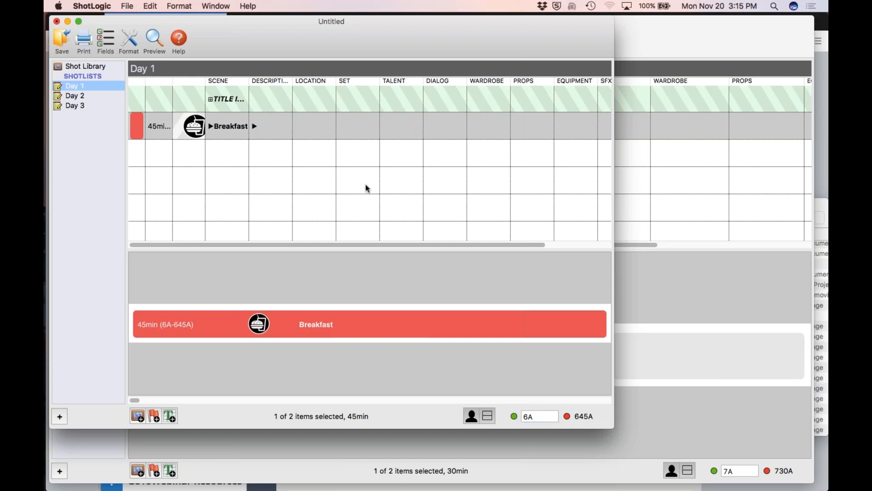
# Review the project's format settings for times, layout, pictures, fonts and printing, including the available start time formats
pyautogui.click(129, 40)
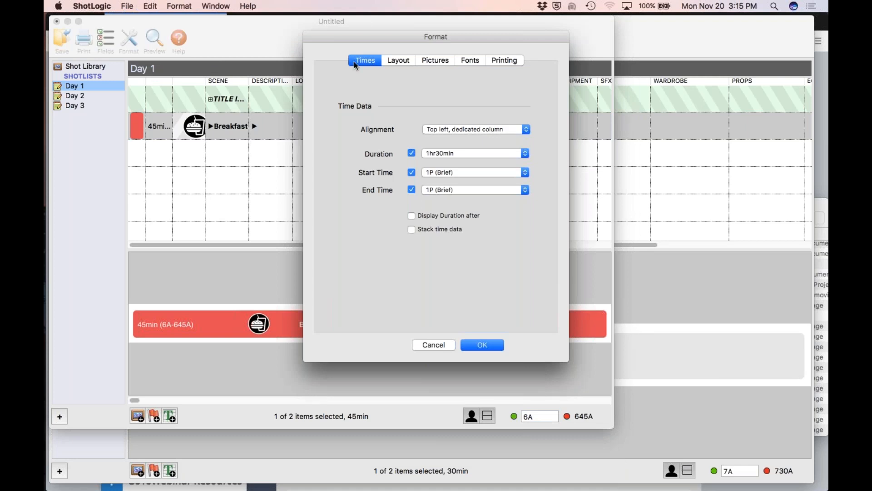
pyautogui.click(509, 173)
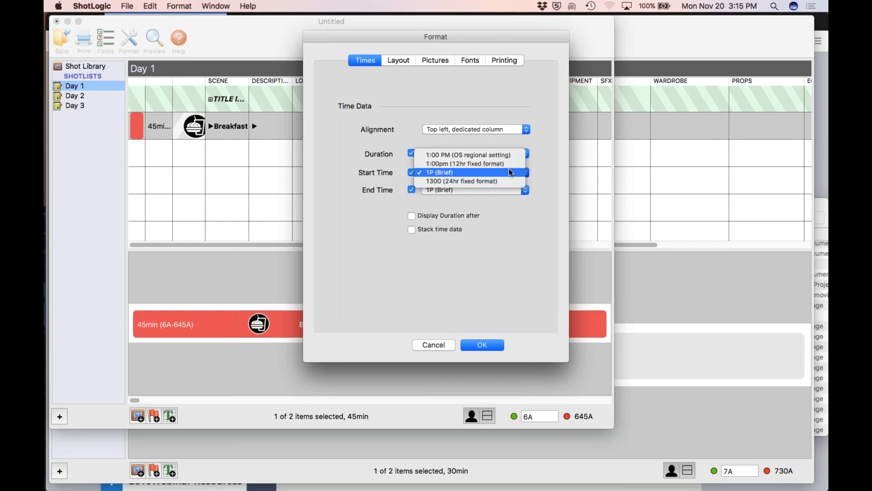
pyautogui.click(510, 172)
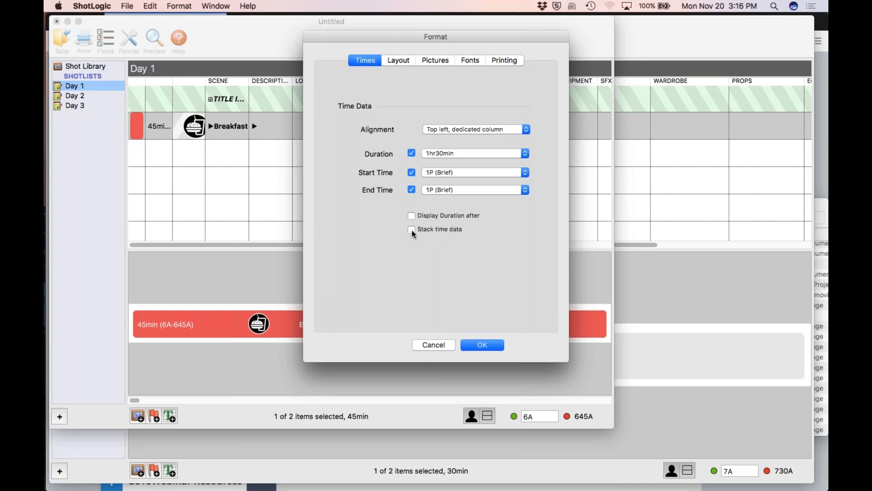
pyautogui.click(399, 62)
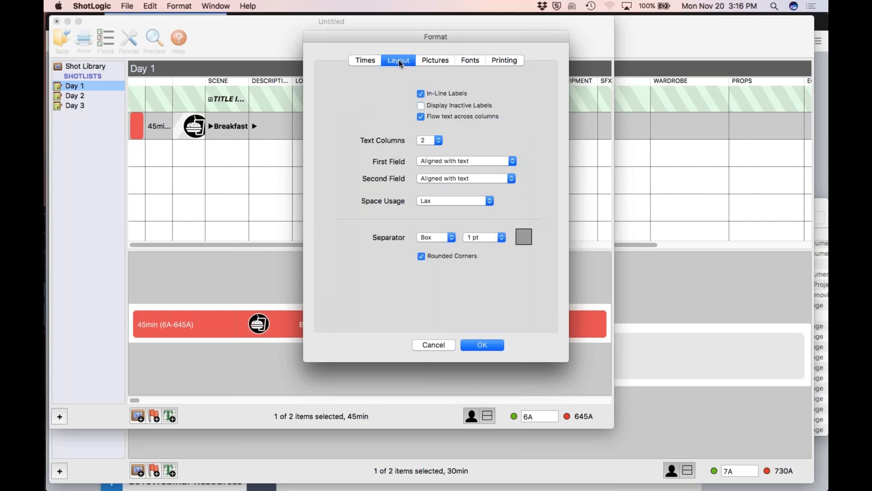
pyautogui.click(432, 61)
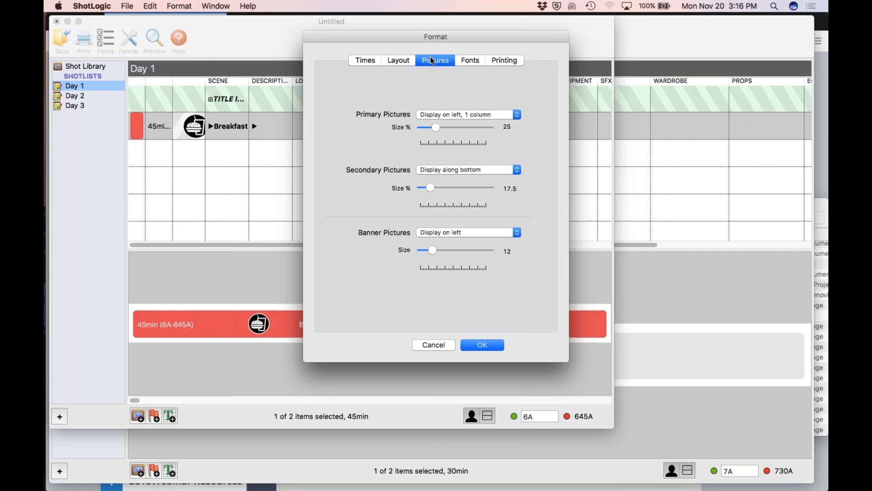
pyautogui.click(473, 61)
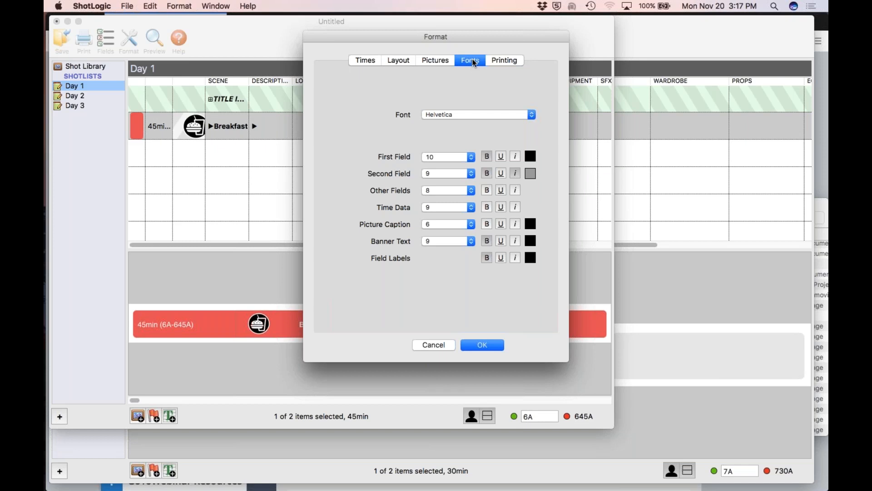
pyautogui.click(504, 61)
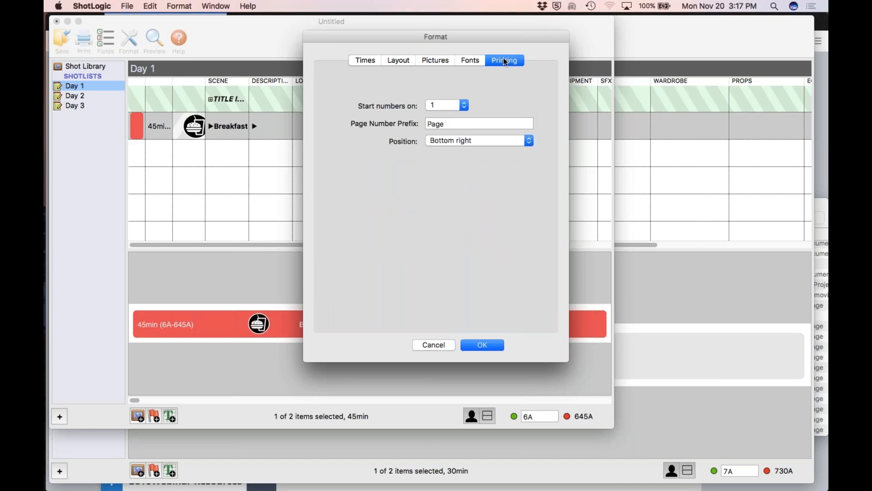
pyautogui.click(484, 345)
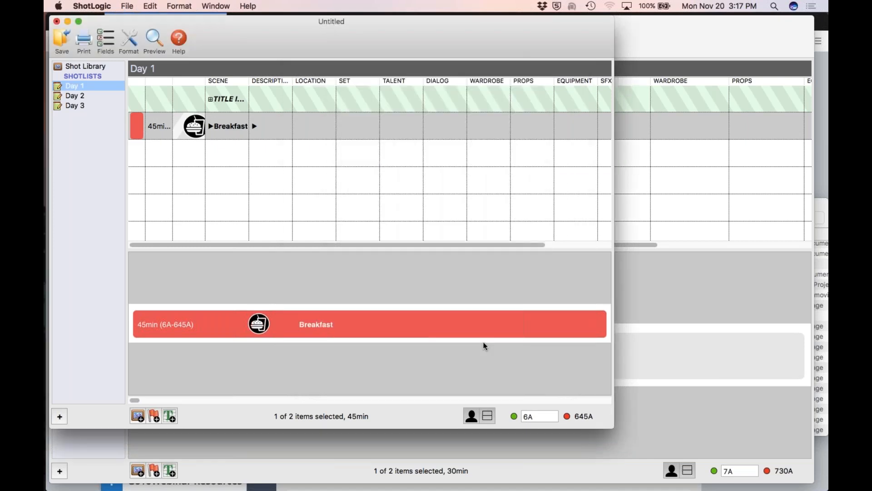
# Create a new shot in Day 1 and add the Aspens (landscape) and Auto Industry pictures from the grapics folder
pyautogui.click(137, 416)
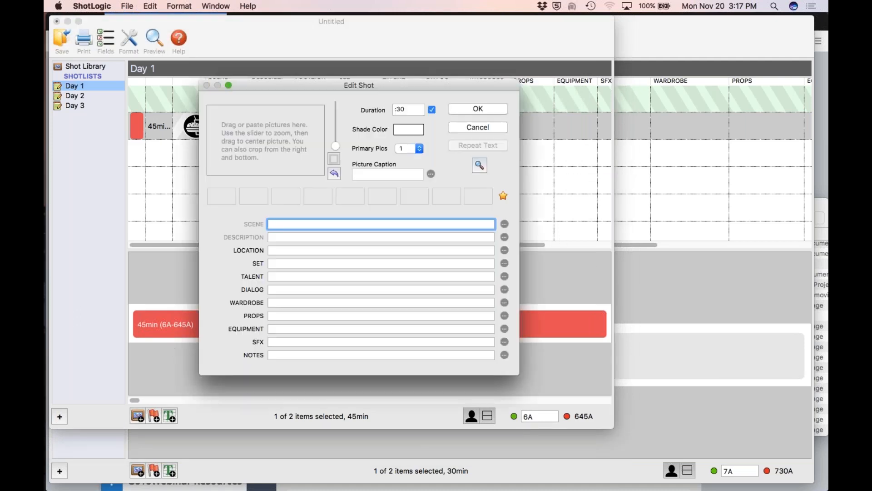
pyautogui.click(502, 195)
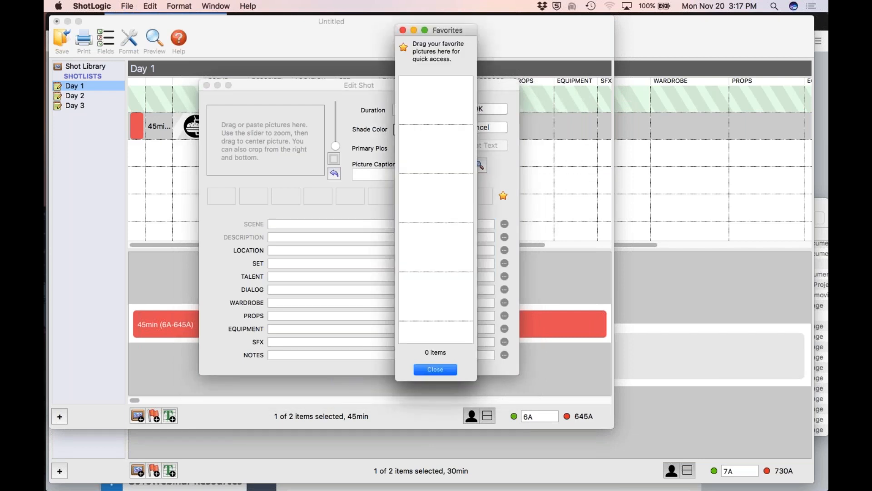
pyautogui.click(427, 369)
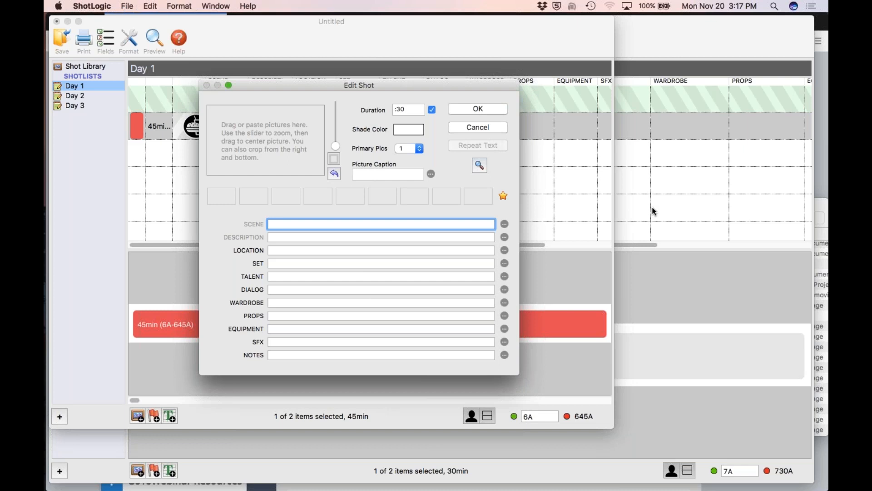
pyautogui.moveTo(46, 220)
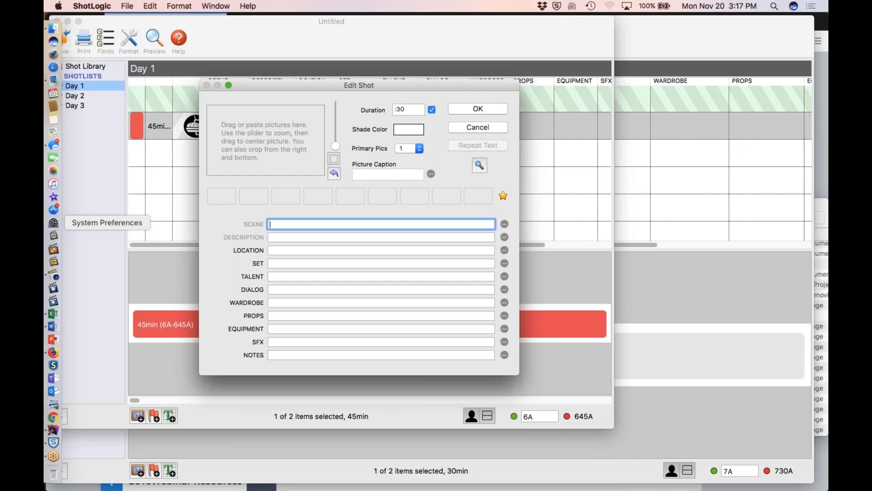
pyautogui.click(53, 28)
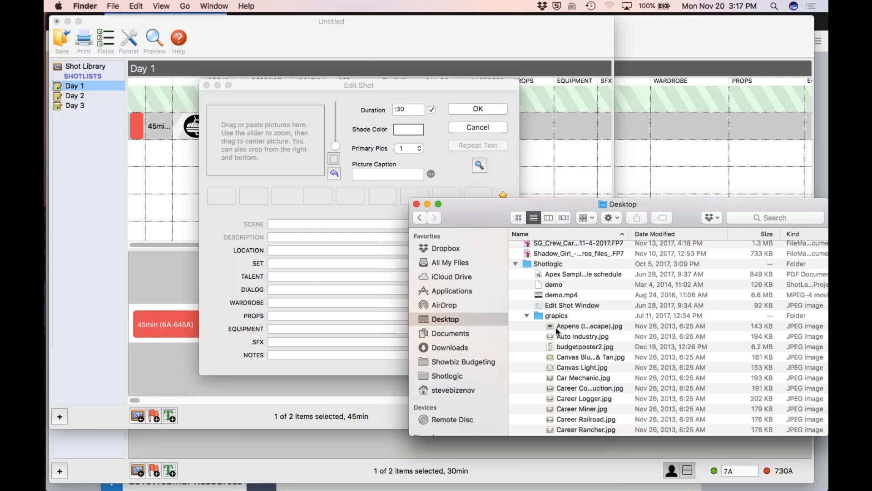
pyautogui.moveTo(550, 323); pyautogui.dragTo(227, 195)
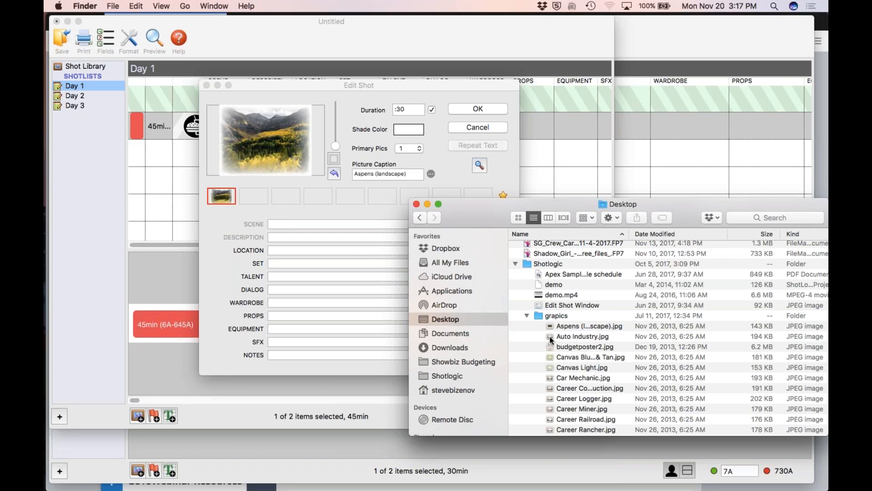
pyautogui.moveTo(551, 340); pyautogui.dragTo(256, 198)
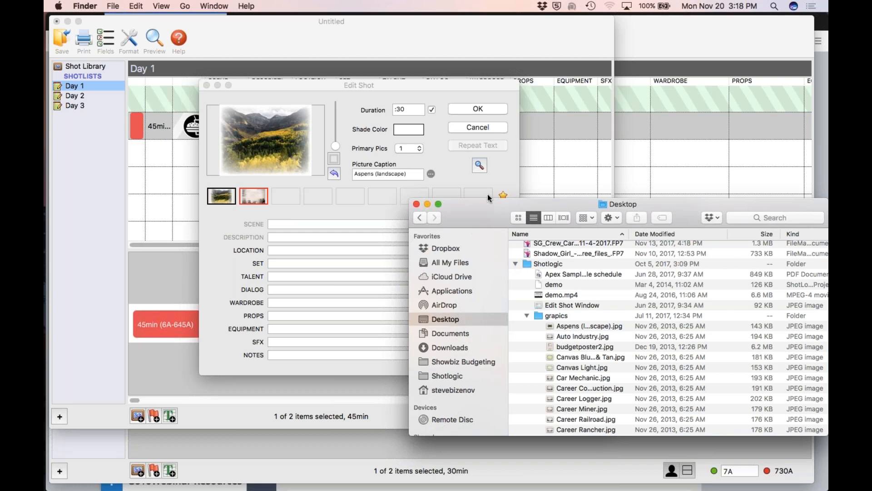
pyautogui.moveTo(484, 210); pyautogui.dragTo(484, 265)
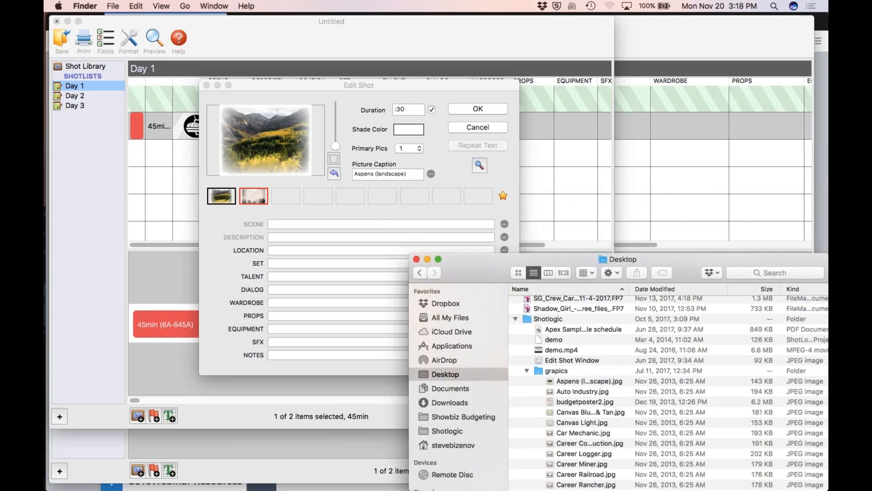
# Enter "location in field" as the shot's scene, "out shoot" as its description, and the park's name as its location
pyautogui.click(298, 226)
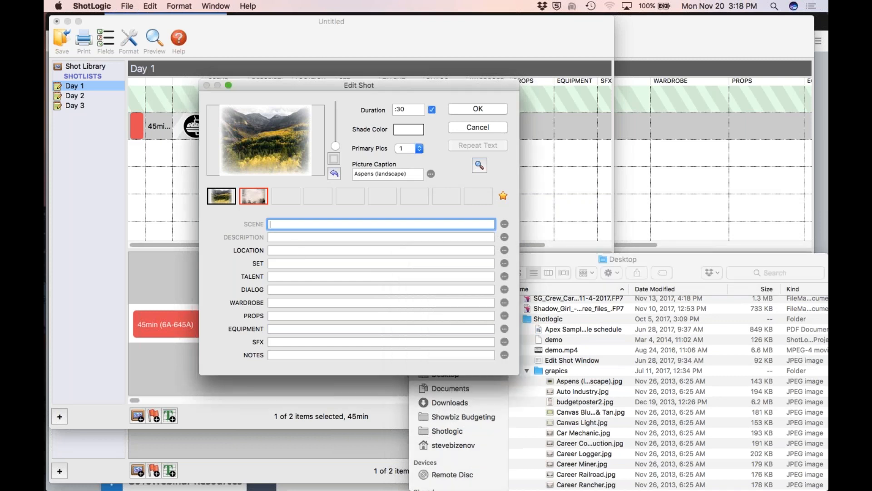
pyautogui.write('location in field')
pyautogui.press('Tab')
pyautogui.write('out shoo')
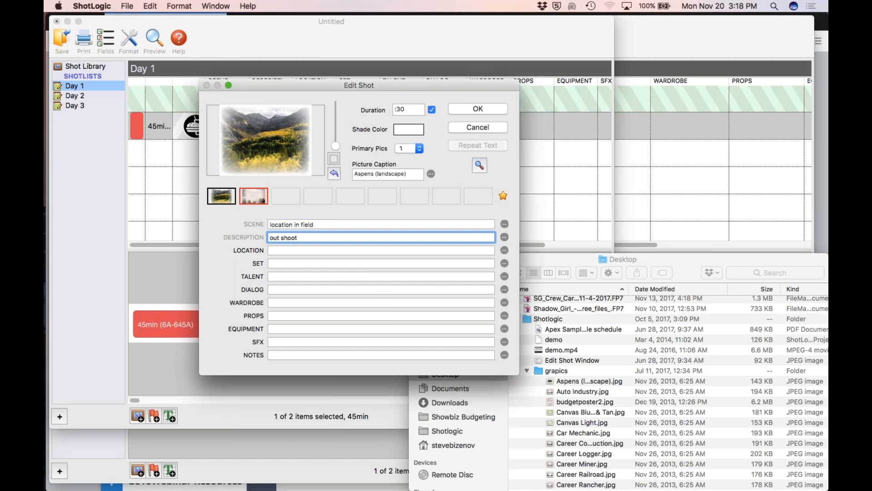
pyautogui.press('Tab')
pyautogui.write('jo')
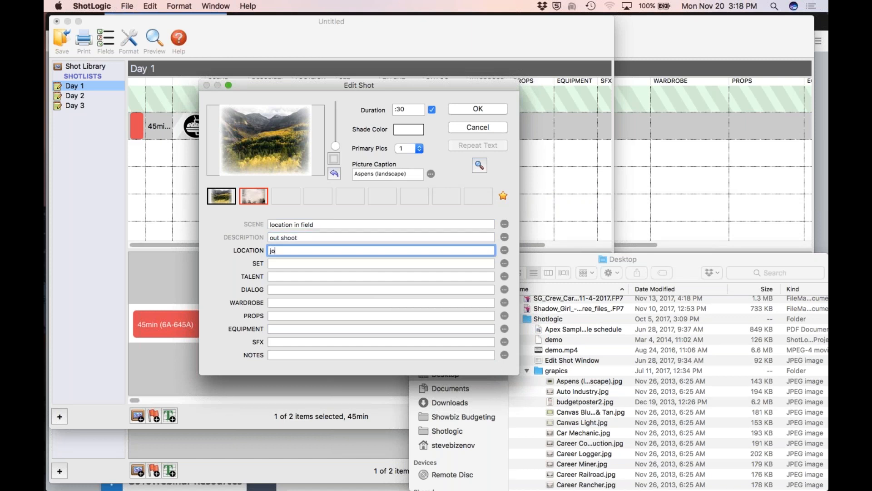
pyautogui.write('hn smith park')
# View the shot's location text in its expanded text editor and accept it as entered
pyautogui.click(504, 249)
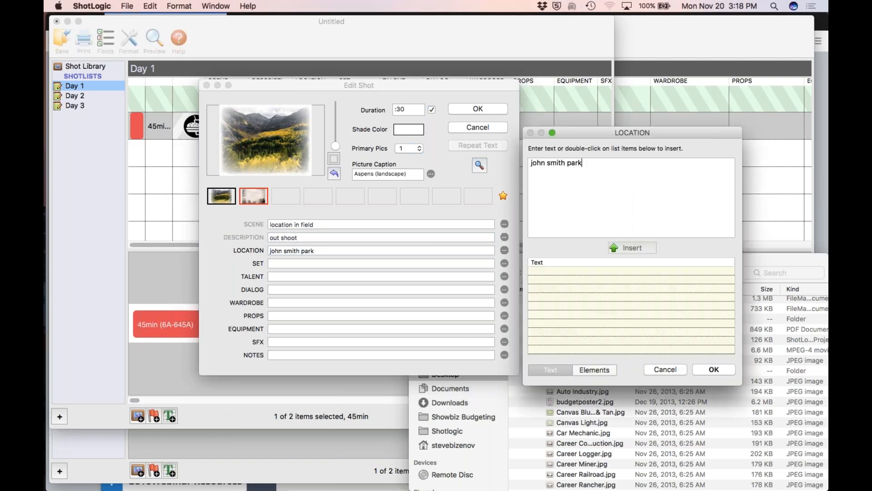
pyautogui.moveTo(568, 135); pyautogui.dragTo(455, 110)
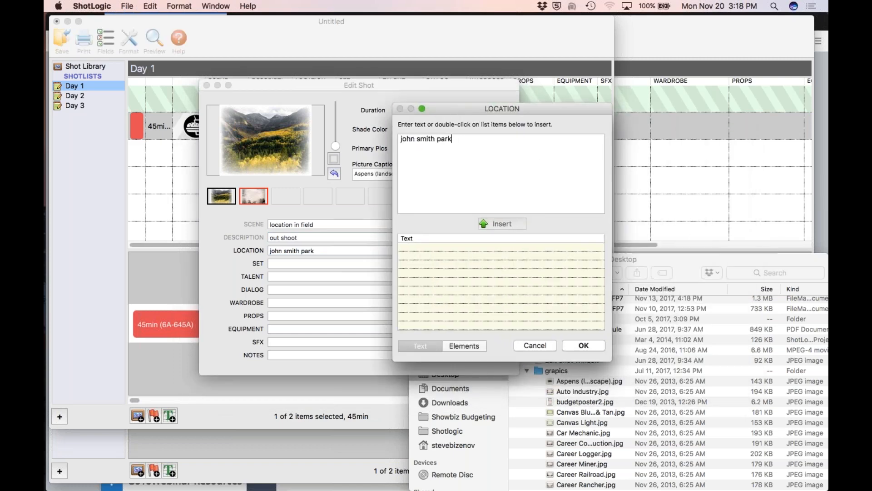
pyautogui.click(583, 346)
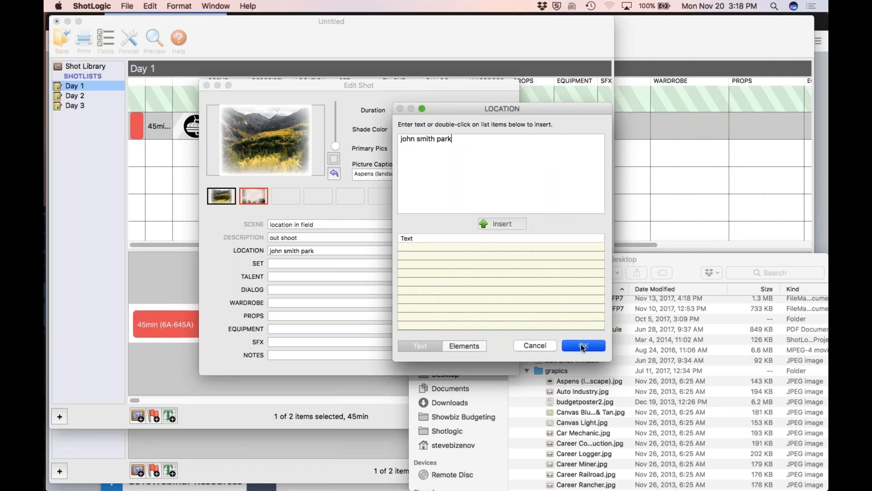
pyautogui.click(724, 324)
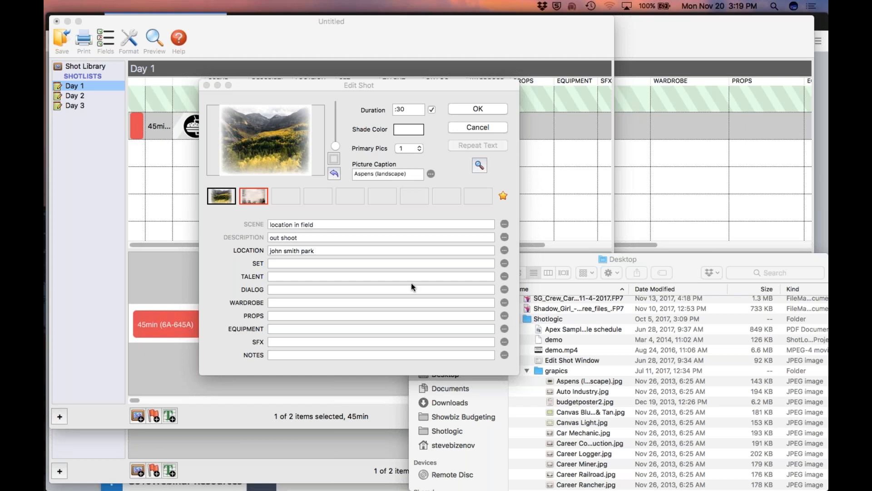
# Enter "jacket" as the shot's wardrobe and save the shot
pyautogui.click(290, 264)
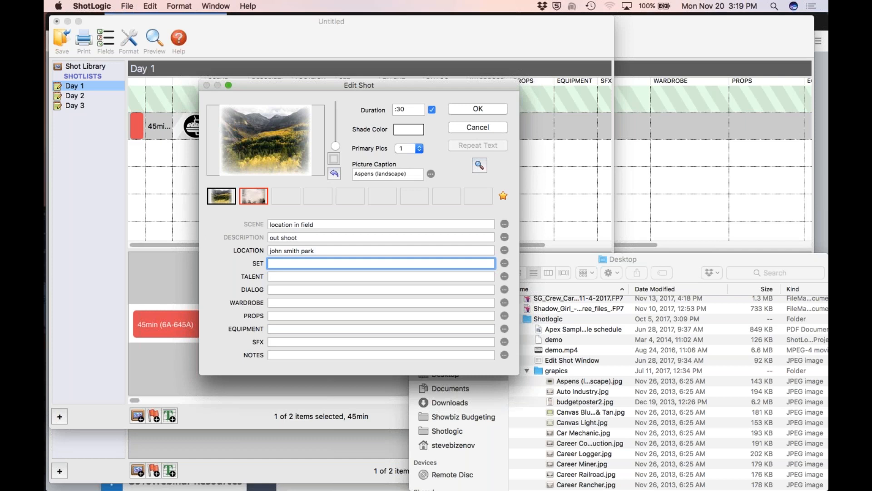
pyautogui.click(304, 303)
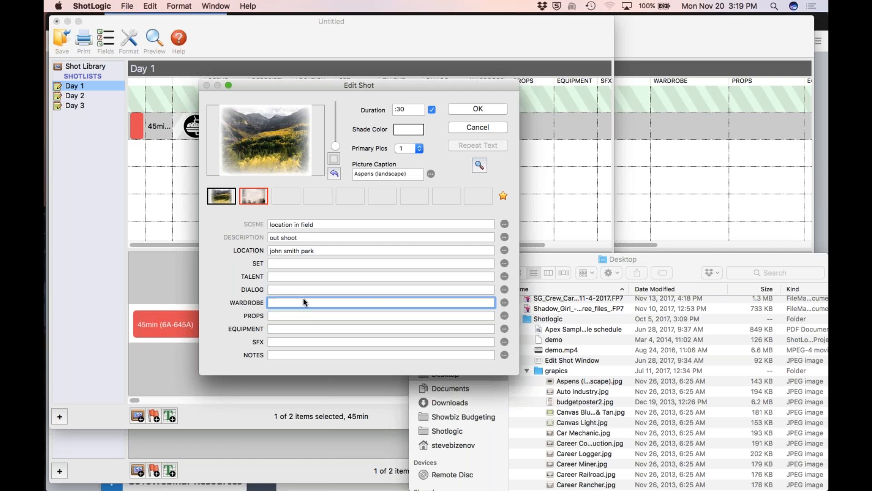
pyautogui.write('jacket')
pyautogui.press('Tab')
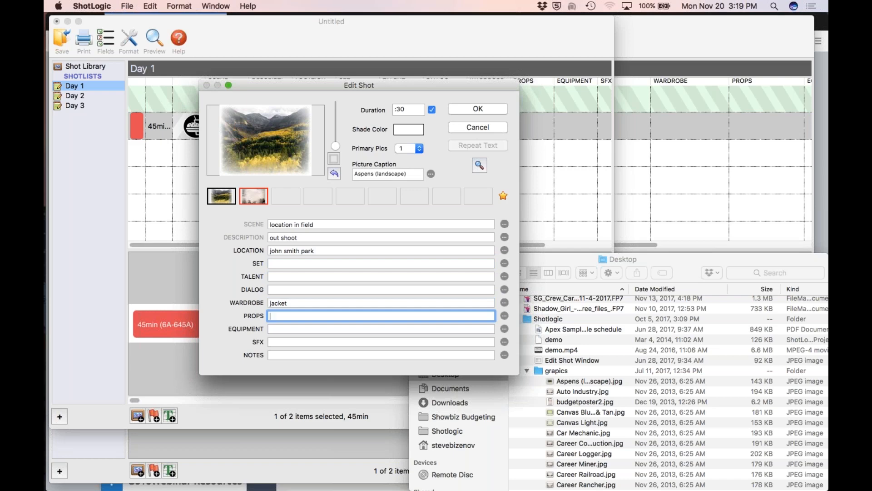
pyautogui.click(465, 106)
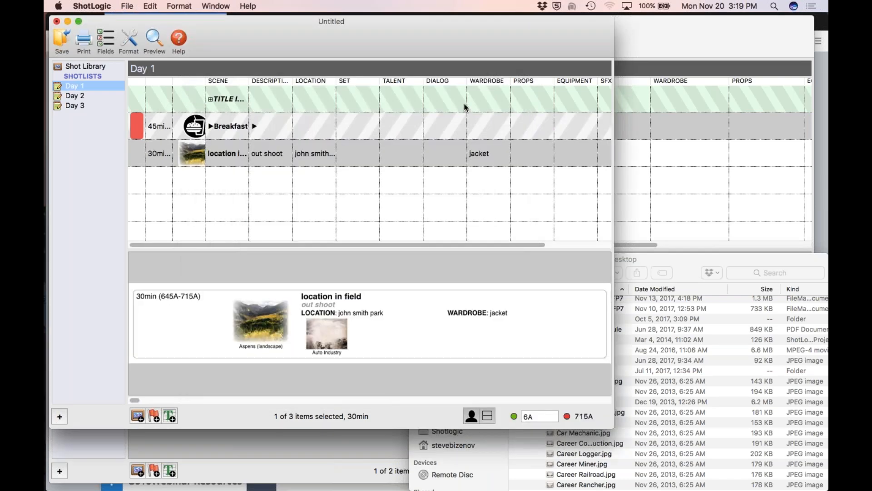
# Review the project's field list, and move the Breakfast banner below the "location in field" shot in Day 1
pyautogui.click(113, 45)
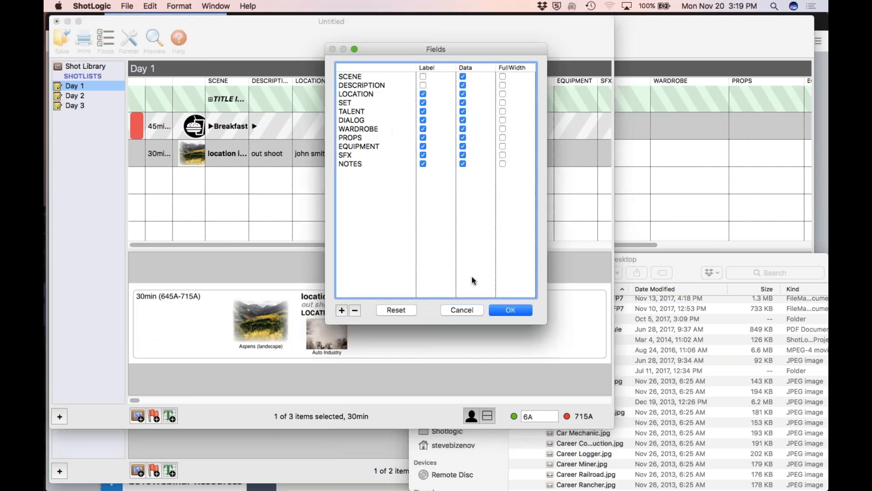
pyautogui.click(507, 311)
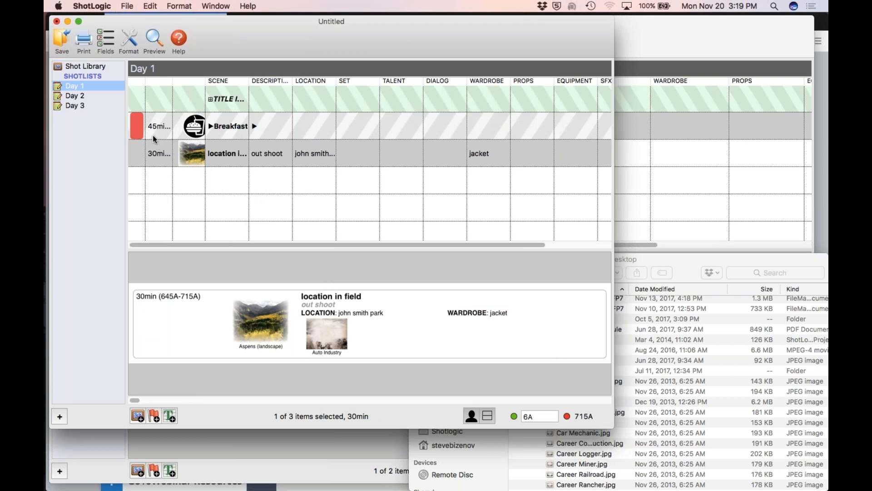
pyautogui.moveTo(168, 133); pyautogui.dragTo(166, 173)
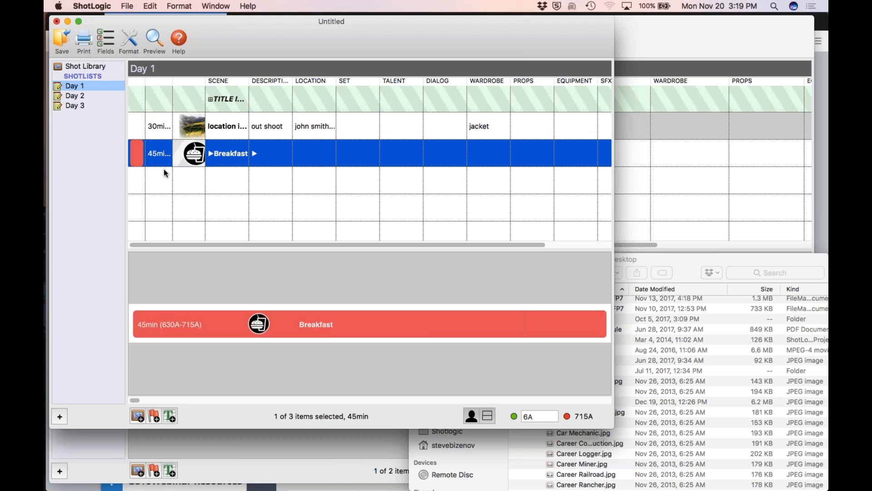
# Delete the title info item from the Day 2 shotlist
pyautogui.click(77, 97)
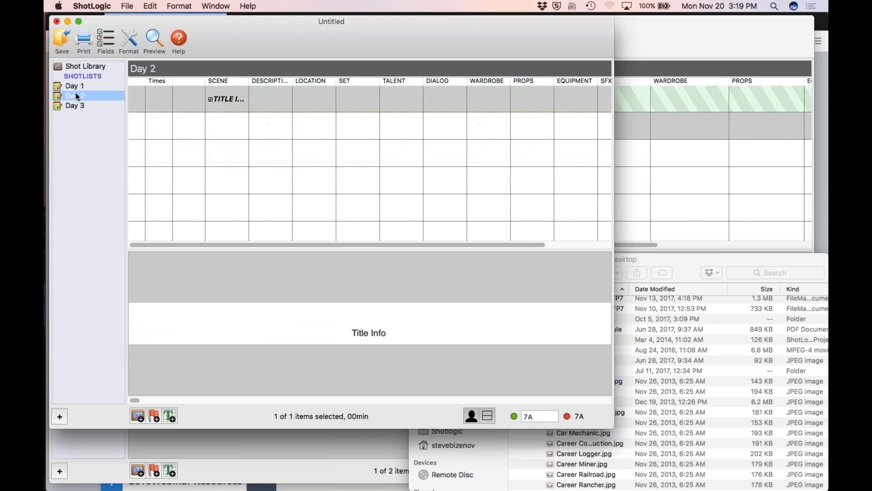
pyautogui.click(253, 98)
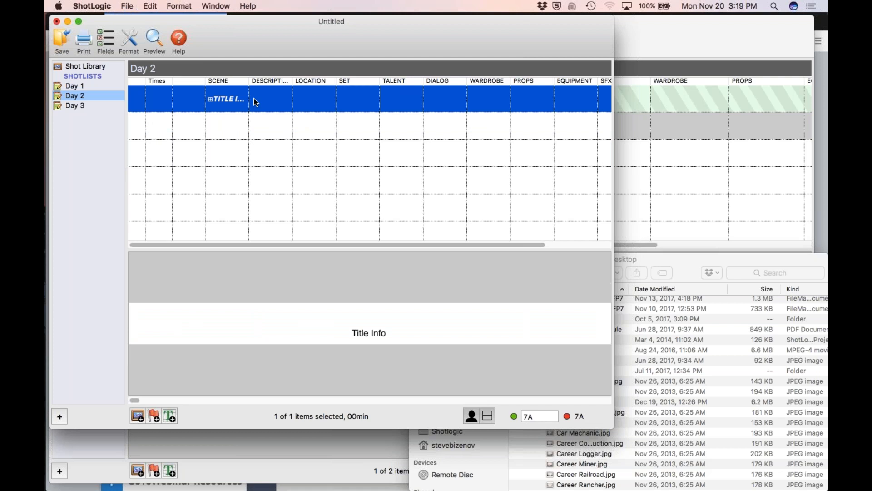
pyautogui.press('Delete')
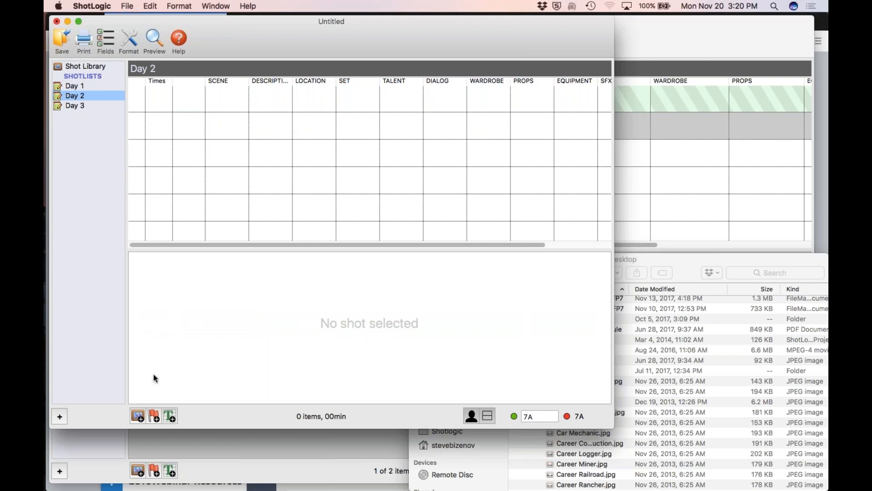
# Add a banner to the Day 2 shotlist titled "flight" with the flight image and the description "goto location"
pyautogui.click(155, 417)
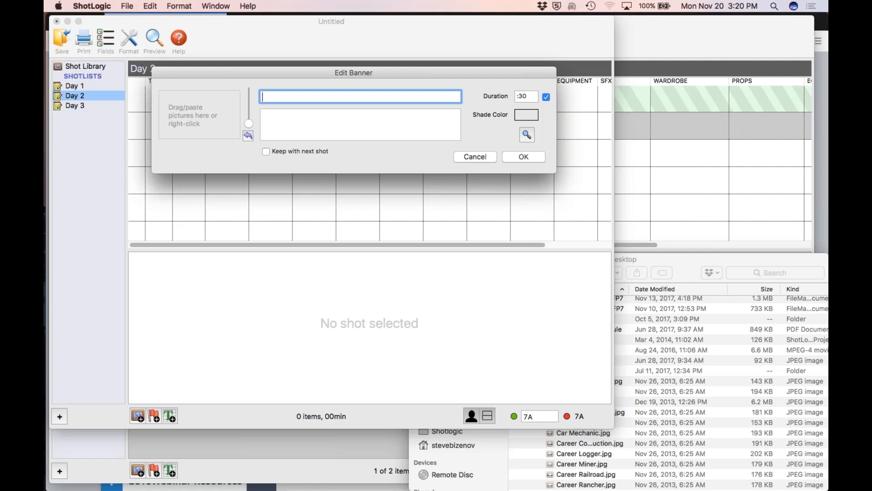
pyautogui.write('flight')
pyautogui.rightClick(175, 133)
pyautogui.moveTo(197, 141)
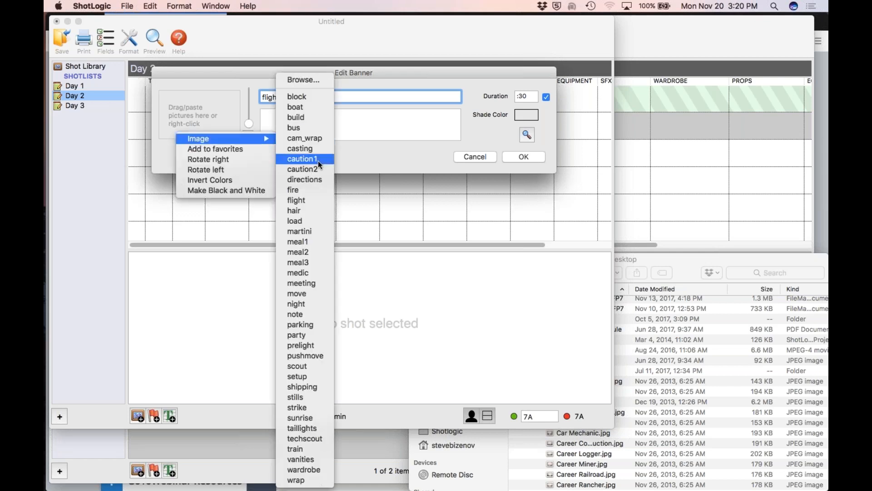
pyautogui.click(299, 201)
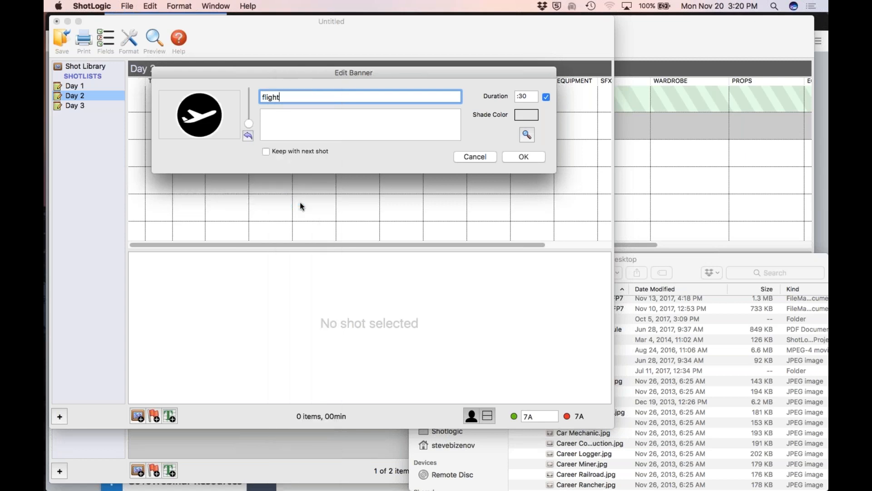
pyautogui.click(264, 114)
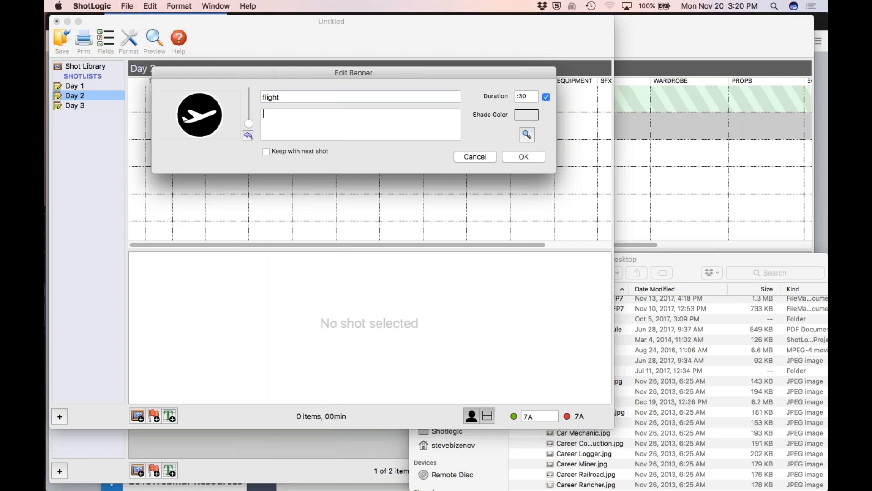
pyautogui.write('goto location')
# Set the flight banner's duration to 2:00 and its shade color to light blue, and save the banner
pyautogui.moveTo(530, 97); pyautogui.dragTo(505, 92)
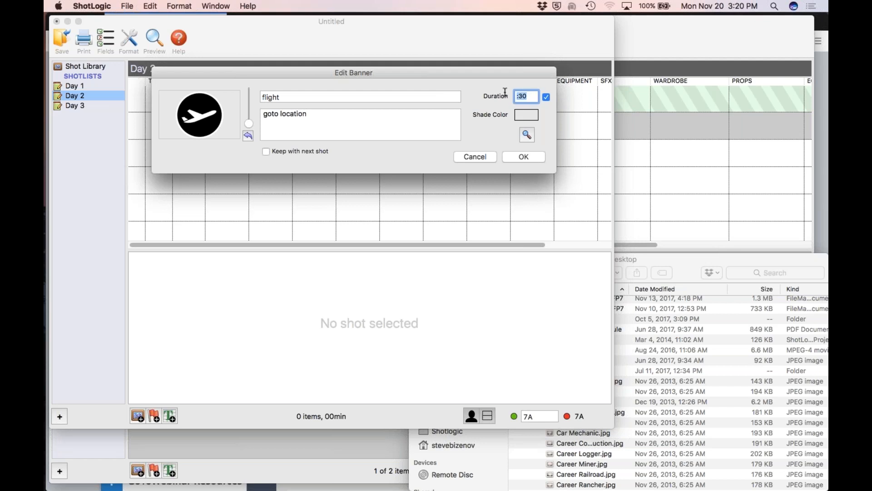
pyautogui.write('2')
pyautogui.press('Tab')
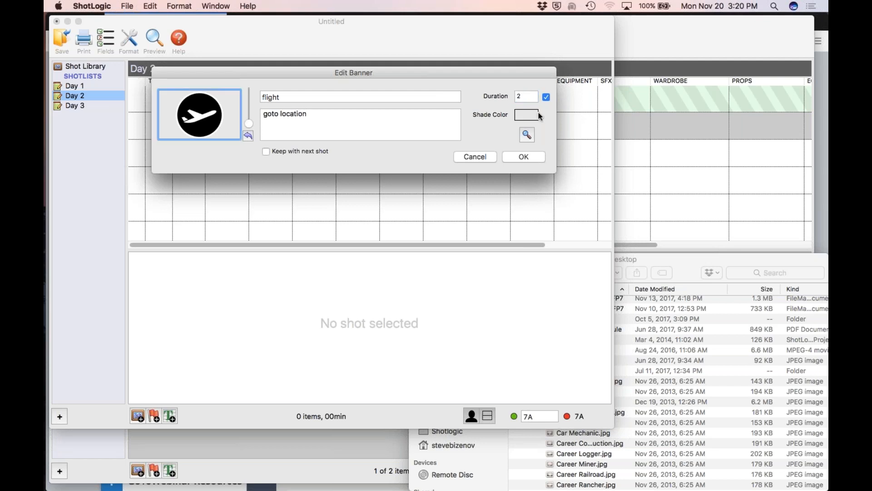
pyautogui.click(525, 98)
pyautogui.write(':00')
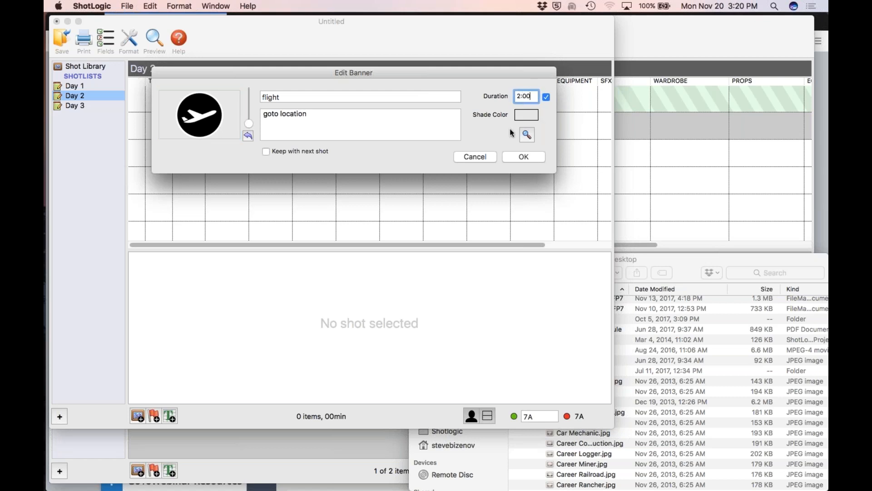
pyautogui.click(526, 114)
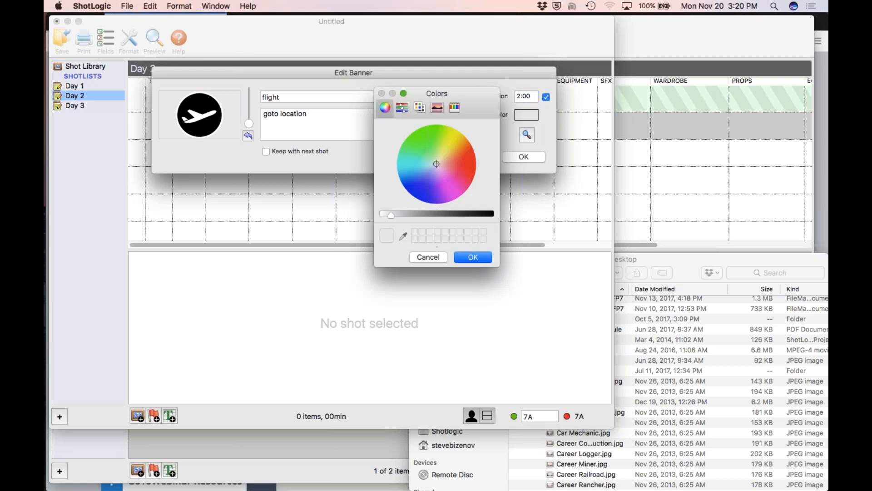
pyautogui.click(411, 170)
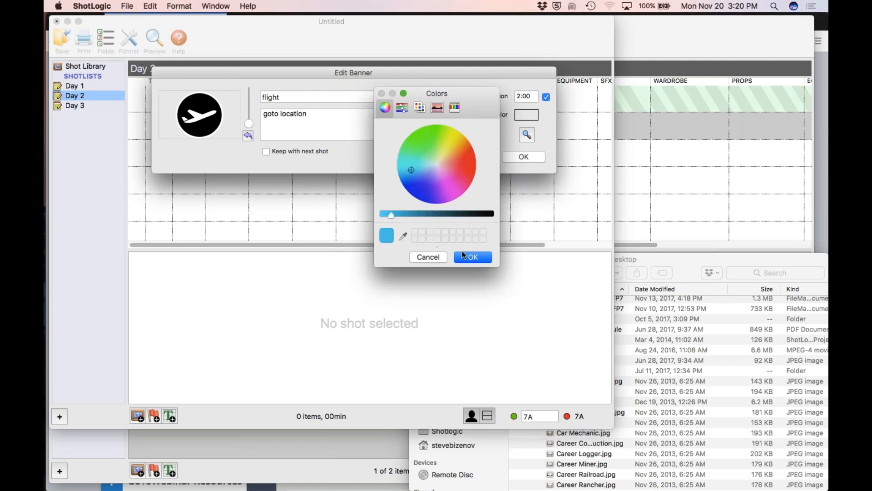
pyautogui.click(465, 256)
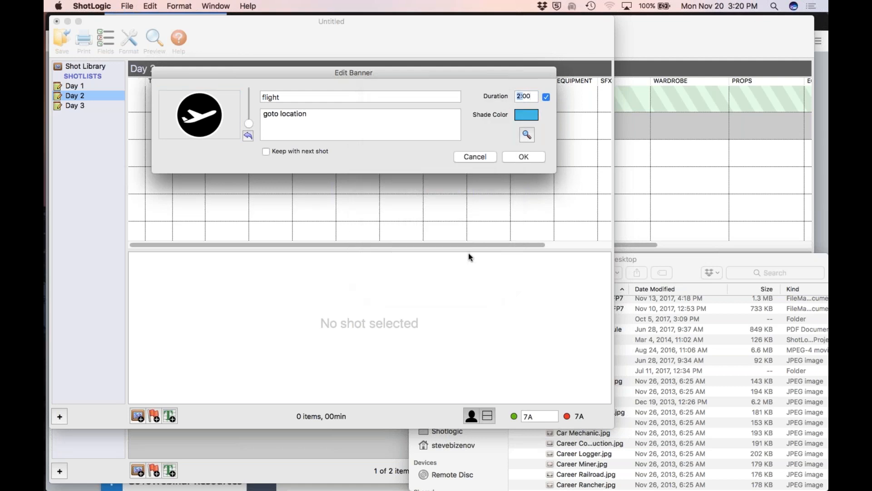
pyautogui.click(521, 159)
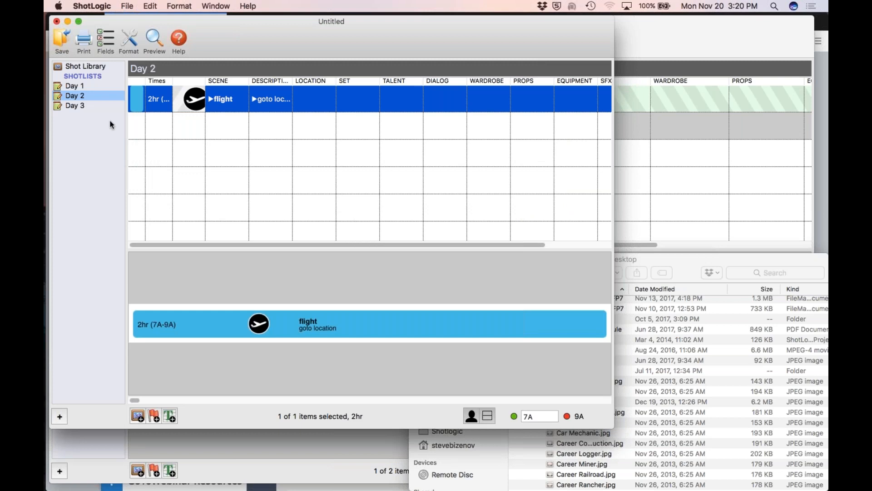
# Delete the title info item from the Day 3 shotlist
pyautogui.click(76, 107)
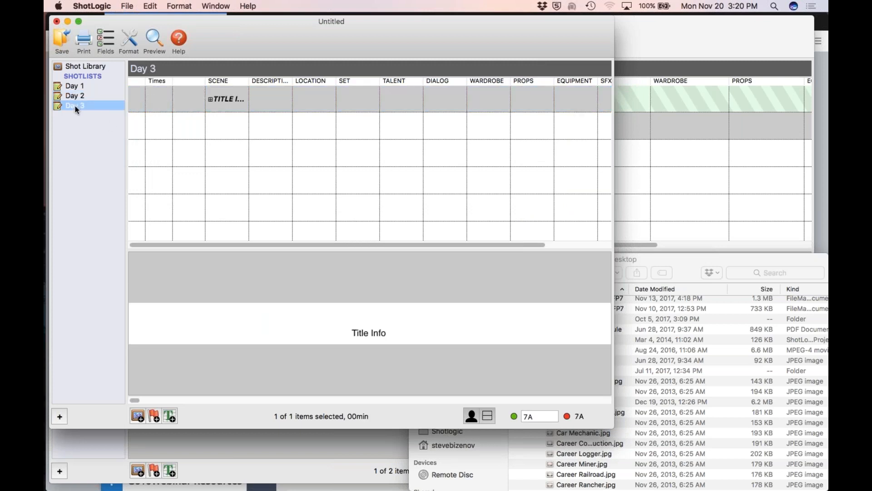
pyautogui.click(247, 105)
pyautogui.press('Delete')
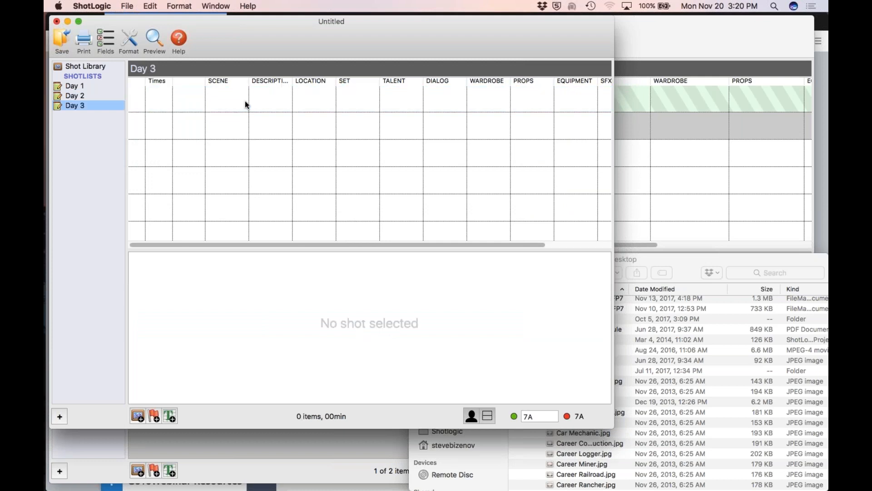
# Add a banner to Day 3 with the hair image and the title "make up"
pyautogui.click(154, 415)
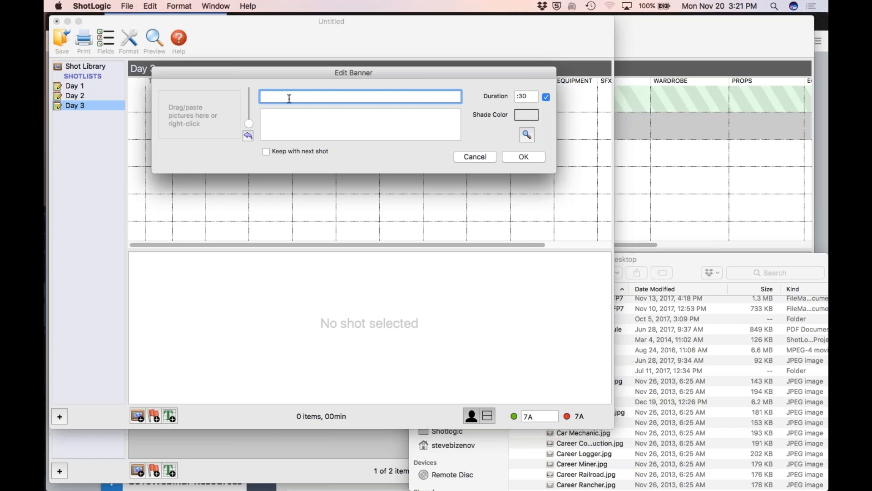
pyautogui.rightClick(192, 111)
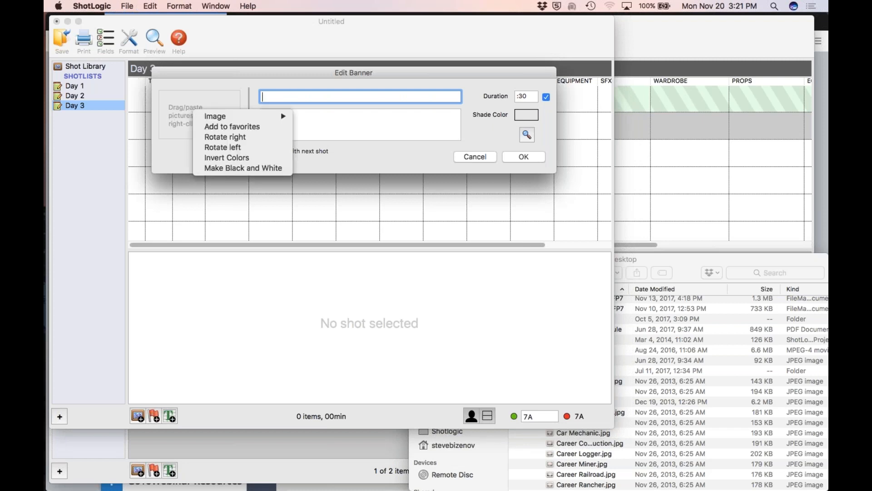
pyautogui.moveTo(223, 117)
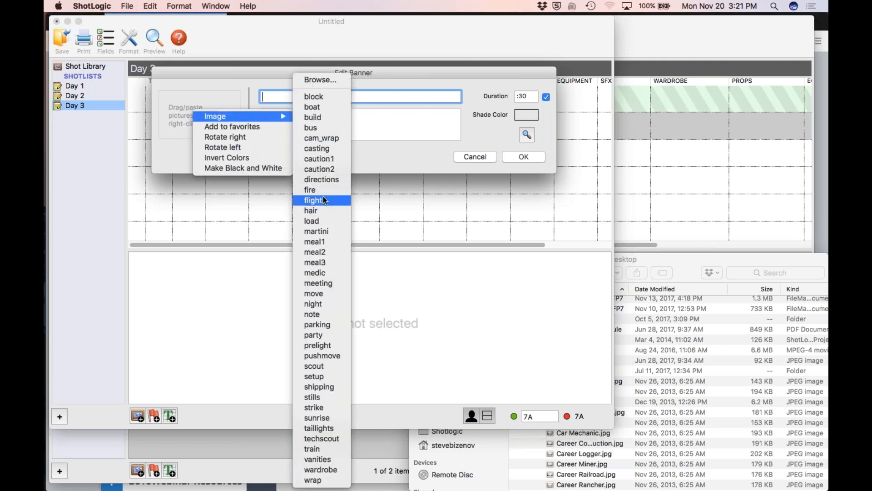
pyautogui.click(321, 211)
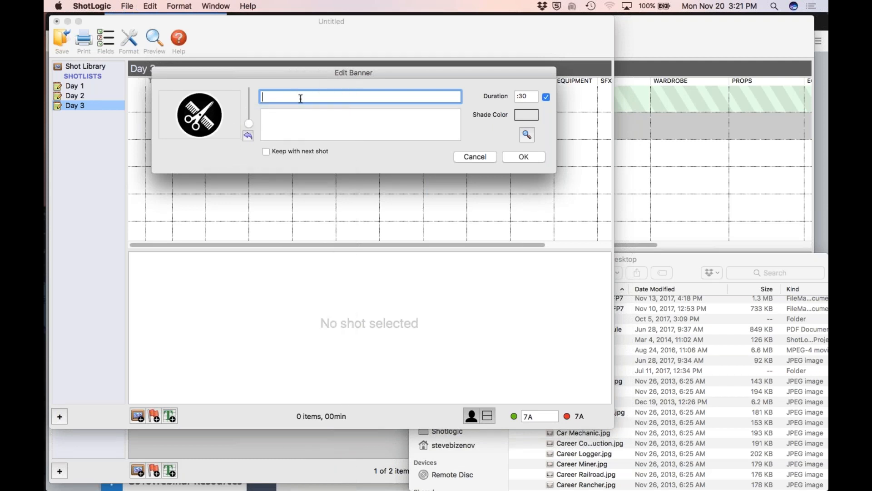
pyautogui.write('make up')
pyautogui.click(514, 157)
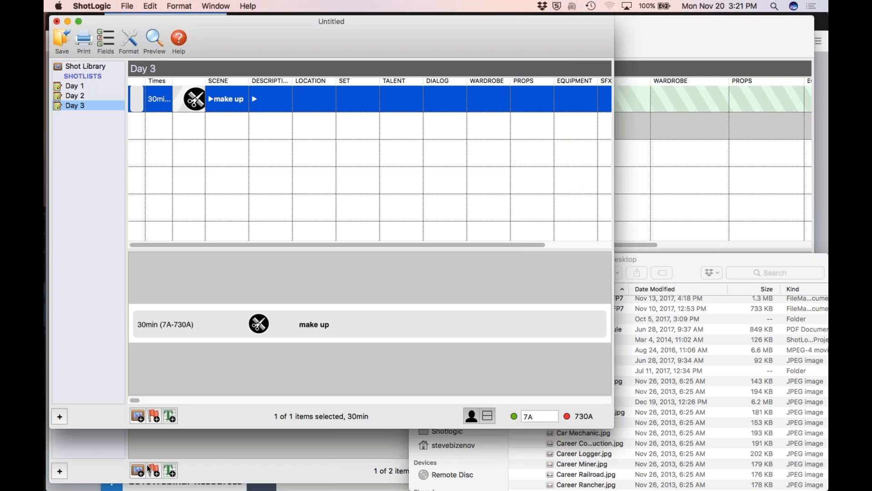
# Start a new shot in Day 3 and view the favorite pictures window, closing it without adding anything
pyautogui.click(138, 416)
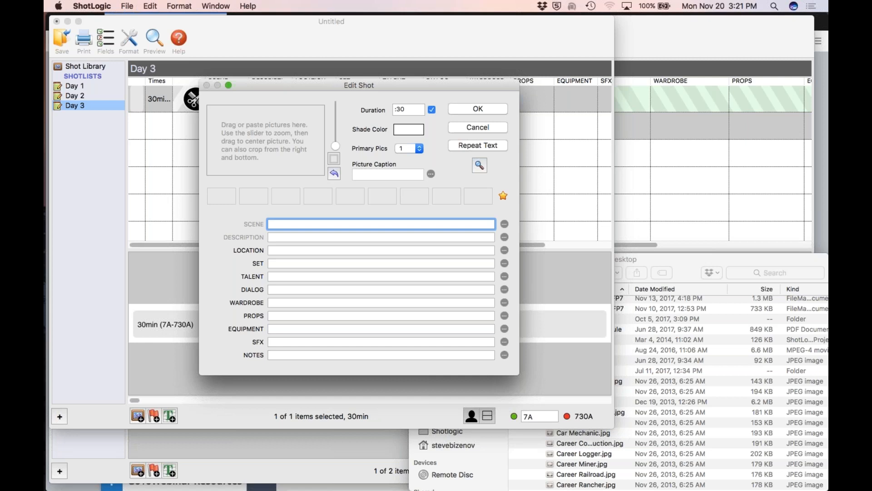
pyautogui.click(503, 195)
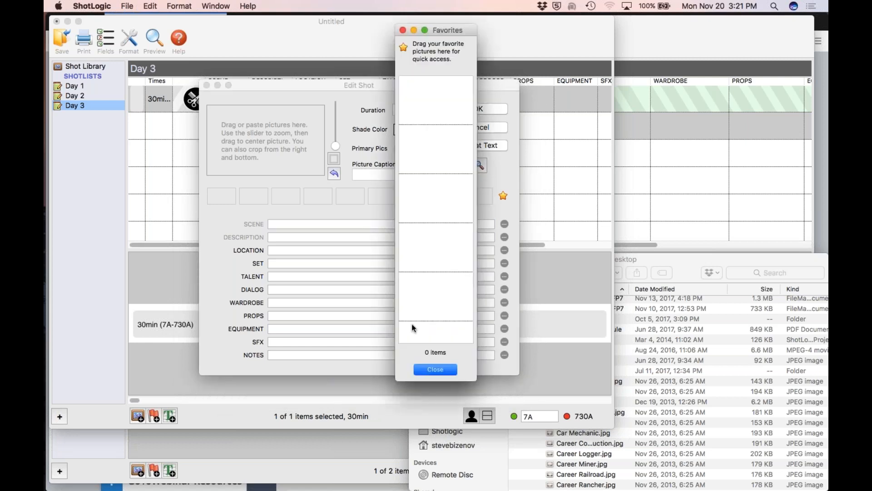
pyautogui.click(436, 367)
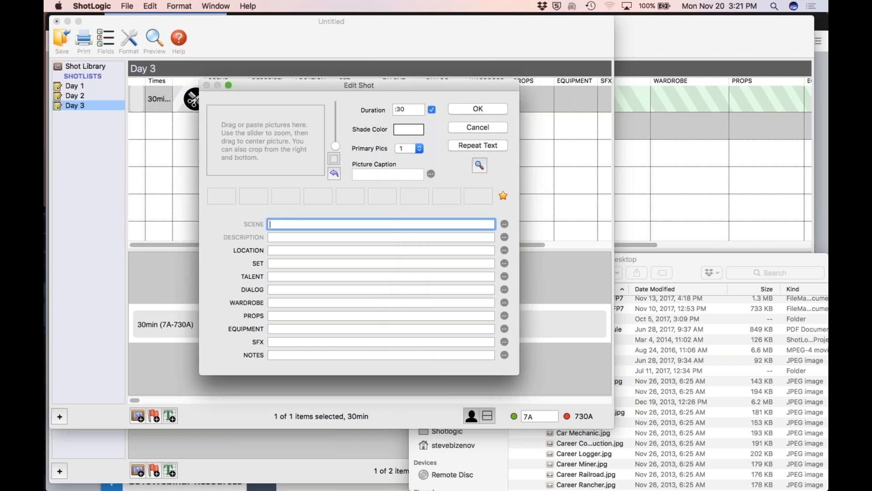
# Add Career Logger.jpg from the desktop graphics folder as the new shot's picture and zoom in on the image
pyautogui.click(540, 453)
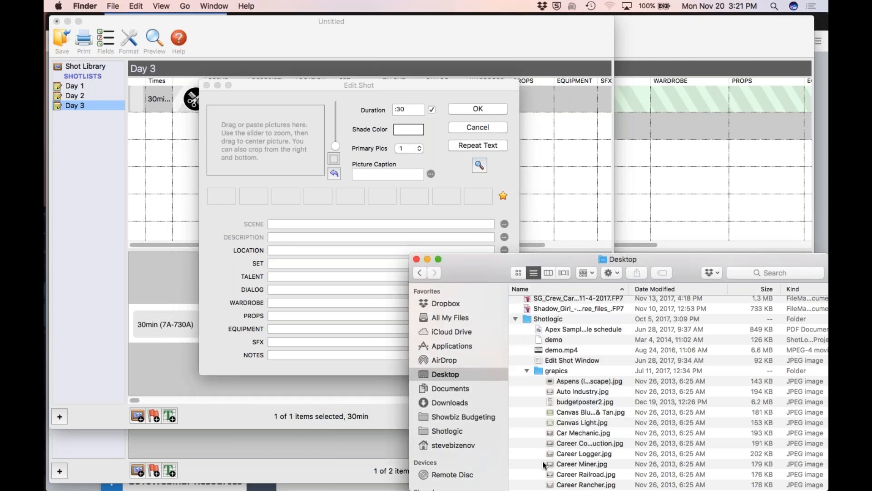
pyautogui.moveTo(551, 456); pyautogui.dragTo(266, 153)
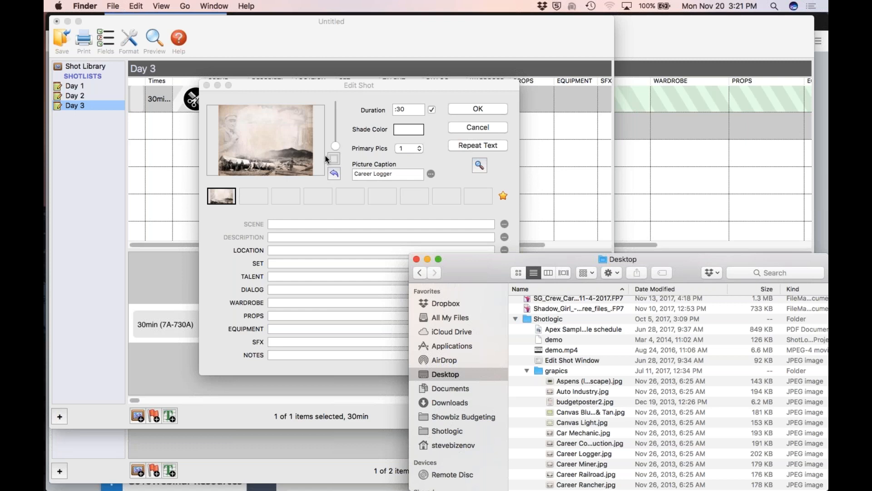
pyautogui.click(337, 147)
pyautogui.moveTo(337, 146); pyautogui.dragTo(336, 135)
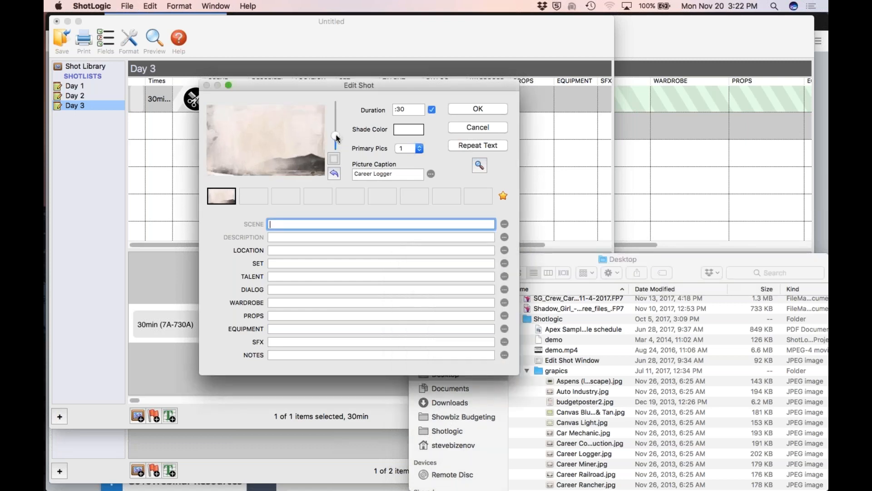
# Enter "out logging camp" as the shot's scene and "working hard" as its description, and save the shot
pyautogui.write('out logging camp')
pyautogui.press('Tab')
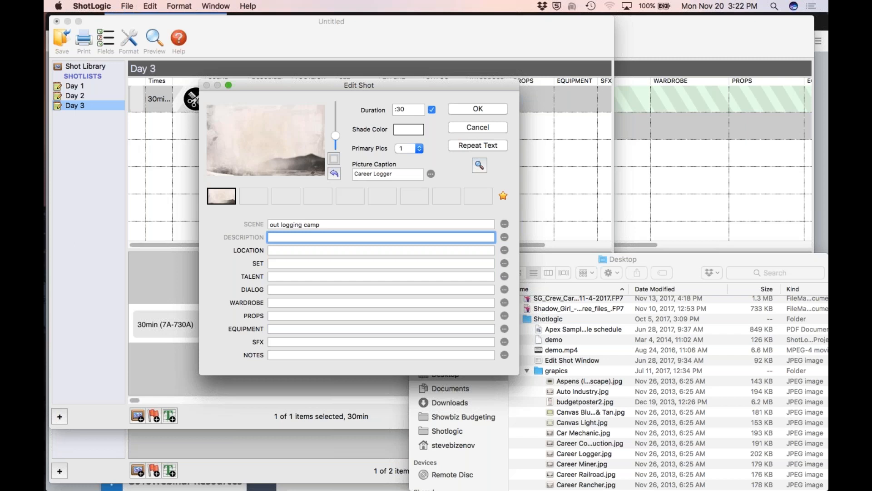
pyautogui.write('working hard')
pyautogui.press('Tab')
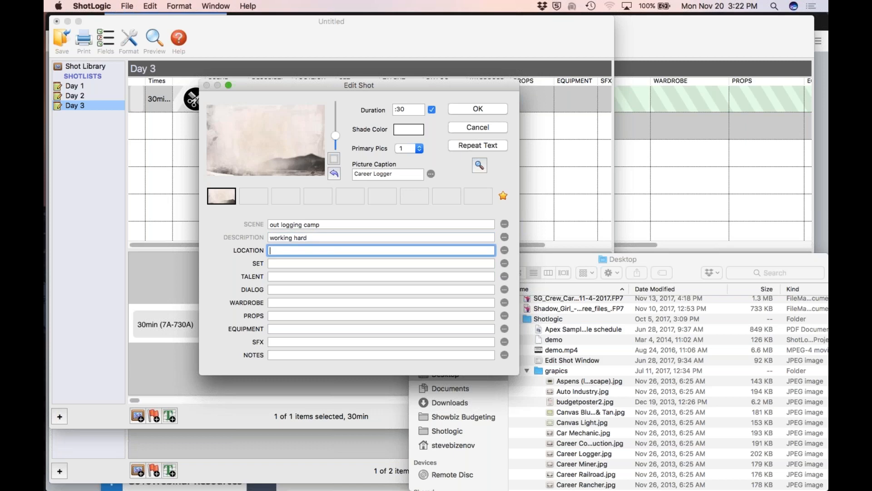
pyautogui.click(484, 109)
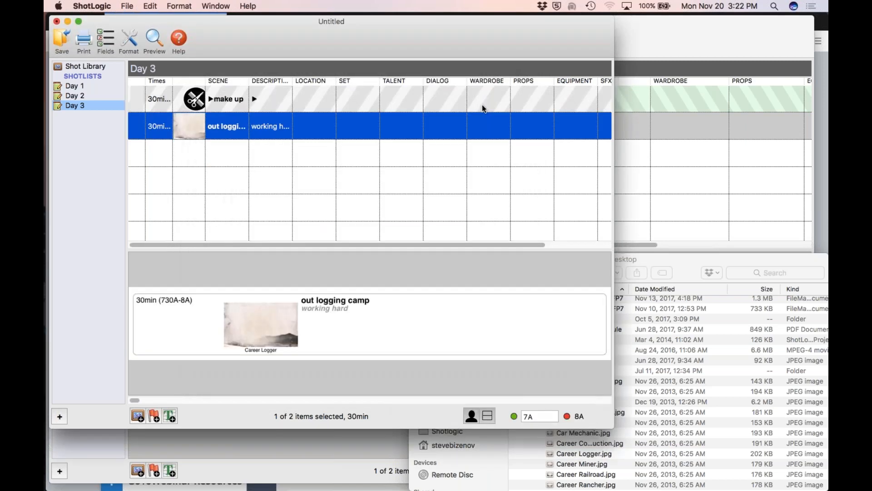
# Switch to the Apex Sample project and review the shots in its Day 1 of 3, Day 2 of 3 and Day 3 of 4 shotlists
pyautogui.click(215, 6)
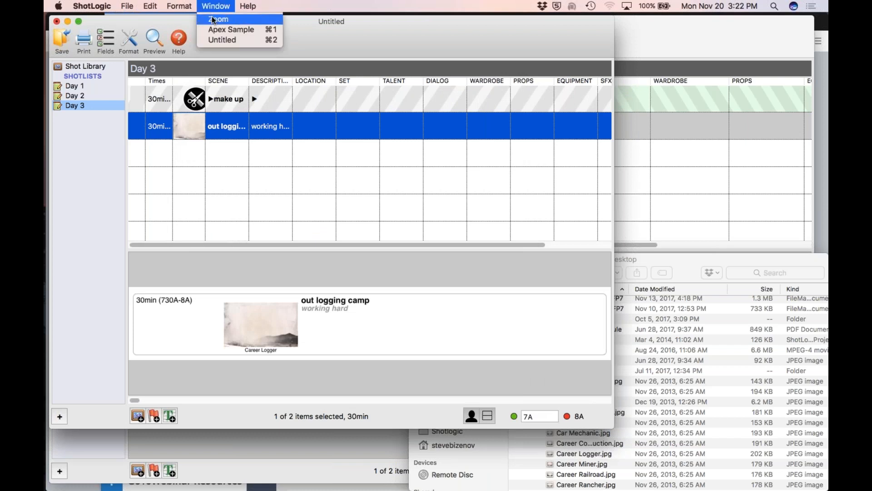
pyautogui.click(215, 33)
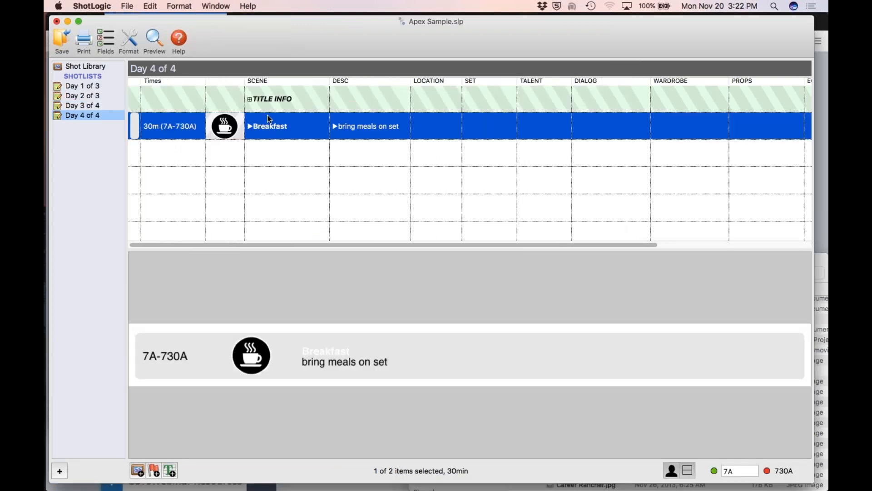
pyautogui.click(75, 86)
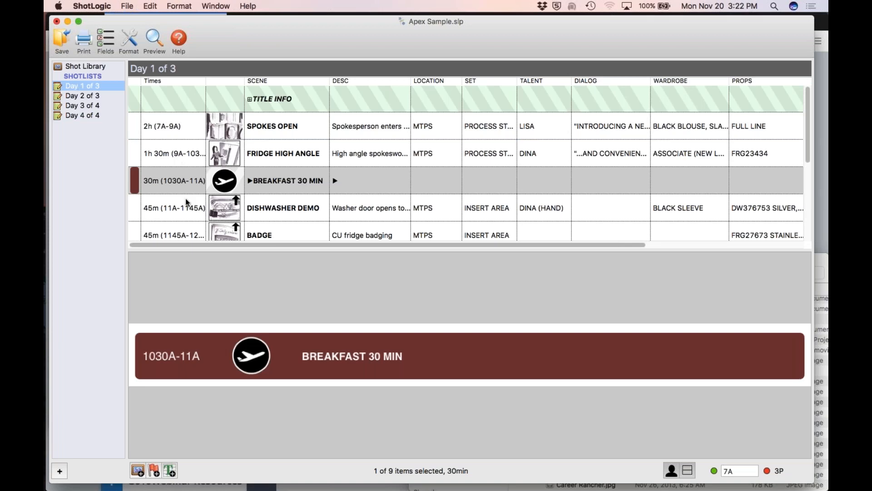
pyautogui.scroll(-1, 185, 198)
pyautogui.scroll(-3, 185, 198)
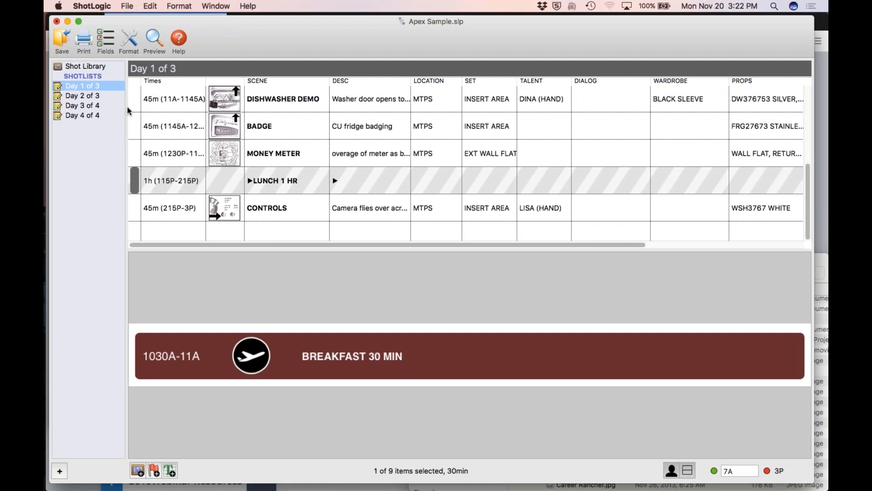
pyautogui.press('Down')
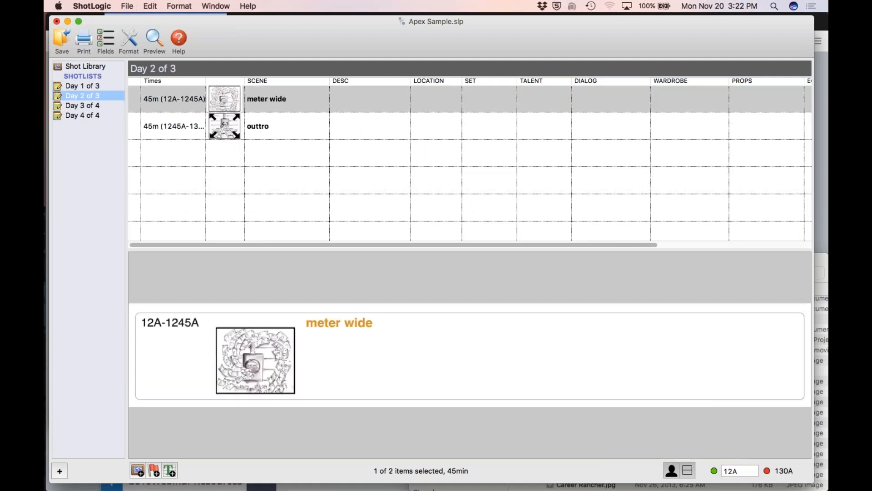
pyautogui.click(89, 107)
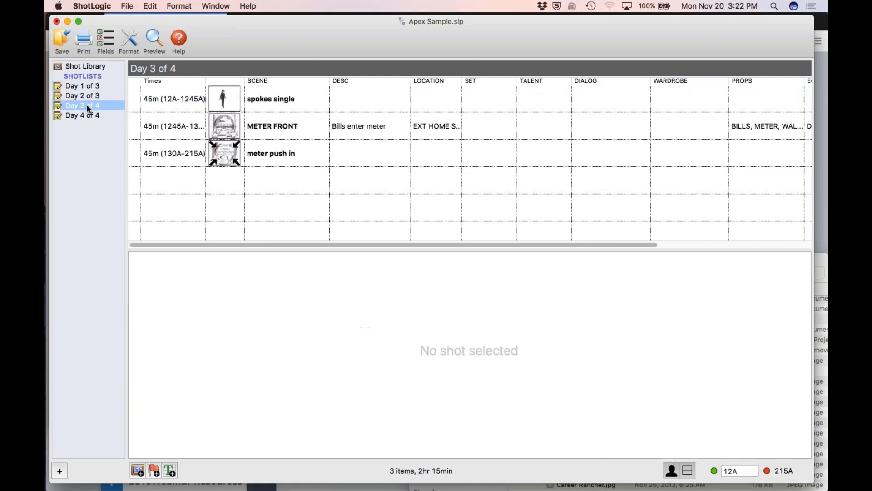
# Open the METER FRONT shot of Day 3 of 4, review its picture and field entries, and close it
pyautogui.click(189, 135)
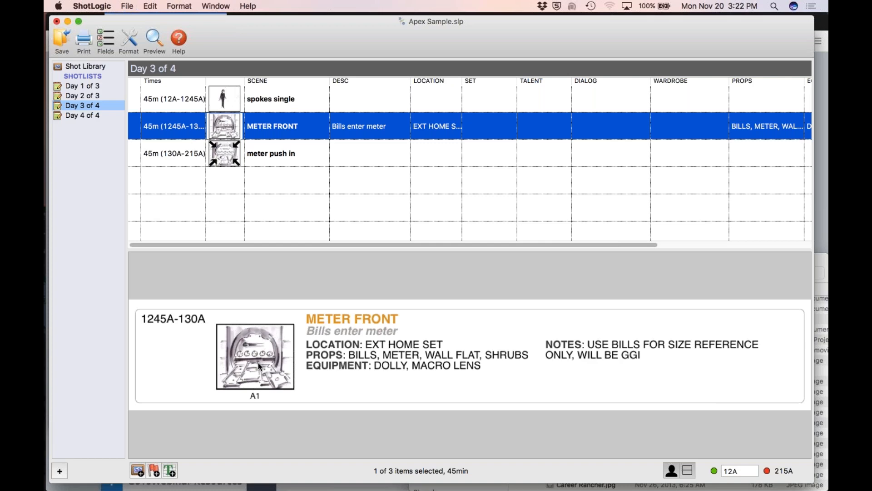
pyautogui.doubleClick(260, 366)
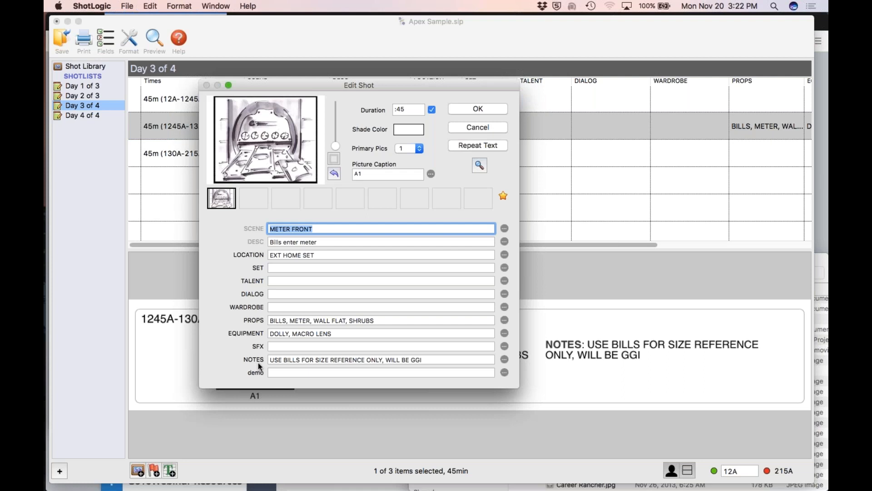
pyautogui.click(472, 108)
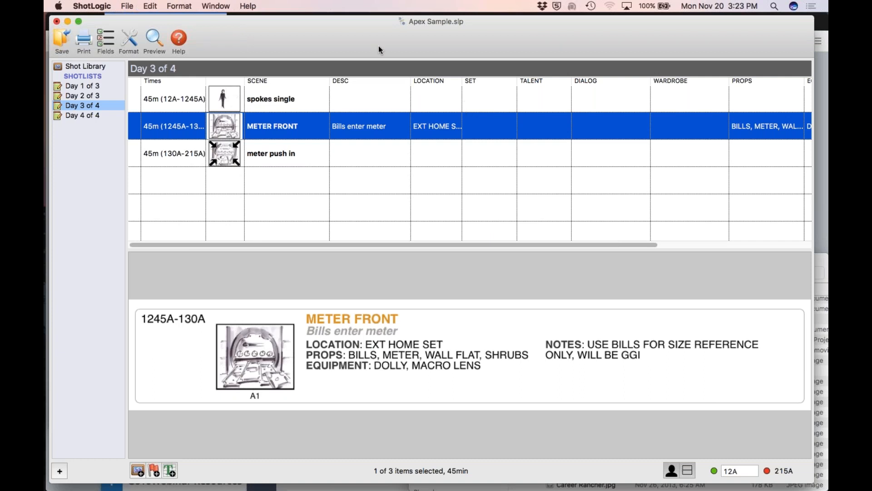
# Print all shots of the Day 3 of 4 shotlist in Shotlist format as a PDF opened in Preview
pyautogui.click(85, 39)
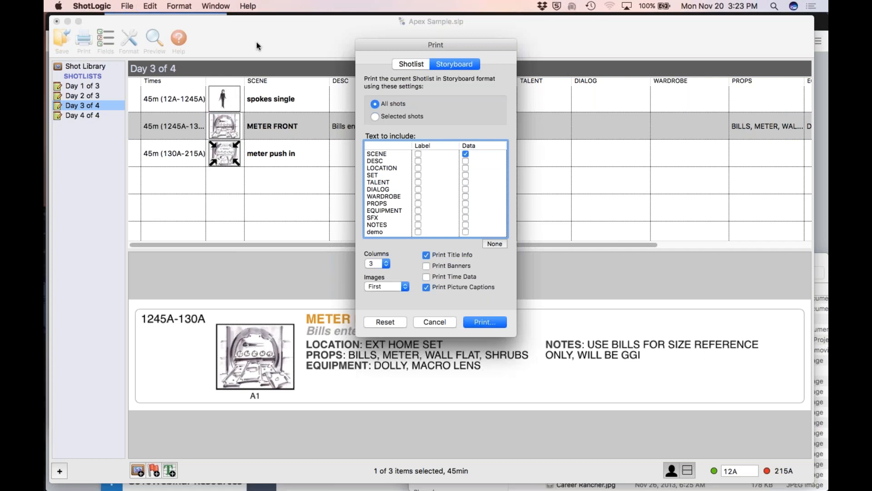
pyautogui.click(402, 64)
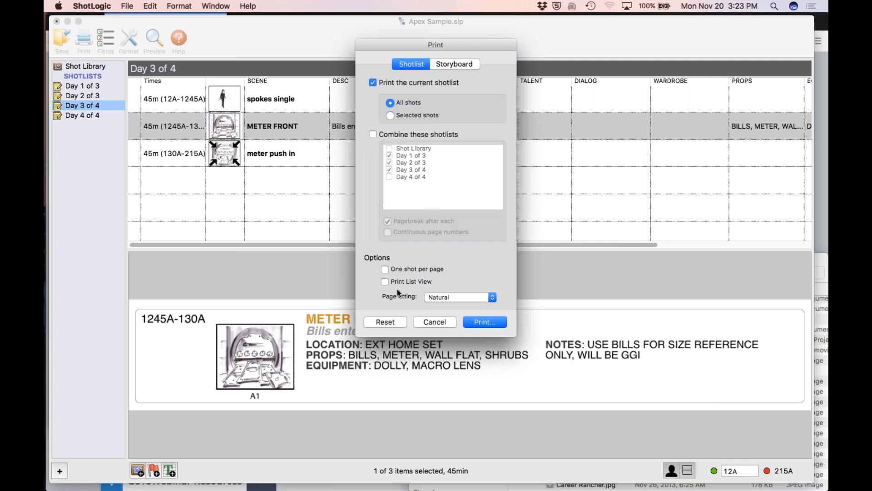
pyautogui.click(476, 322)
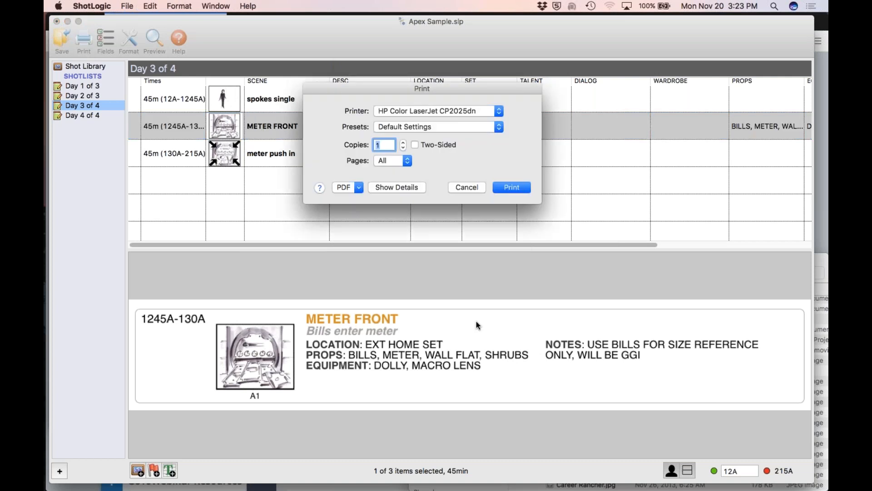
pyautogui.click(359, 189)
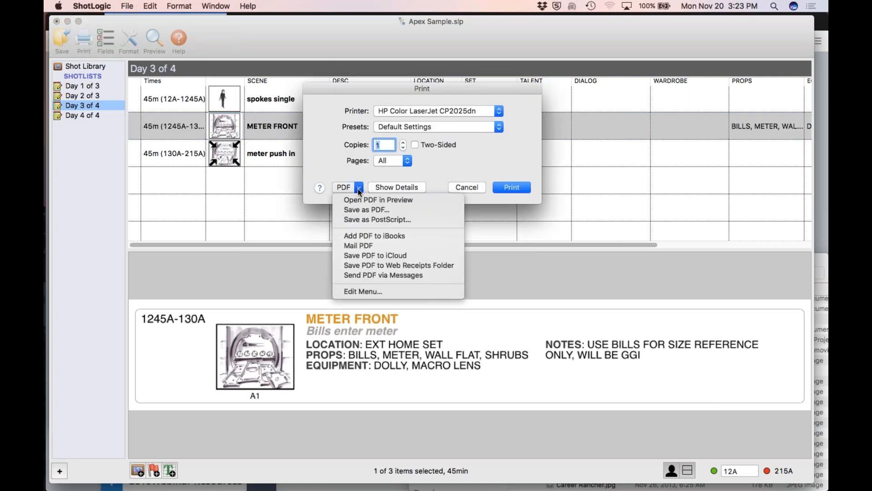
pyautogui.click(357, 201)
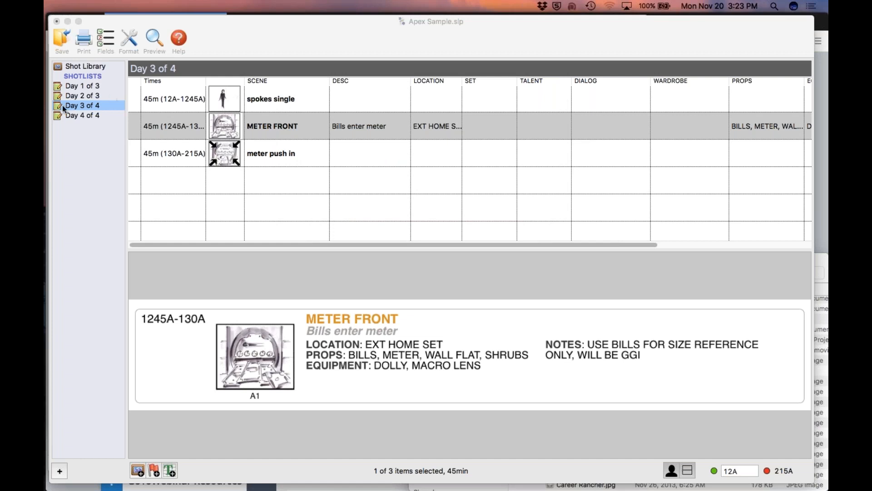
# Output all shots of the Day 1 of 3 shotlist in Shotlist format as a PDF opened in Preview
pyautogui.click(76, 84)
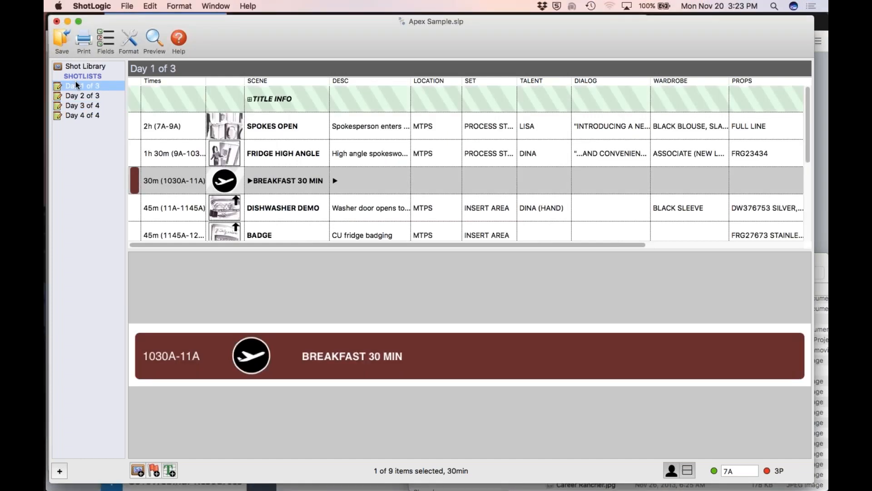
pyautogui.click(127, 5)
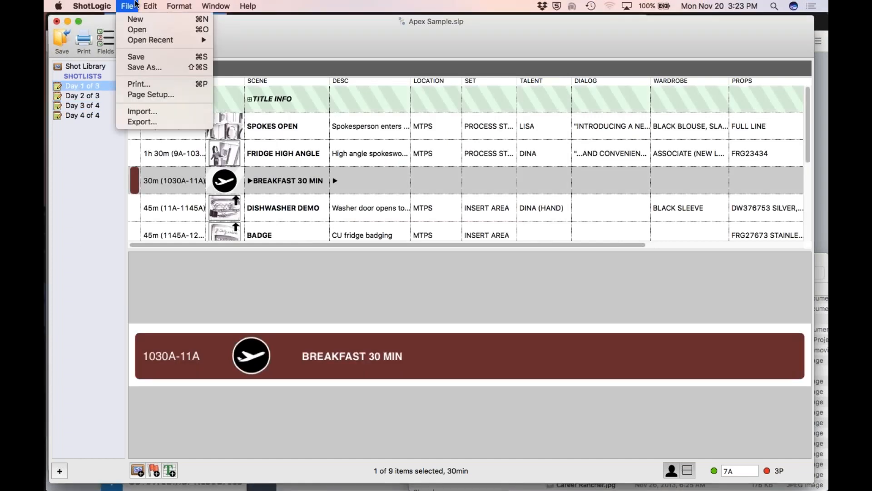
pyautogui.click(142, 84)
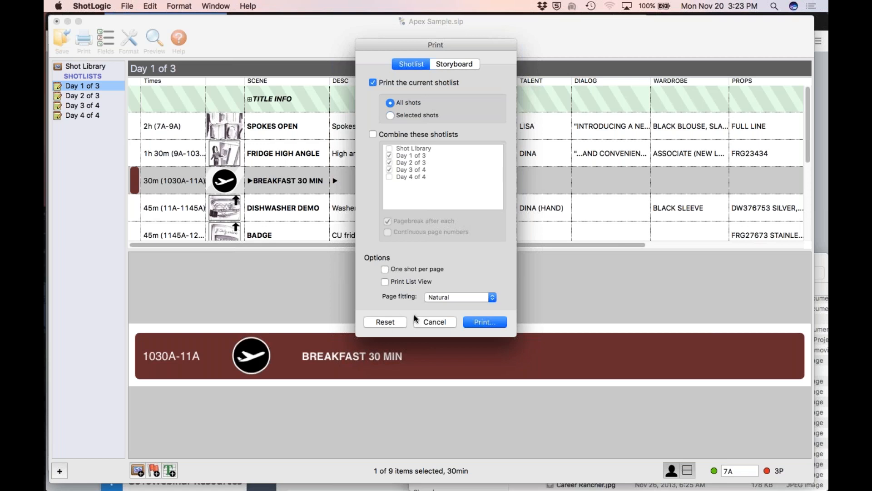
pyautogui.click(481, 321)
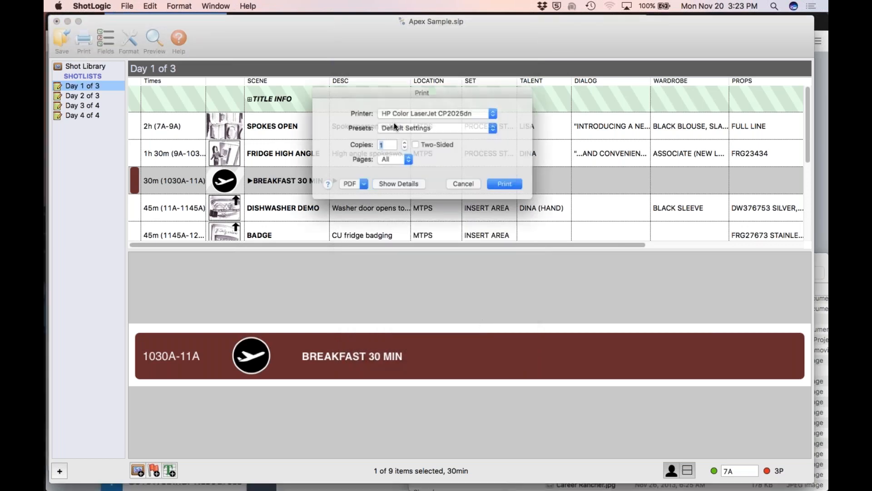
pyautogui.click(349, 186)
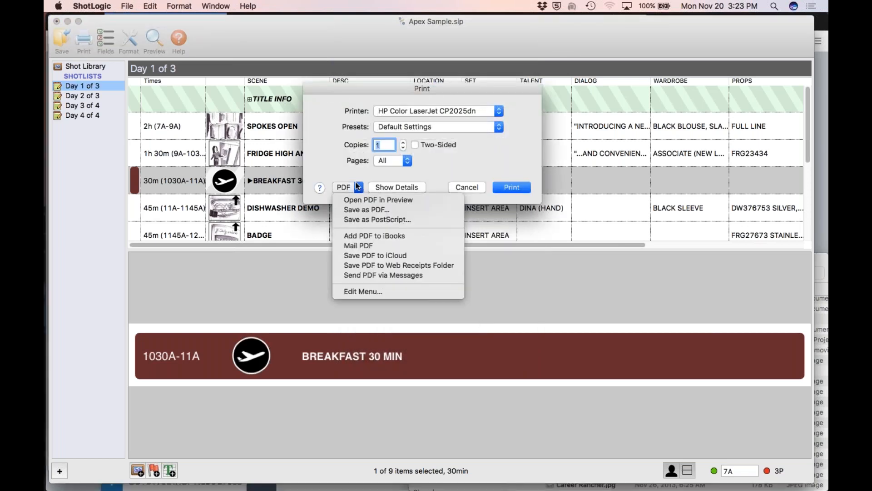
pyautogui.click(354, 200)
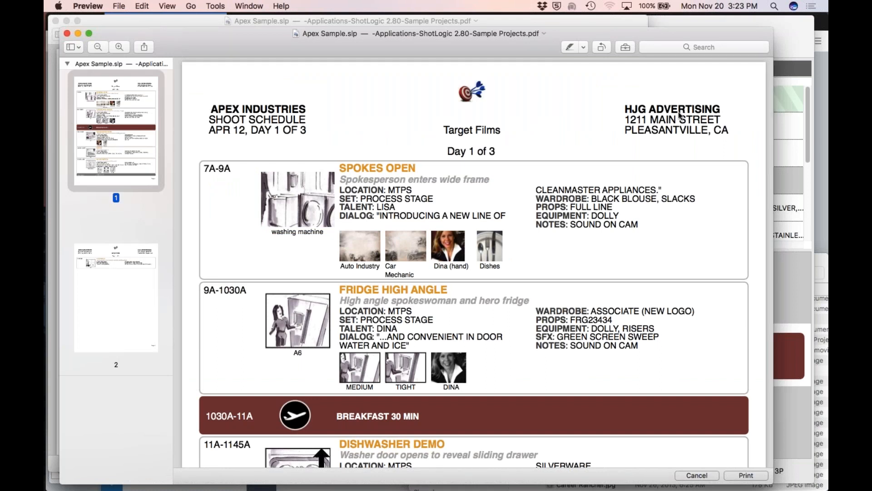
# Close the Day 1 and Day 3 shotlist PDFs in Preview and return to the Apex Sample project in ShotLogic
pyautogui.press('super+Tab')
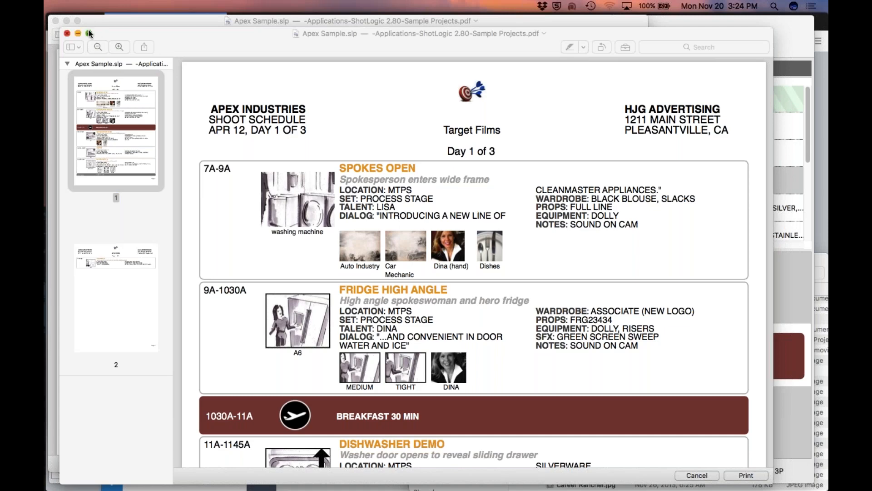
pyautogui.click(66, 33)
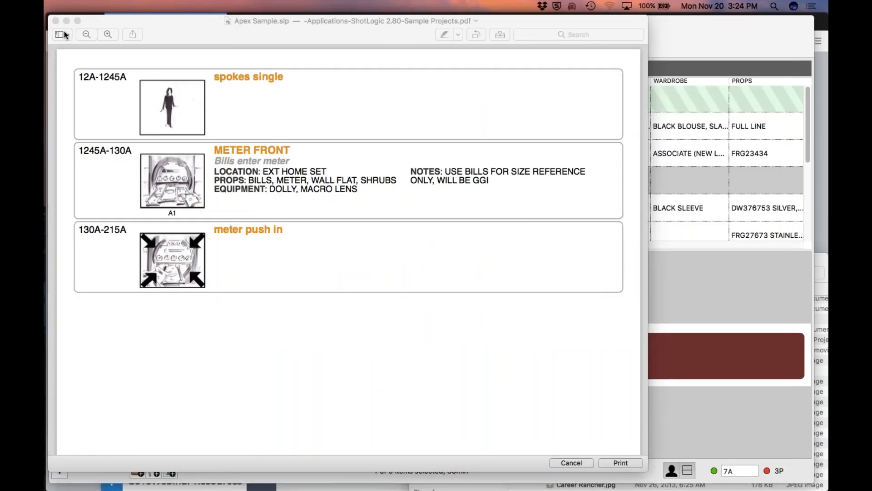
pyautogui.click(56, 21)
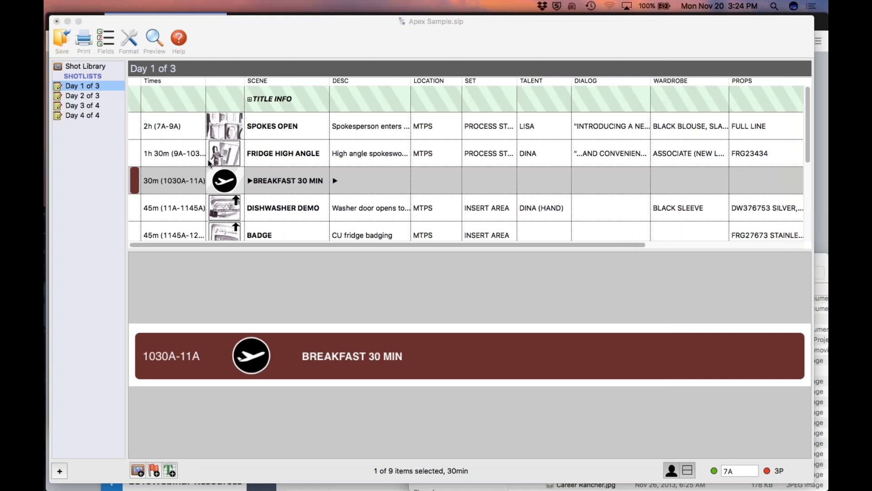
pyautogui.click(272, 52)
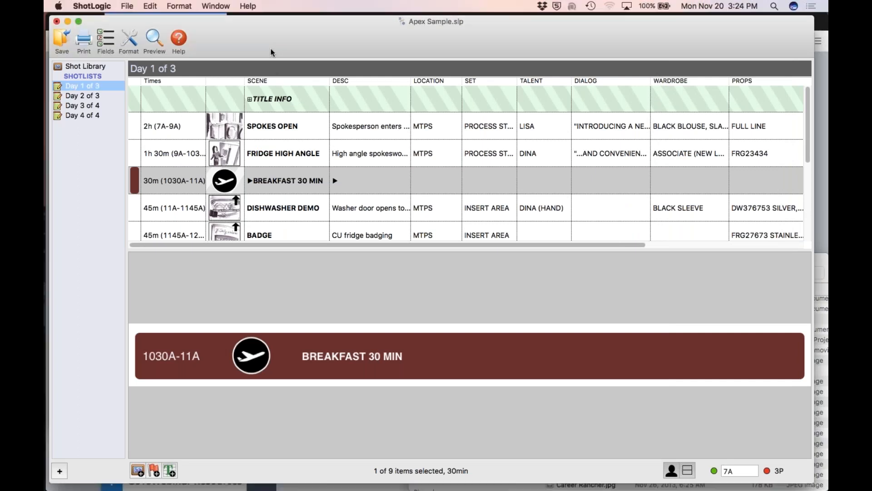
# Set up a Storyboard printout of Day 1 of 3 that also includes the DESC and LOCATION data
pyautogui.click(126, 6)
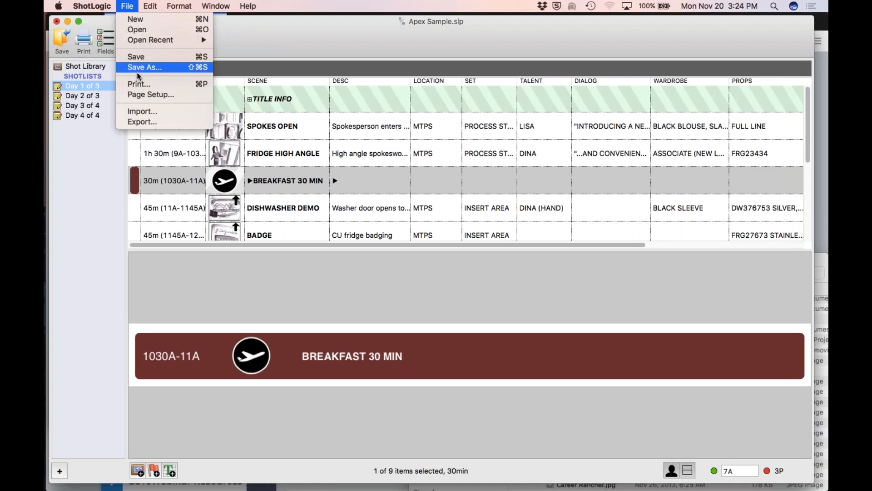
pyautogui.click(141, 86)
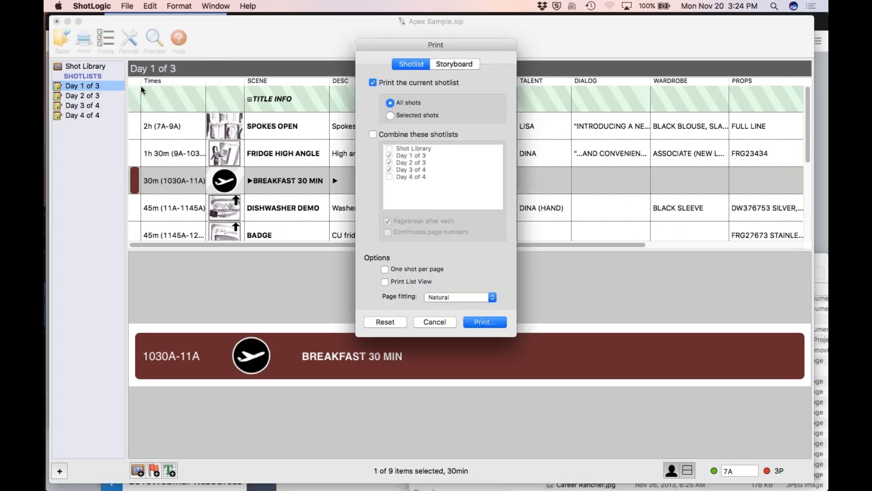
pyautogui.click(444, 64)
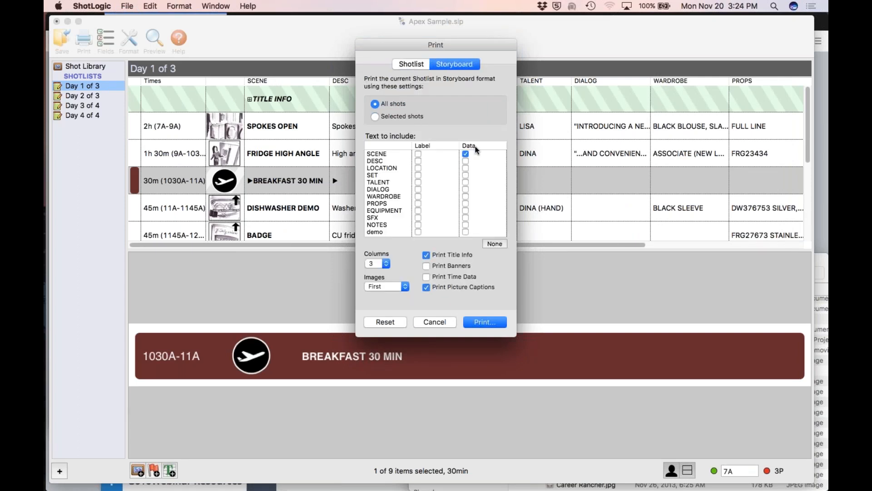
pyautogui.click(466, 161)
pyautogui.click(466, 168)
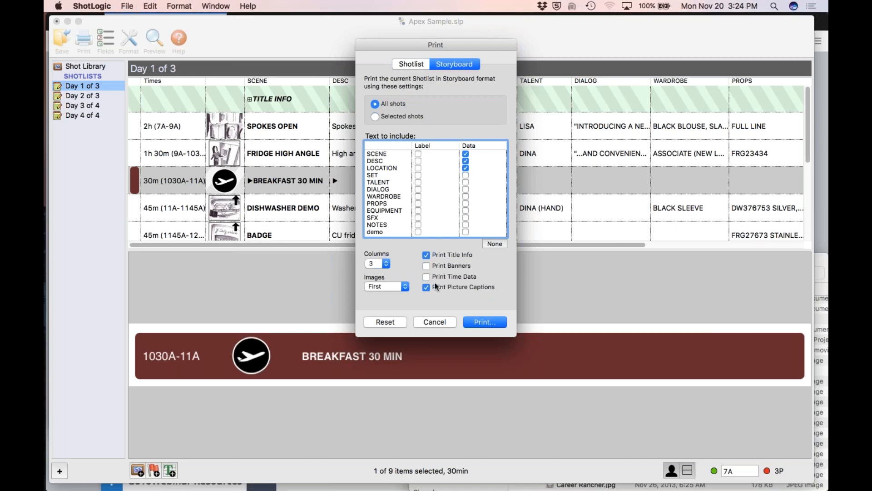
# Output the Day 1 storyboard as a PDF in Preview, look over its frames and captions, and close it
pyautogui.click(480, 322)
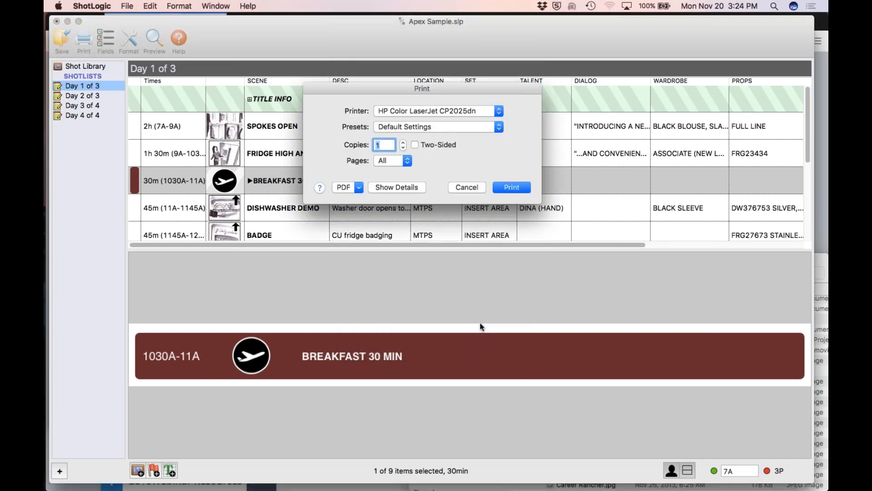
pyautogui.click(355, 186)
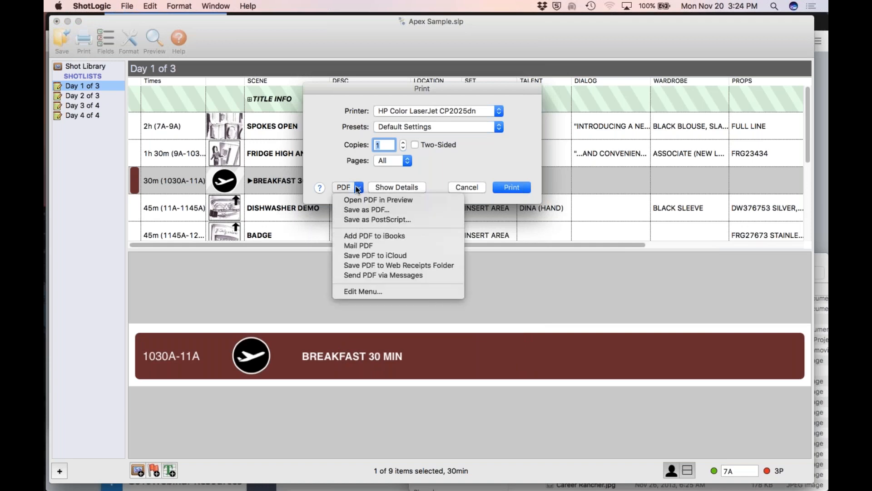
pyautogui.click(356, 199)
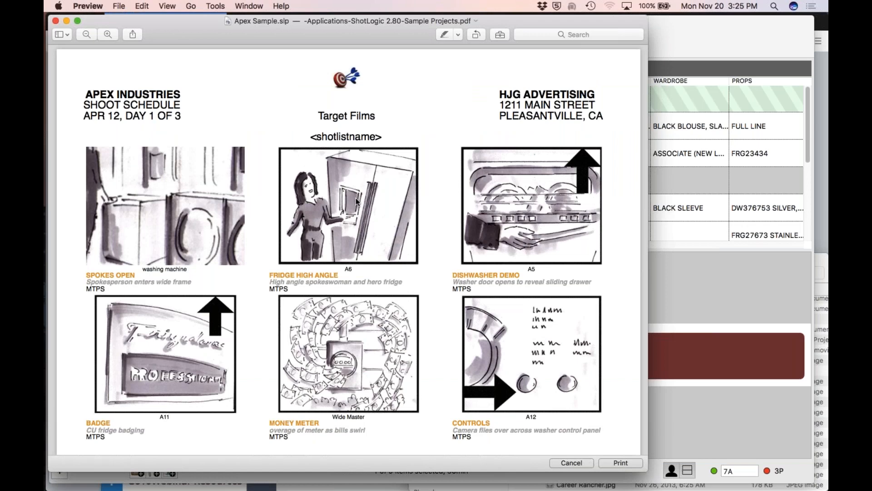
pyautogui.scroll(-5, 324, 207)
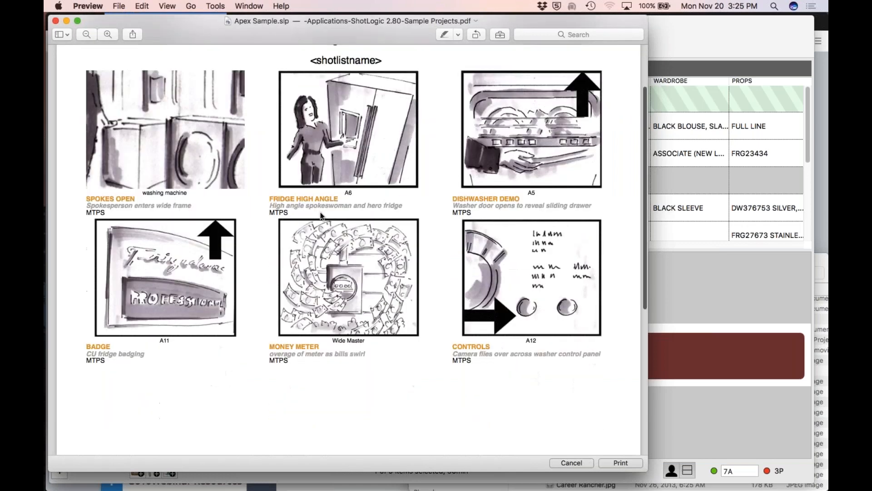
pyautogui.scroll(5, 321, 215)
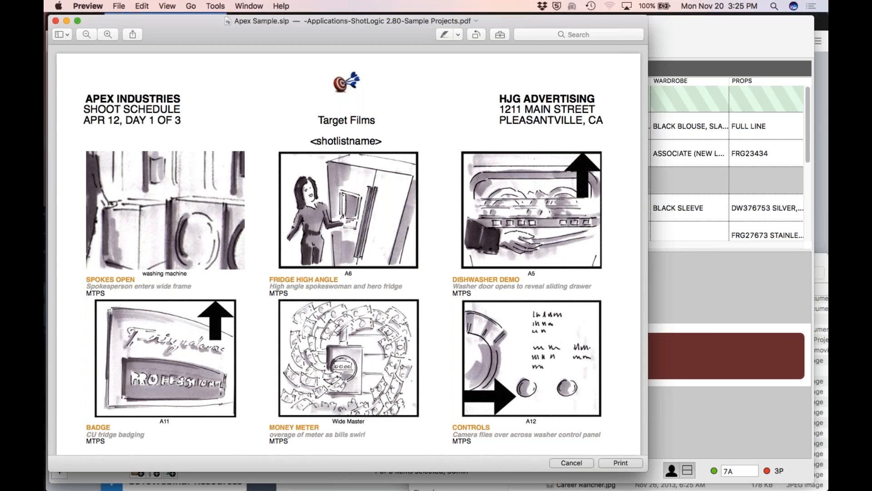
pyautogui.click(56, 21)
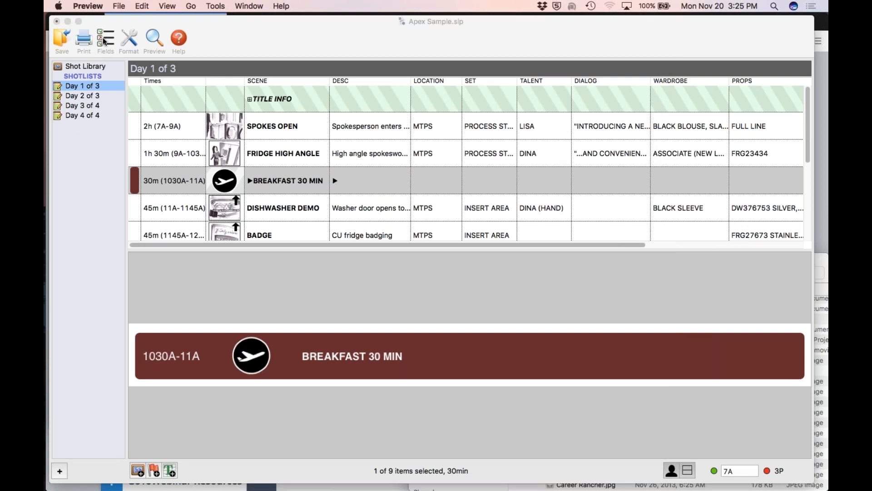
# Review the project's printing, font, picture, layout and time format settings, keeping them as they are
pyautogui.click(128, 37)
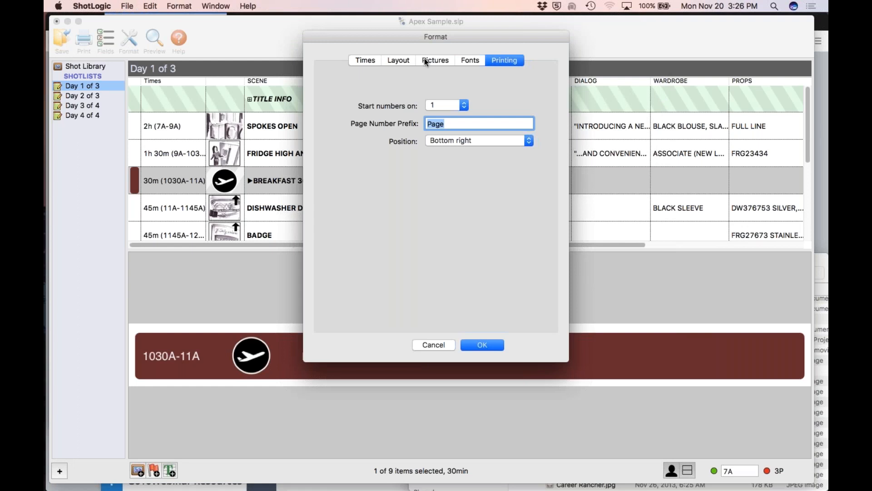
pyautogui.click(468, 60)
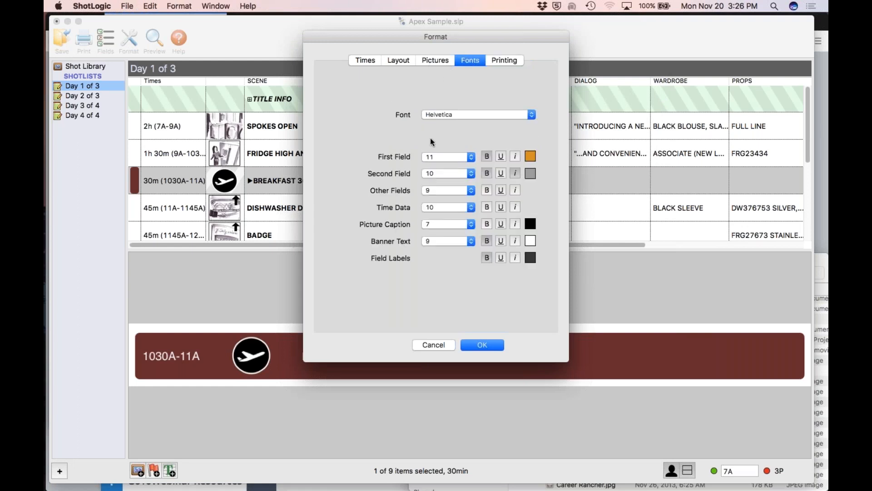
pyautogui.click(430, 63)
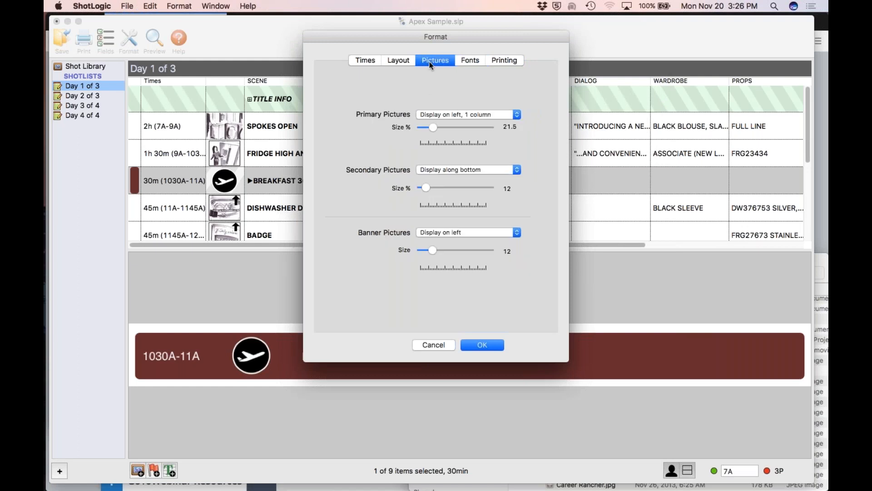
pyautogui.click(391, 61)
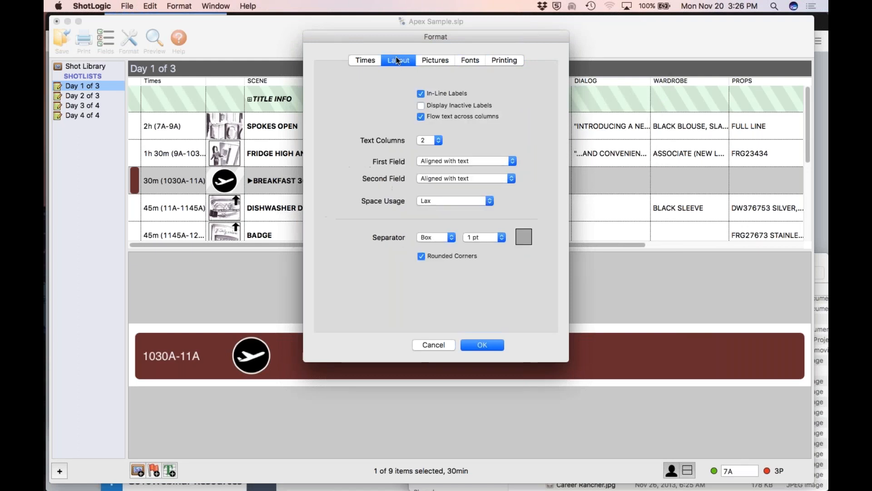
pyautogui.click(369, 62)
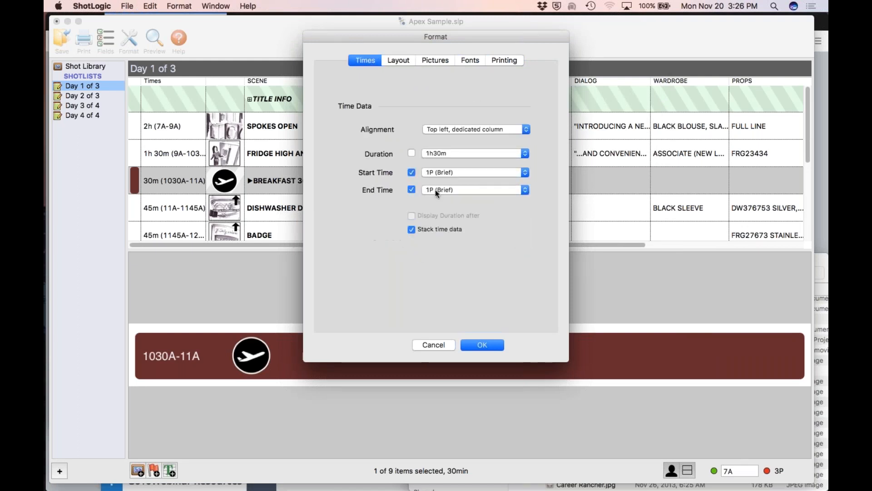
pyautogui.click(477, 346)
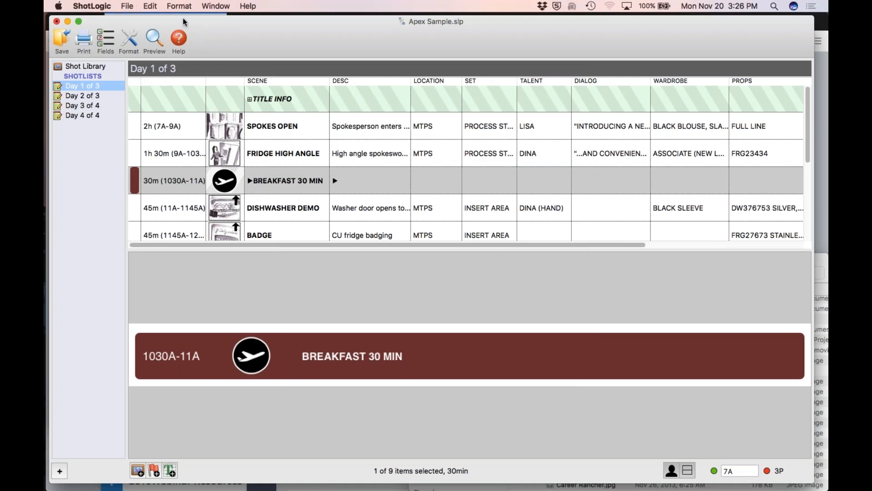
# Review the file formats available for importing data into the project, and leave the import without bringing anything in
pyautogui.click(150, 6)
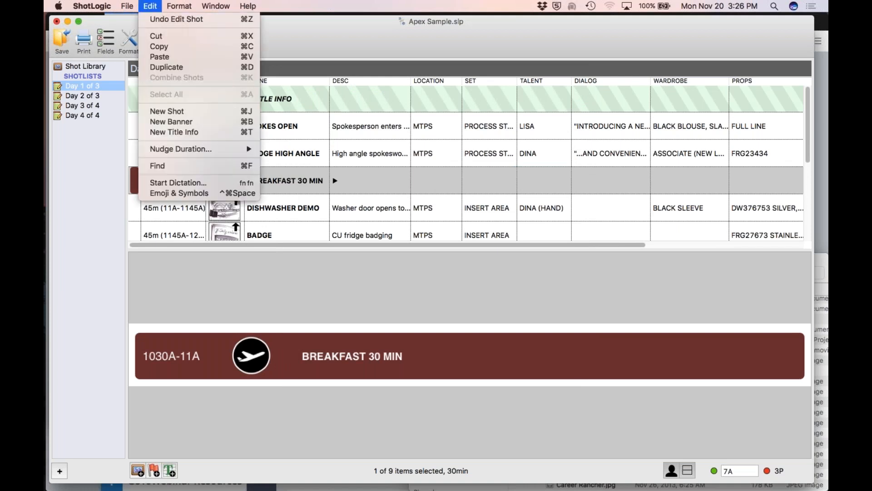
pyautogui.moveTo(183, 9)
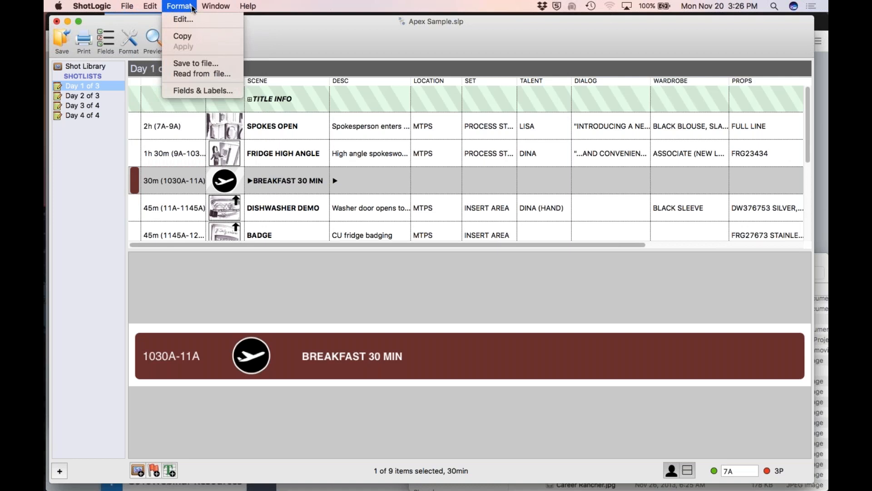
pyautogui.moveTo(111, 7)
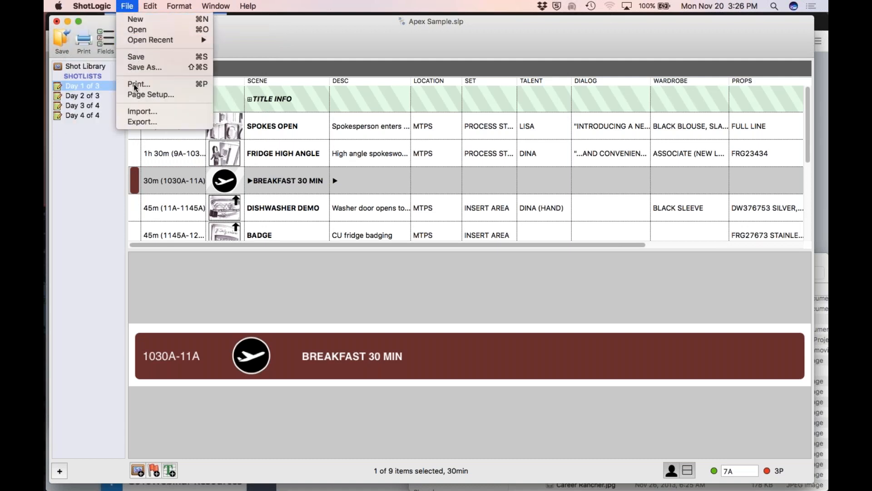
pyautogui.click(136, 112)
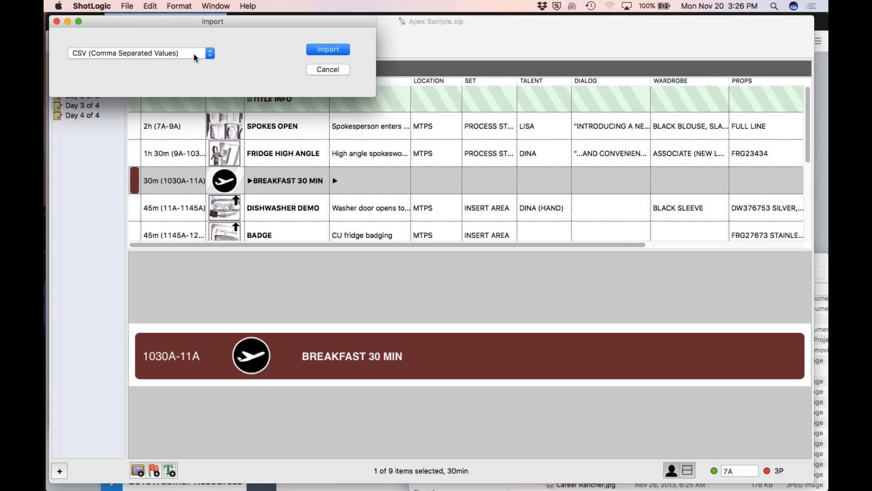
pyautogui.click(208, 53)
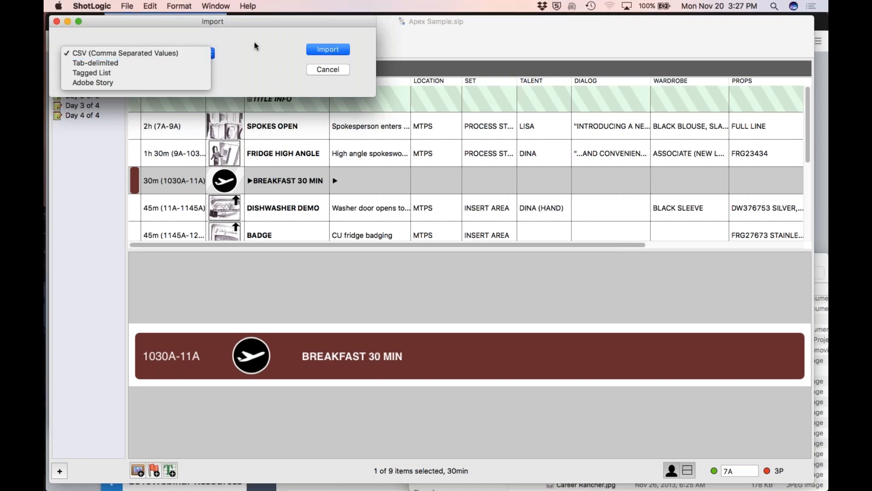
pyautogui.click(328, 70)
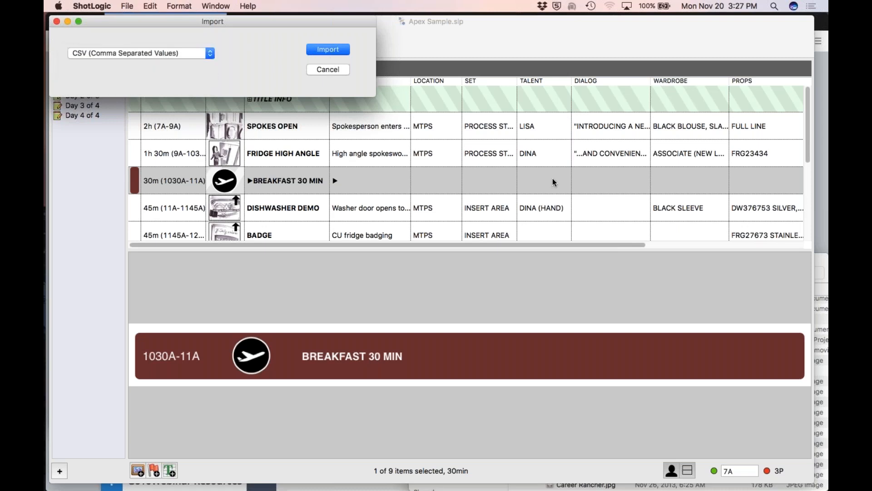
pyautogui.click(316, 70)
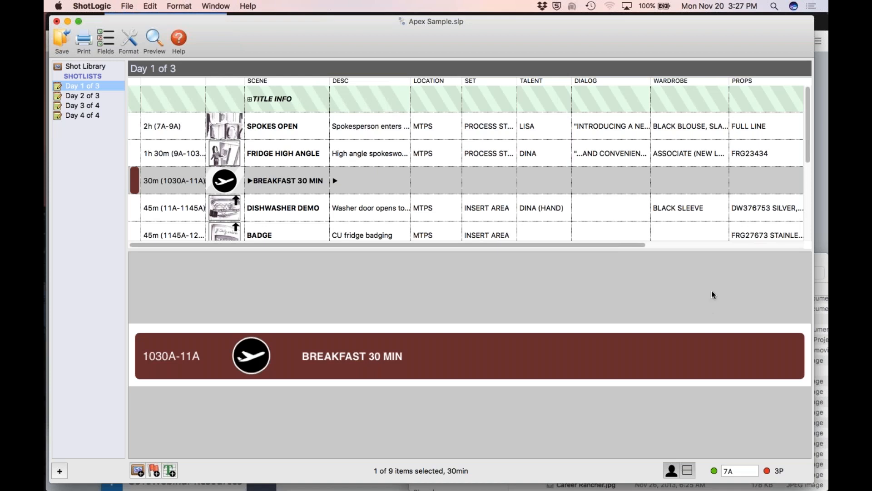
# Review the format options for the End Time in the project's time data, keeping 1P (Brief)
pyautogui.press('super+Tab')
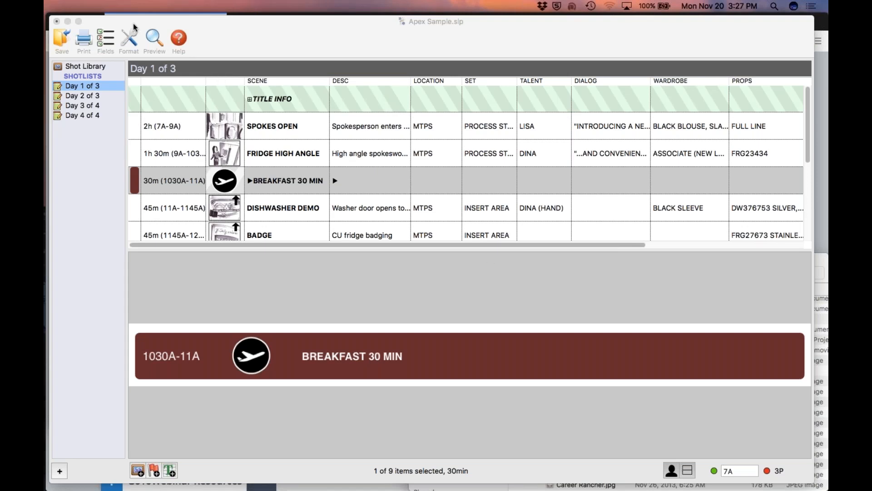
pyautogui.click(129, 39)
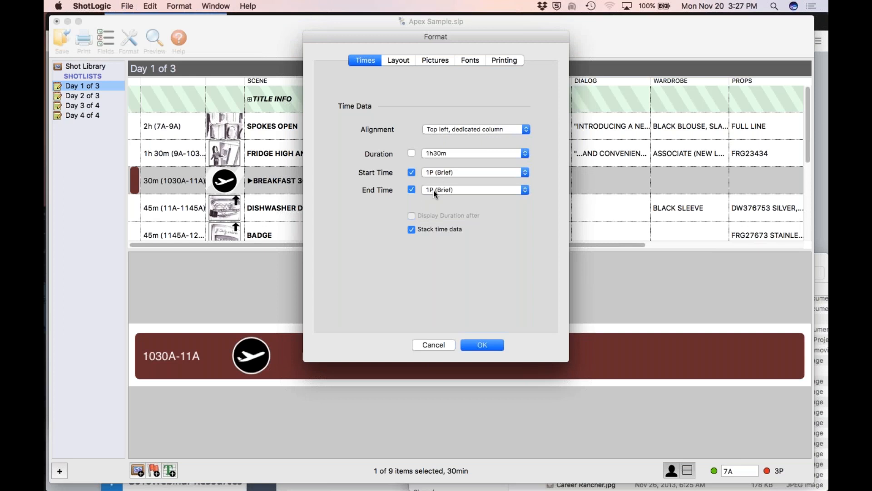
pyautogui.click(525, 189)
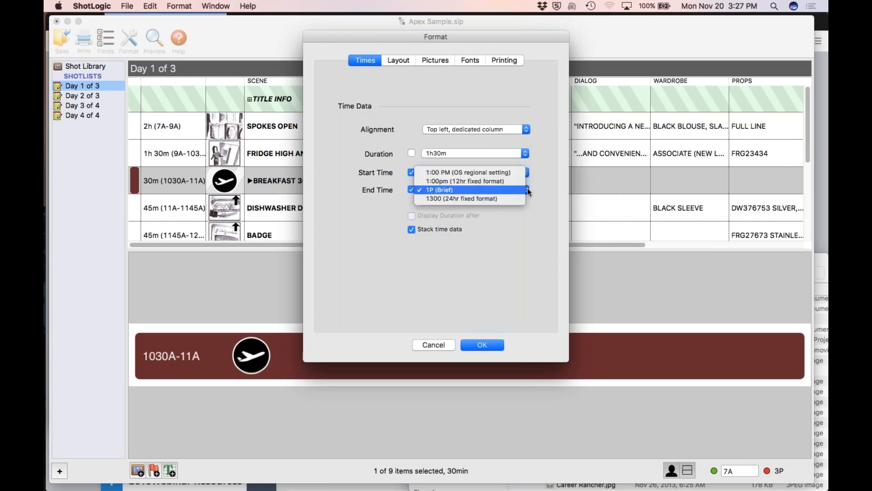
pyautogui.click(527, 189)
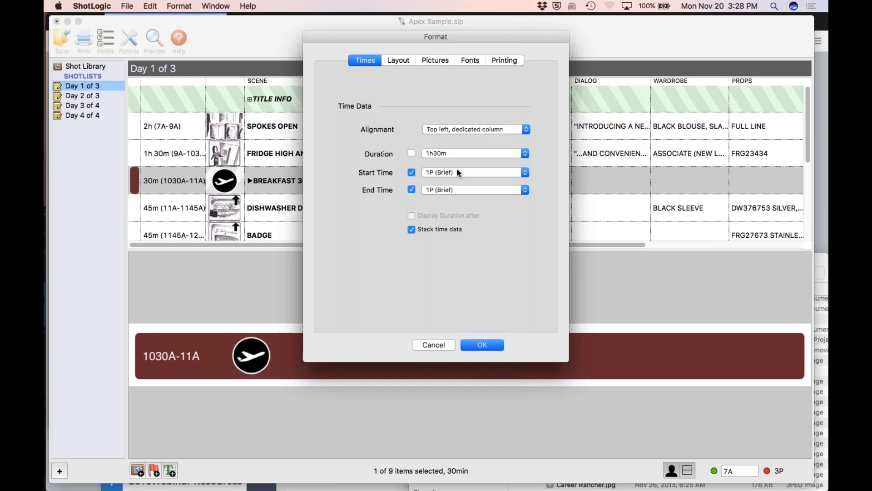
pyautogui.click(481, 345)
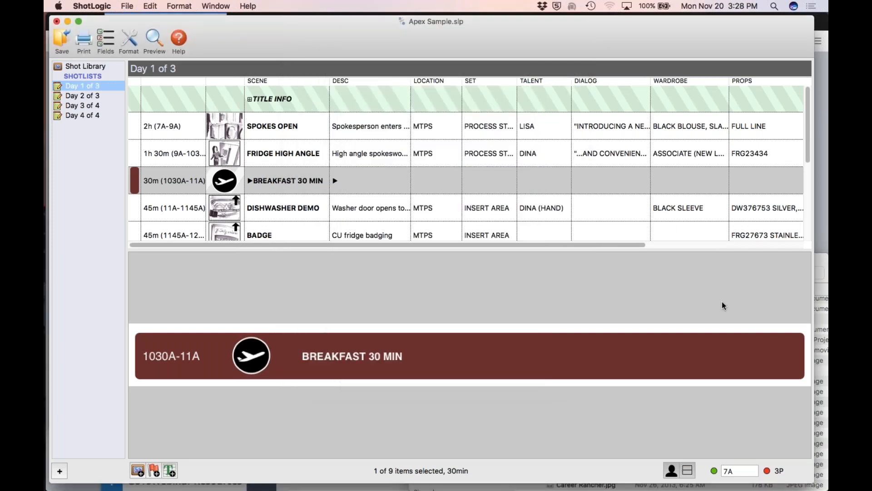
# Output the Day 1 of 3 storyboard as a PDF in Preview with time data included for all shots
pyautogui.click(719, 314)
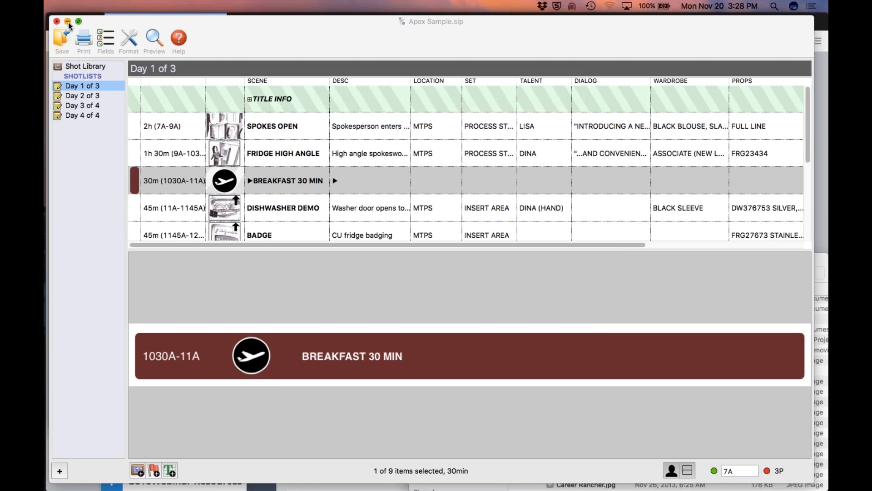
pyautogui.click(237, 50)
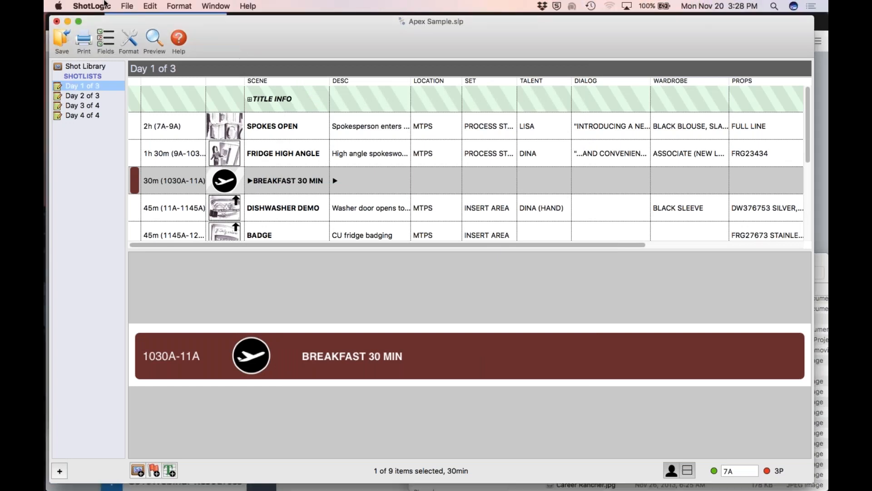
pyautogui.click(129, 6)
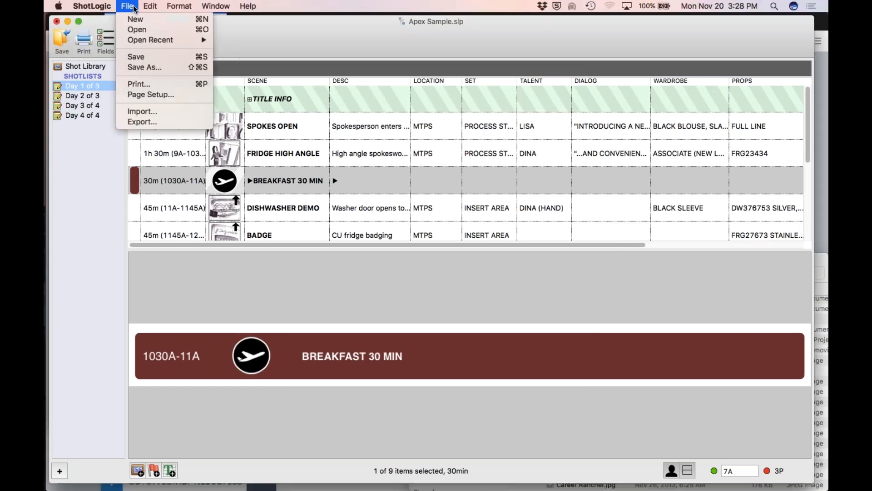
pyautogui.click(133, 84)
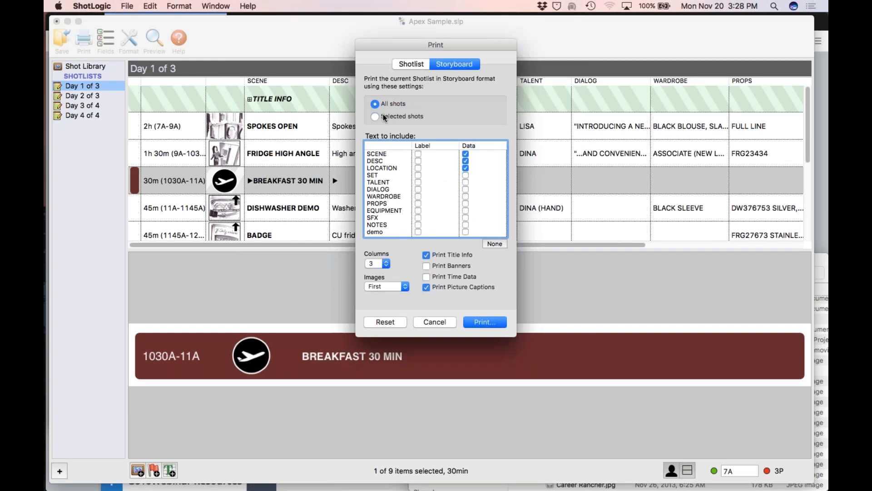
pyautogui.click(430, 278)
pyautogui.click(474, 321)
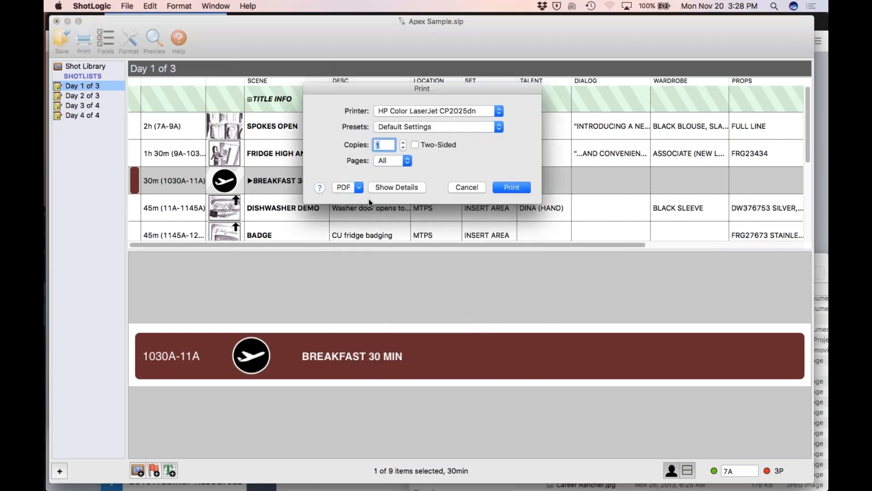
pyautogui.click(350, 186)
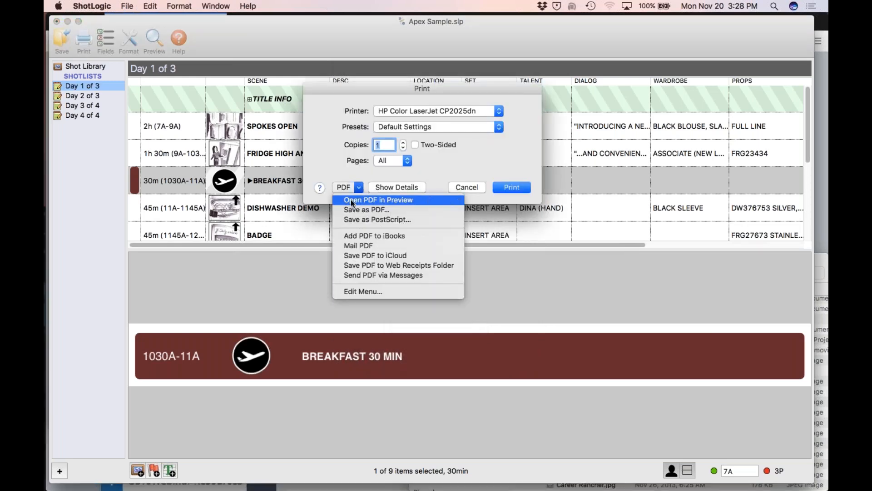
pyautogui.click(352, 202)
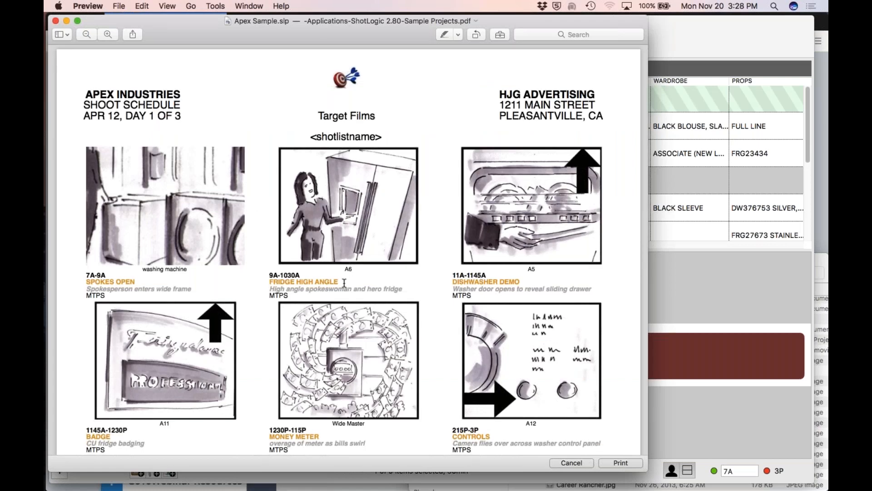
# Look over the times and captions in the Day 1 storyboard PDF and close it
pyautogui.click(713, 314)
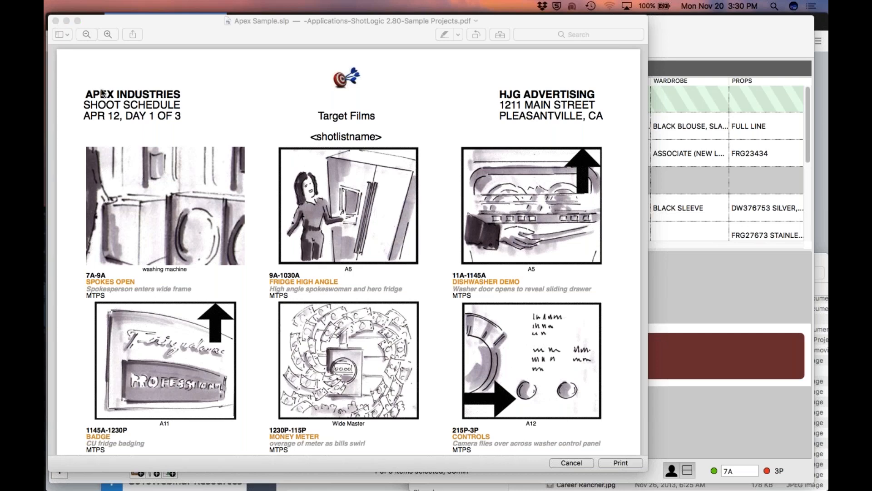
pyautogui.click(81, 71)
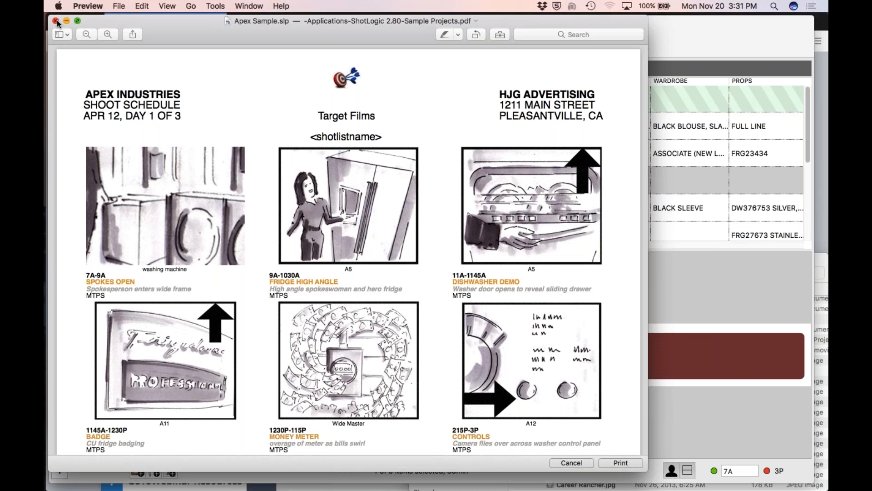
pyautogui.click(56, 21)
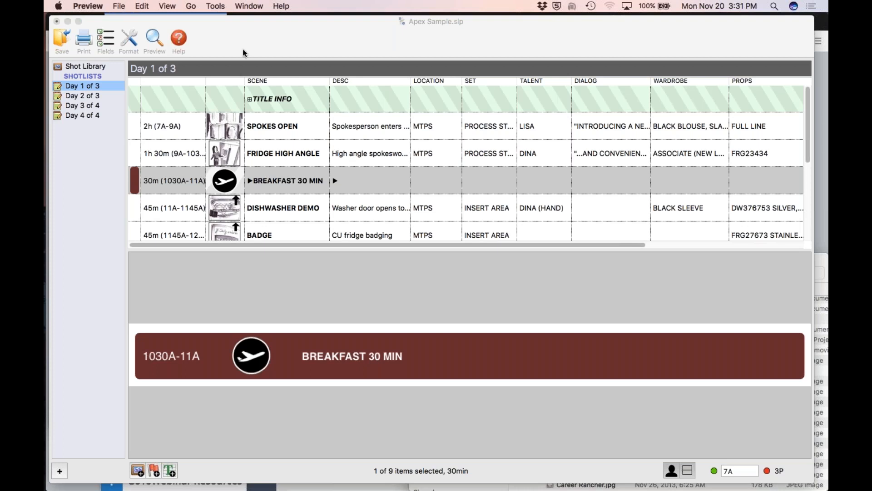
# Quit Preview and close the Apex Sample project without saving its changes
pyautogui.click(57, 21)
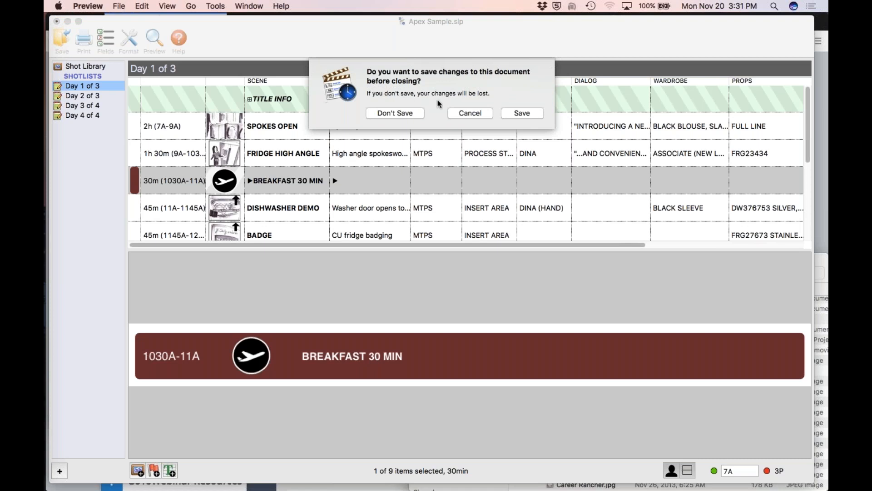
pyautogui.click(84, 5)
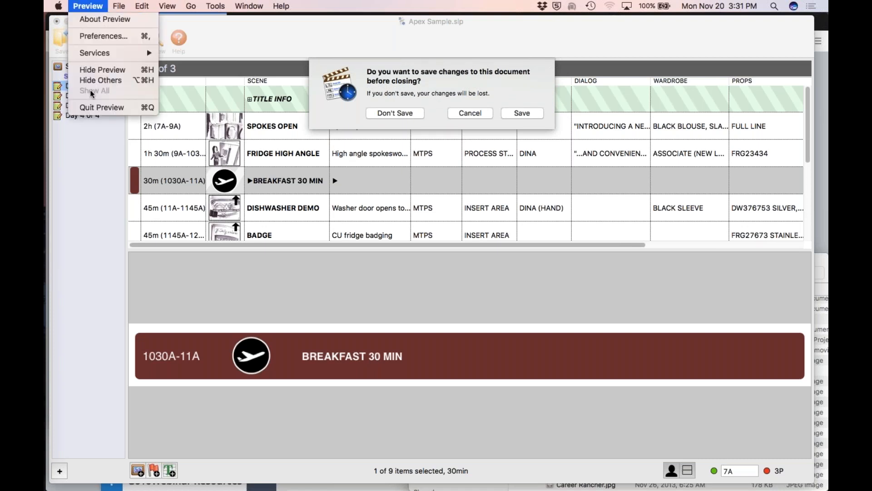
pyautogui.click(89, 112)
pyautogui.moveTo(47, 400)
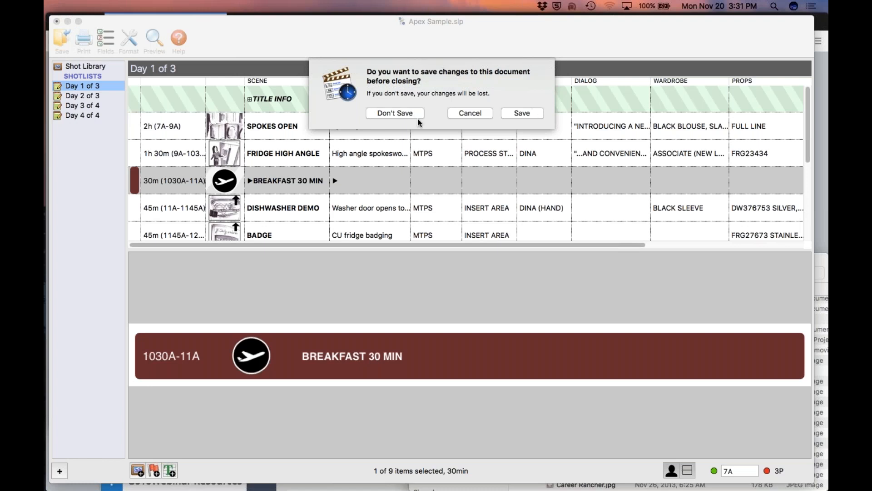
pyautogui.click(383, 117)
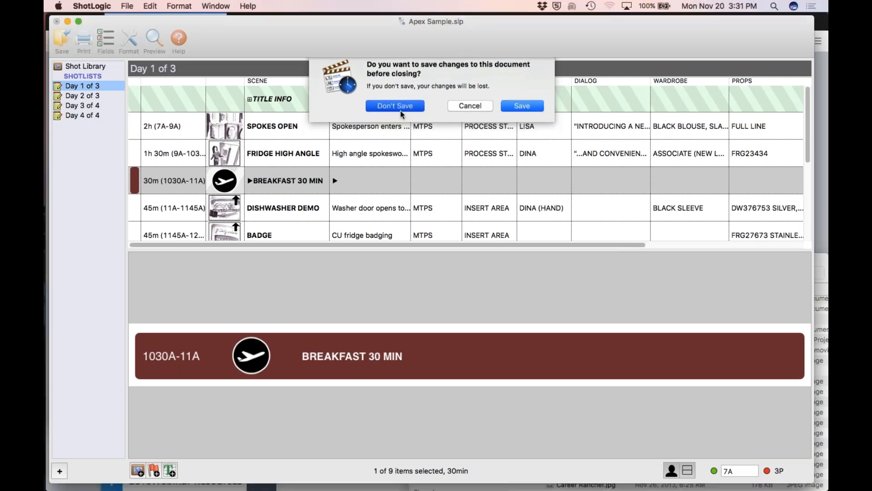
# Switch to GoToMeeting
pyautogui.moveTo(45, 456)
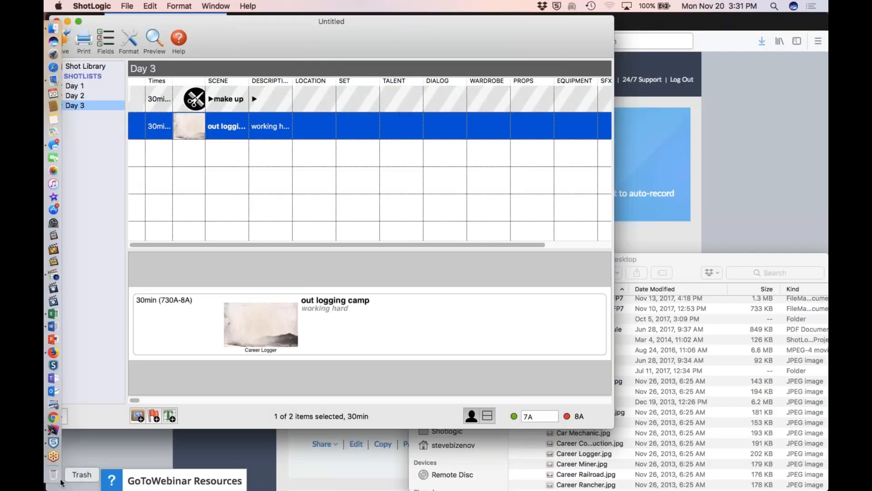
pyautogui.click(51, 457)
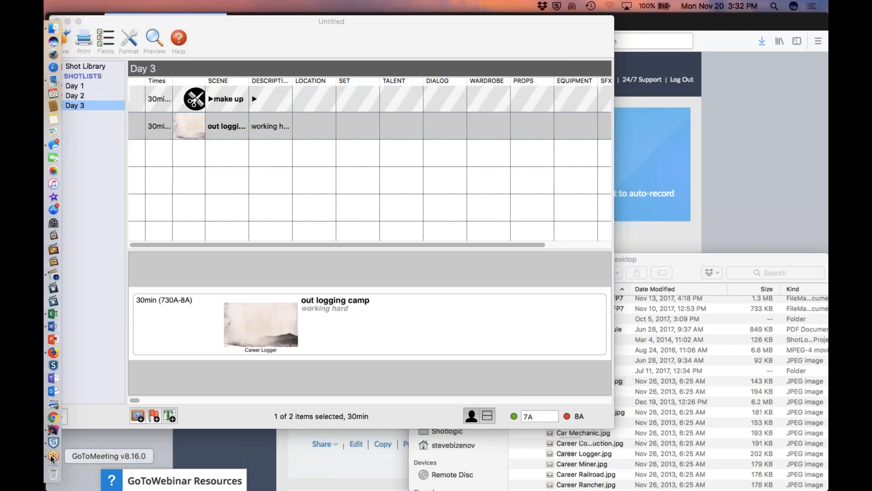